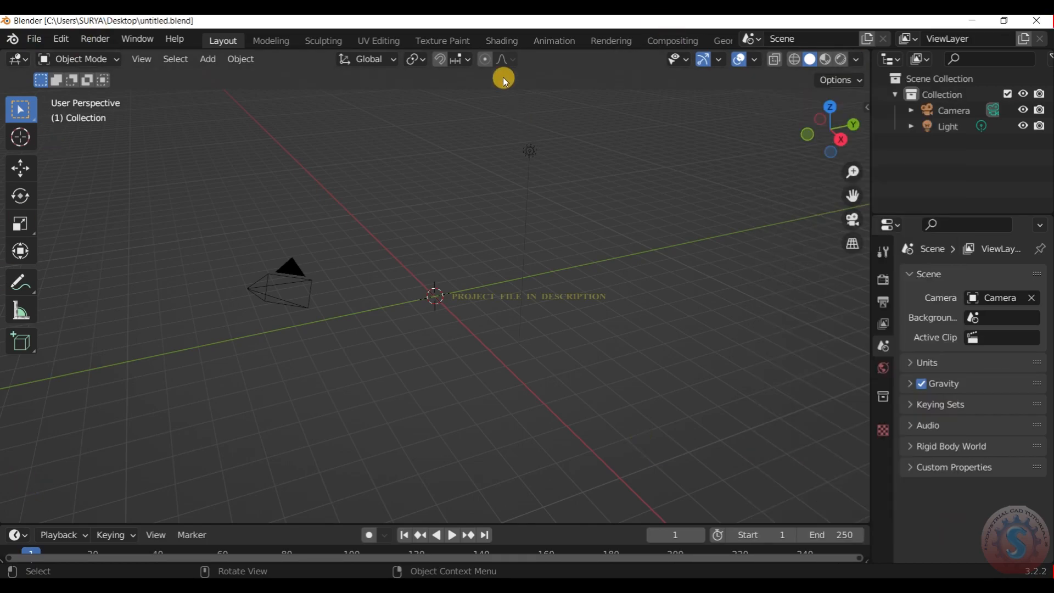
{"action": "left_click", "coordinate": [854, 61]}
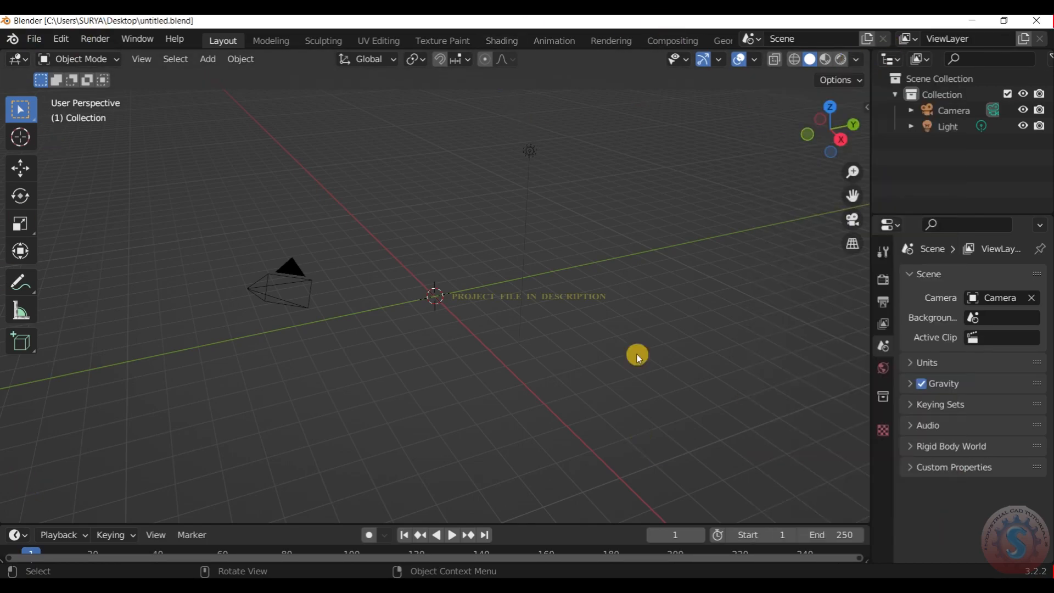
{"action": "left_click", "coordinate": [857, 62]}
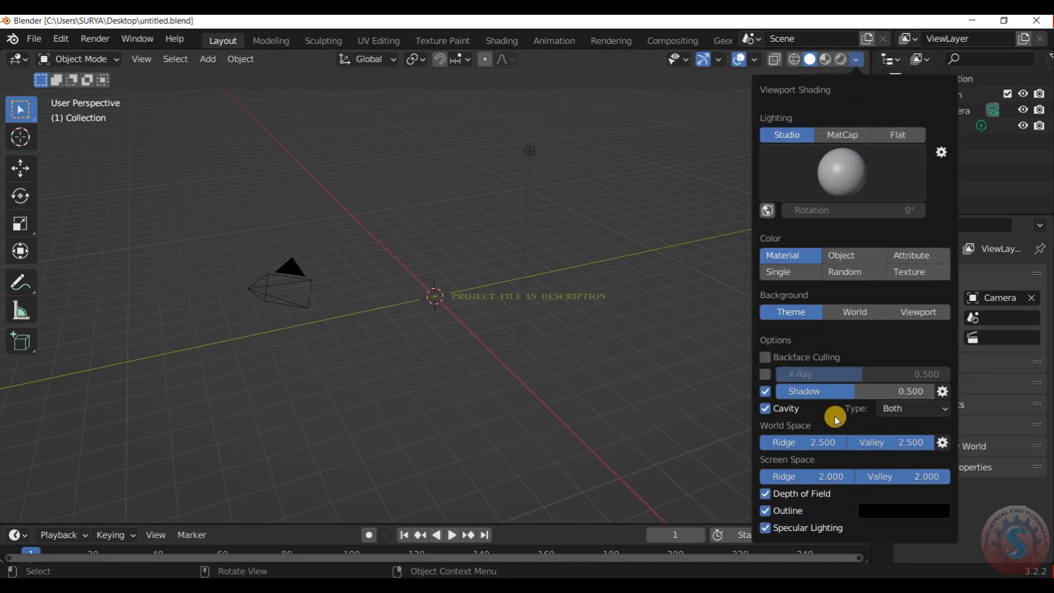
{"action": "left_click", "coordinate": [41, 41]}
{"action": "left_click", "coordinate": [55, 142]}
{"action": "left_click", "coordinate": [854, 61]}
{"action": "left_click", "coordinate": [856, 65]}
{"action": "left_click", "coordinate": [866, 107]}
{"action": "left_click", "coordinate": [861, 193]}
{"action": "left_click", "coordinate": [787, 126]}
{"action": "left_click", "coordinate": [773, 147]}
{"action": "left_click", "coordinate": [788, 199]}
{"action": "left_click", "coordinate": [620, 256]}
{"action": "left_click", "coordinate": [522, 236]}
{"action": "key", "text": "n"}
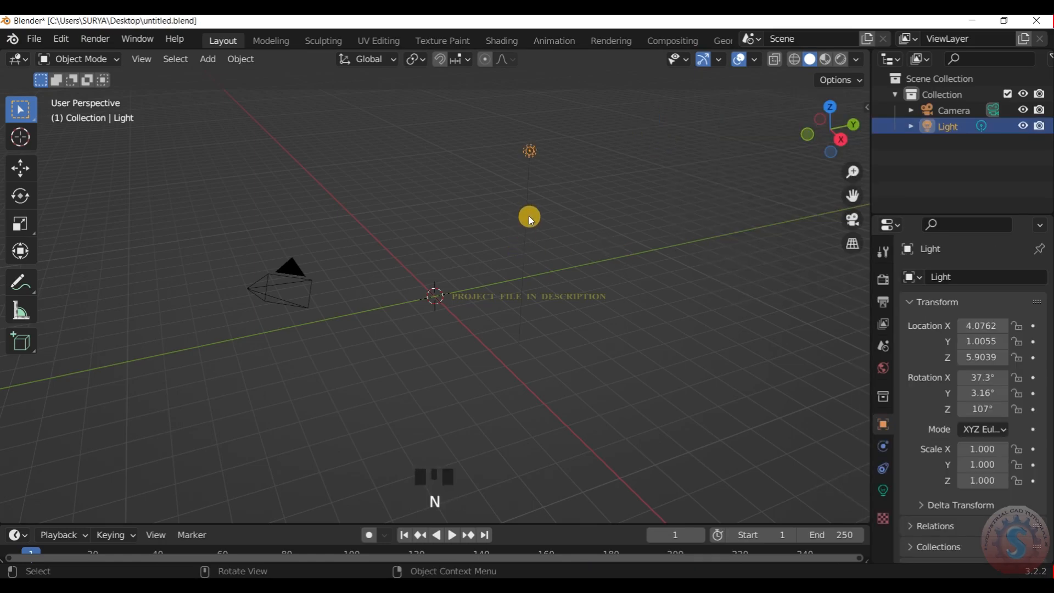
Step: Add a UV sphere mesh at the world origin
{"action": "scroll", "coordinate": [608, 200], "scroll_direction": "up", "scroll_amount": 1}
{"action": "scroll", "coordinate": [609, 202], "scroll_direction": "down", "scroll_amount": 3}
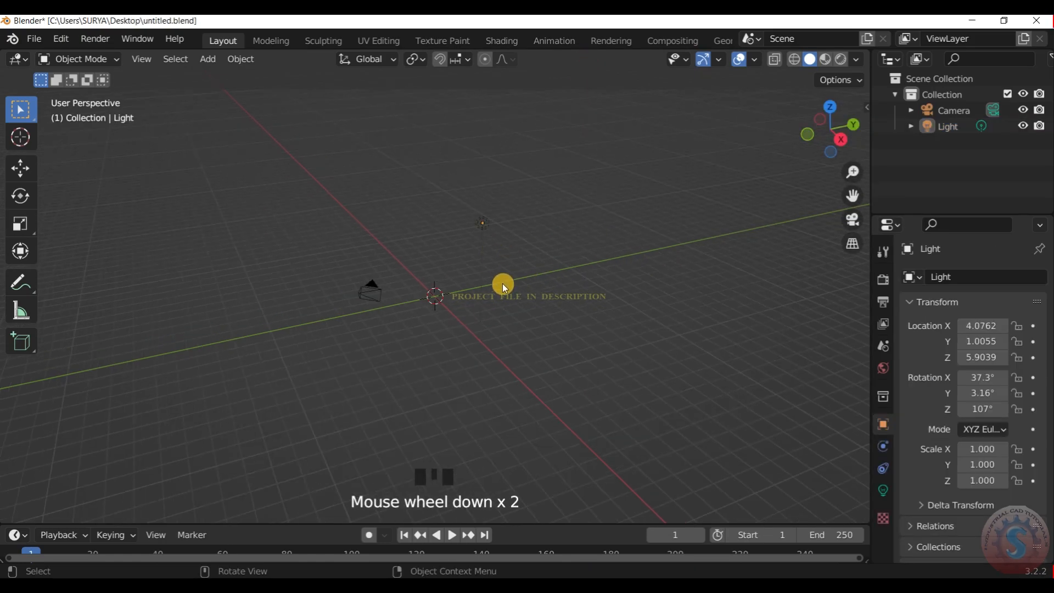
{"action": "key", "text": "shift+a"}
{"action": "mouse_move", "coordinate": [443, 240]}
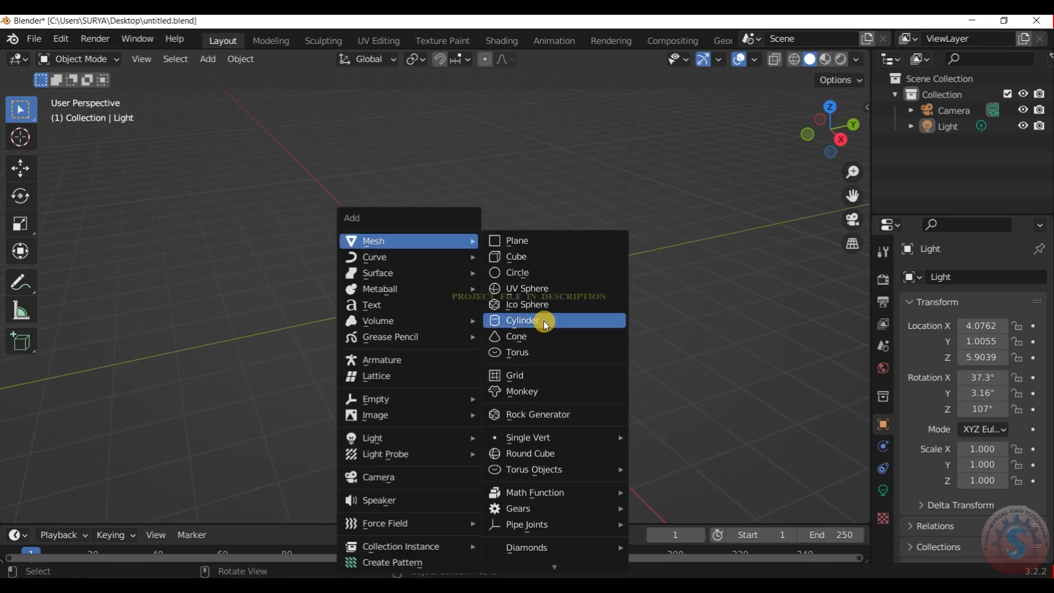
{"action": "left_click", "coordinate": [538, 284]}
{"action": "scroll", "coordinate": [410, 344], "scroll_direction": "up", "scroll_amount": 3}
Step: Put the sphere in Edit Mode and deselect all of its geometry
{"action": "left_click", "coordinate": [72, 59]}
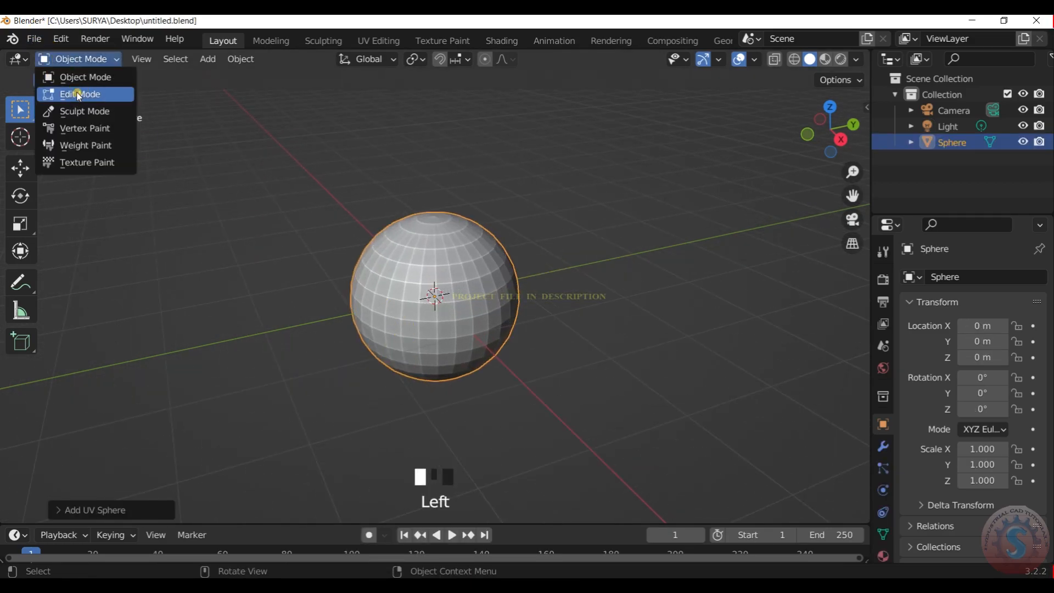
{"action": "left_click", "coordinate": [74, 92]}
{"action": "scroll", "coordinate": [457, 259], "scroll_direction": "up", "scroll_amount": 1}
{"action": "scroll", "coordinate": [615, 207], "scroll_direction": "up", "scroll_amount": 1}
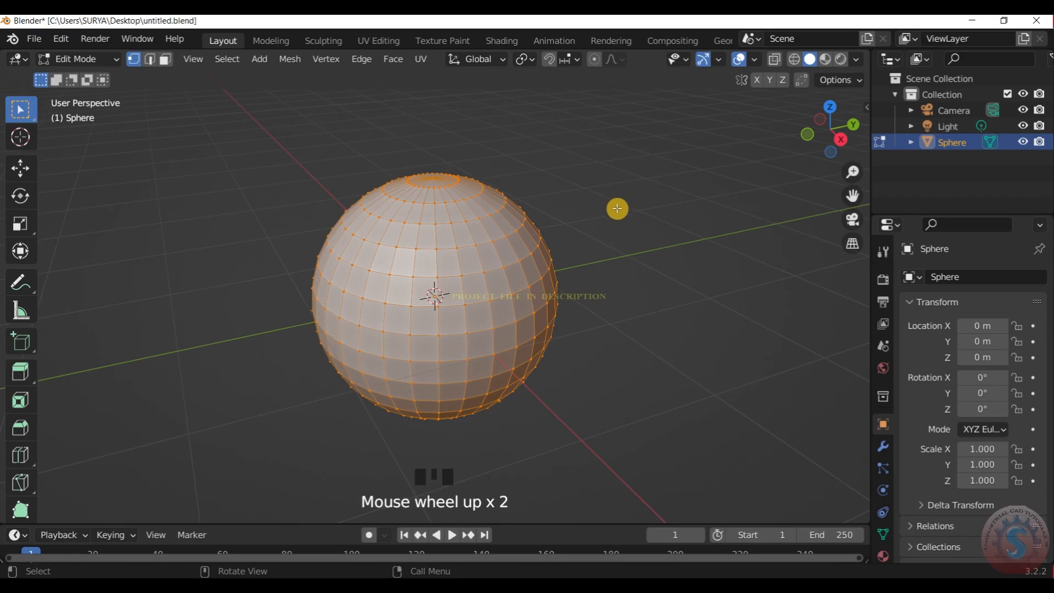
{"action": "left_click", "coordinate": [615, 207]}
{"action": "scroll", "coordinate": [535, 307], "scroll_direction": "up", "scroll_amount": 3}
{"action": "scroll", "coordinate": [535, 308], "scroll_direction": "down", "scroll_amount": 3}
{"action": "scroll", "coordinate": [799, 176], "scroll_direction": "up", "scroll_amount": 2}
Step: In face selection mode and the right orthographic view, select a rectangular block of faces on the sphere's -Y side, spanning the equator
{"action": "left_click_drag", "start_coordinate": [824, 152], "coordinate": [823, 140]}
{"action": "key", "text": "KP_7"}
{"action": "key", "text": "KP_3"}
{"action": "key", "text": "KP_0"}
{"action": "scroll", "coordinate": [493, 284], "scroll_direction": "up", "scroll_amount": 1}
{"action": "scroll", "coordinate": [494, 284], "scroll_direction": "up", "scroll_amount": 2}
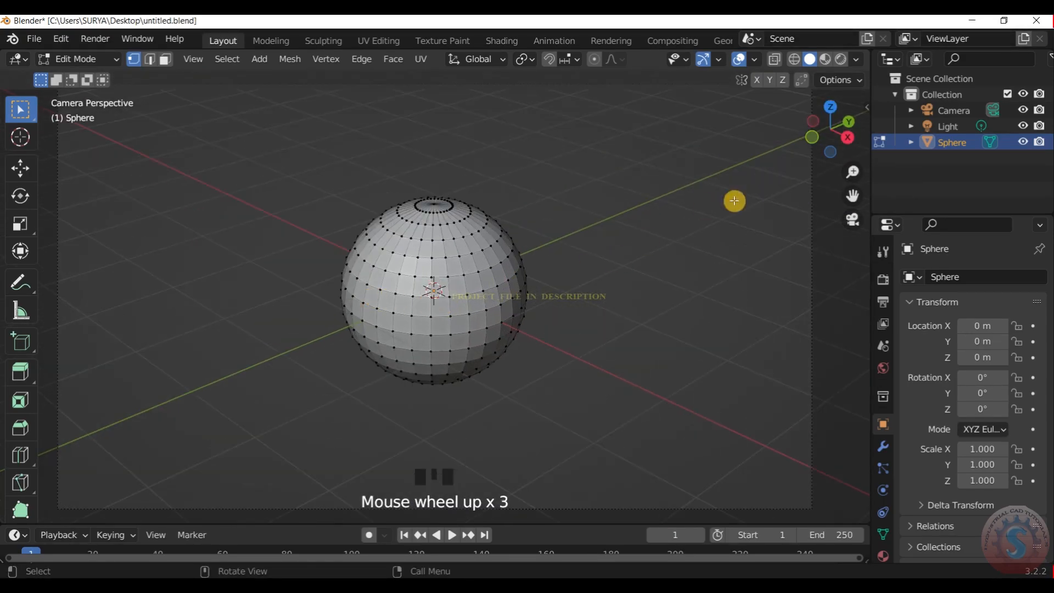
{"action": "key", "text": "KP_7"}
{"action": "key", "text": "KP_3"}
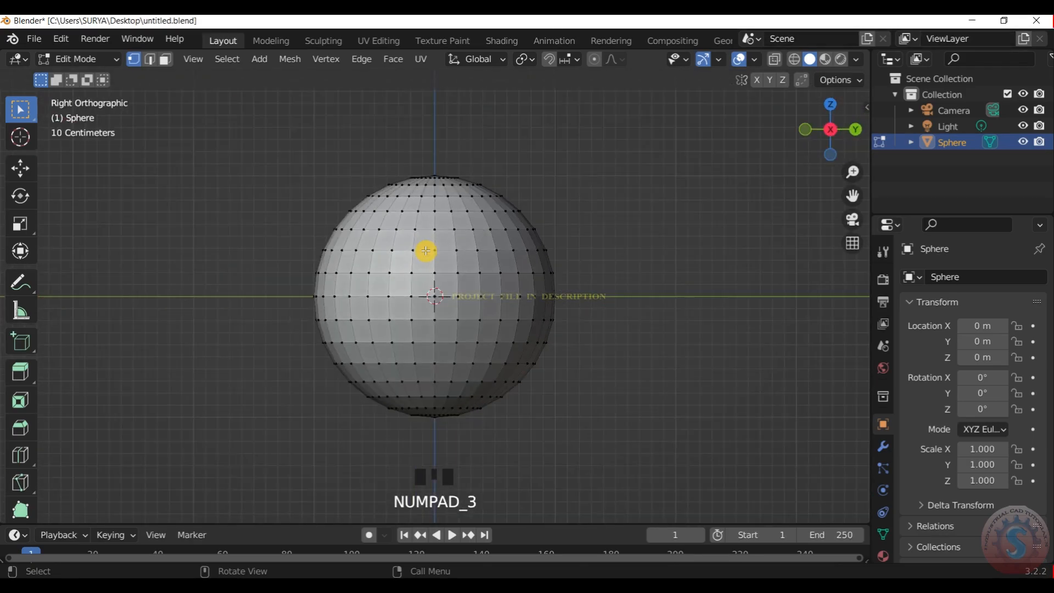
{"action": "scroll", "coordinate": [283, 250], "scroll_direction": "up", "scroll_amount": 1}
{"action": "left_click_drag", "start_coordinate": [289, 227], "coordinate": [335, 362], "text": "shift"}
{"action": "left_click", "coordinate": [267, 224]}
{"action": "left_click_drag", "start_coordinate": [296, 231], "coordinate": [329, 301], "text": "shift"}
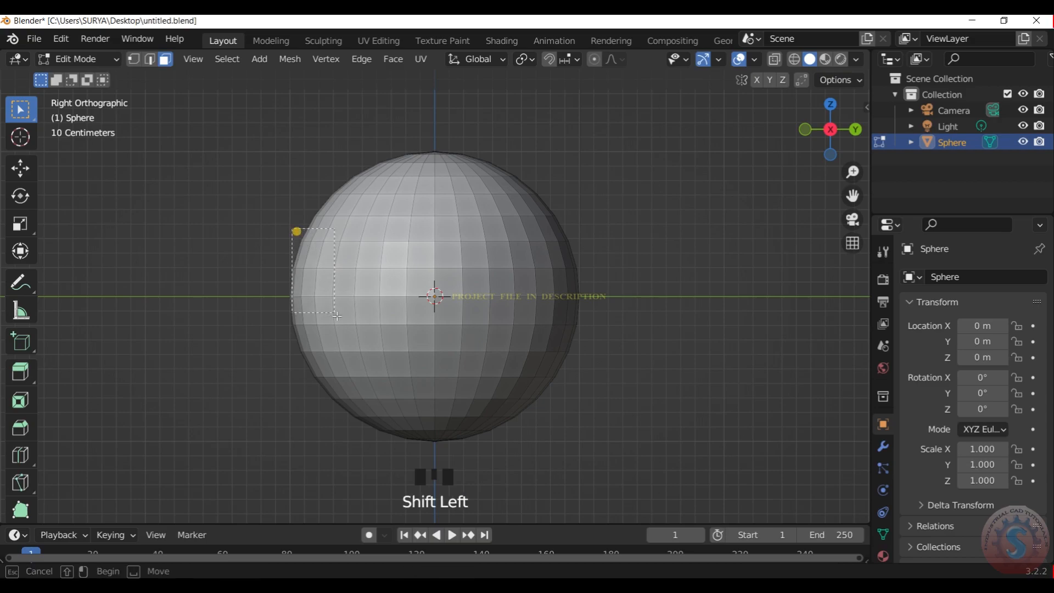
{"action": "left_click_drag", "start_coordinate": [334, 364], "coordinate": [335, 365], "text": "shift"}
Step: Extend the selected face block across the other half of the sphere's front and add the first adjoining side faces along the equator
{"action": "scroll", "coordinate": [802, 152], "scroll_direction": "down", "scroll_amount": 2}
{"action": "mouse_move", "coordinate": [816, 141]}
{"action": "left_mouse_down"}
{"action": "mouse_move", "coordinate": [999, 159]}
{"action": "mouse_move", "coordinate": [807, 157]}
{"action": "left_mouse_up"}
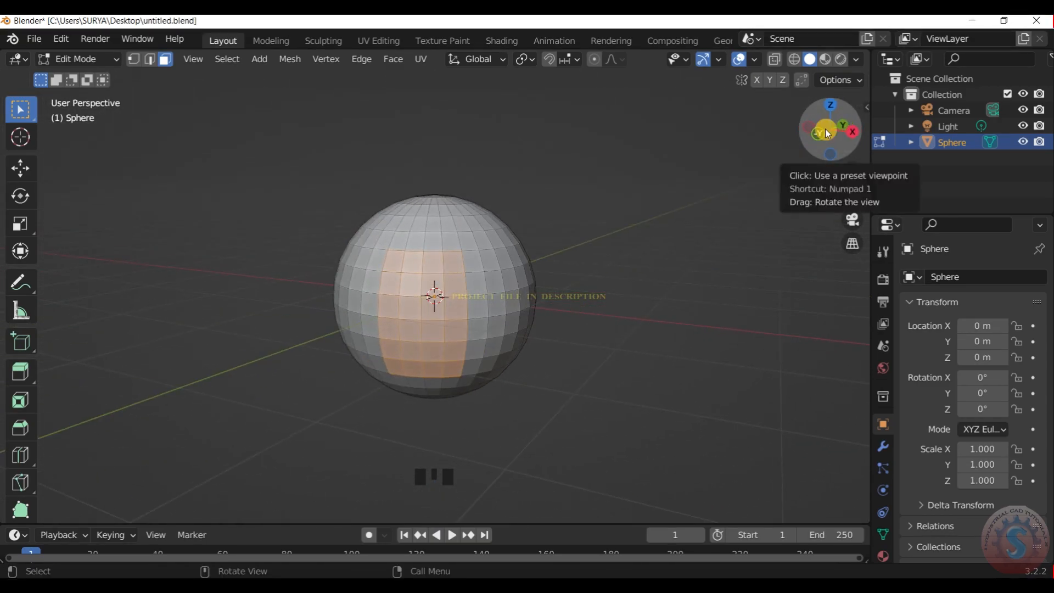
{"action": "key", "text": "KP_3"}
{"action": "key", "text": "KP_1"}
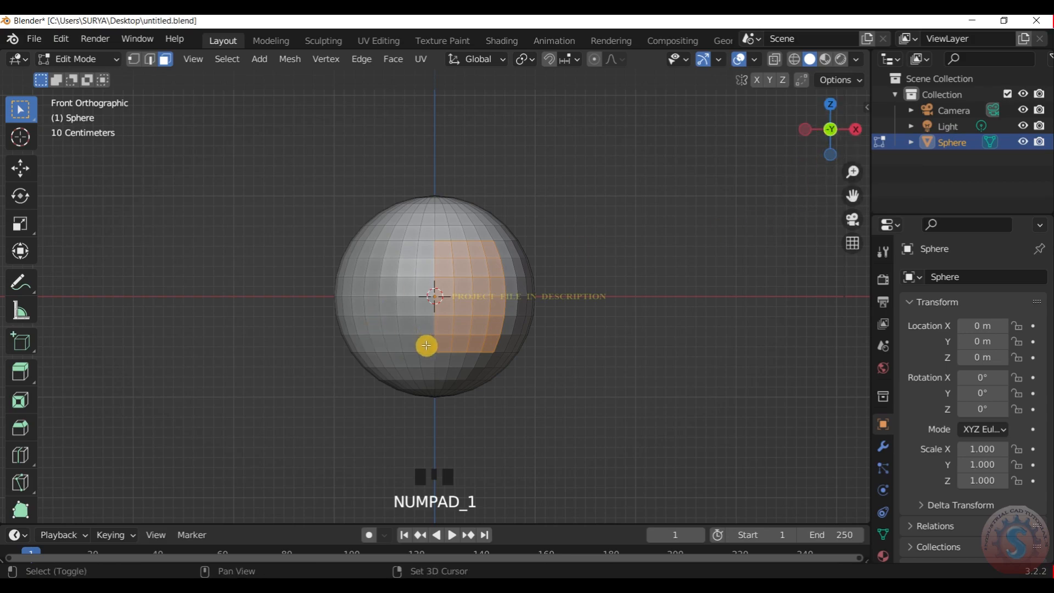
{"action": "left_click_drag", "start_coordinate": [380, 253], "coordinate": [386, 255], "text": "shift"}
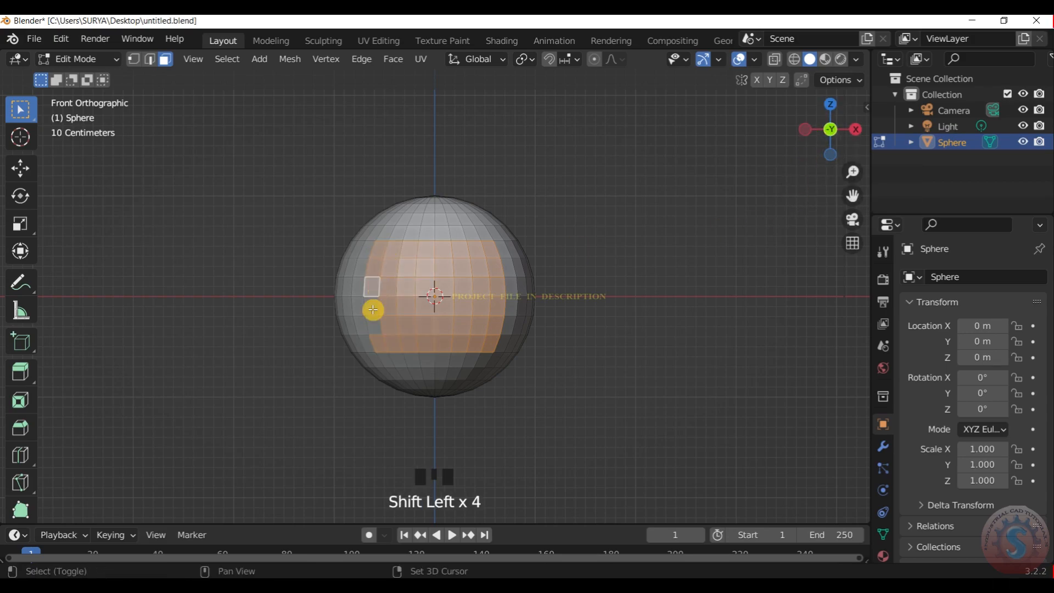
{"action": "left_click_drag", "start_coordinate": [830, 131], "coordinate": [766, 170]}
{"action": "left_click", "coordinate": [427, 314], "text": "shift"}
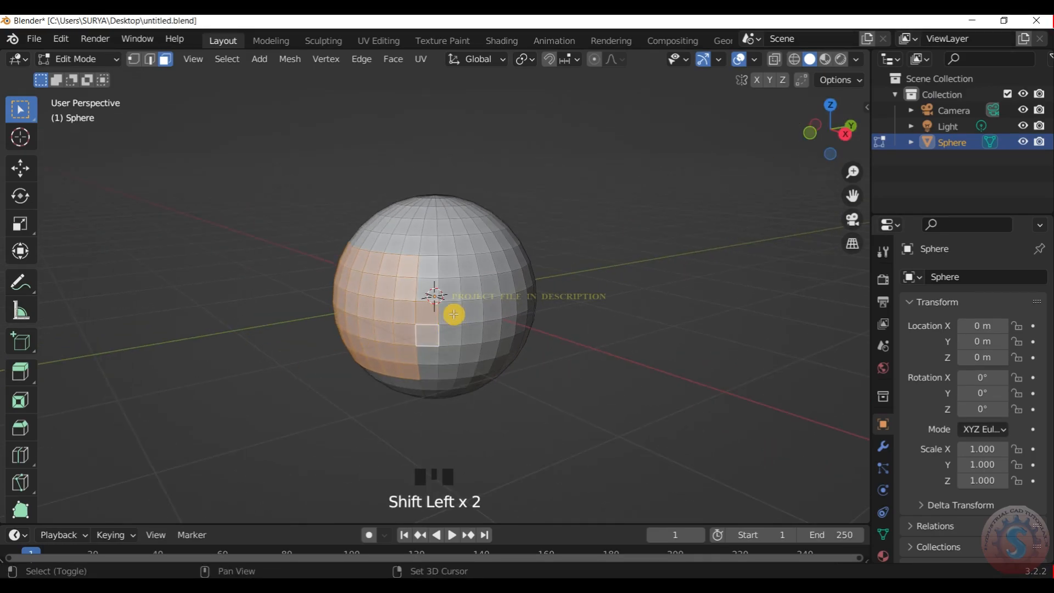
{"action": "left_click", "coordinate": [479, 317], "text": "alt+shift"}
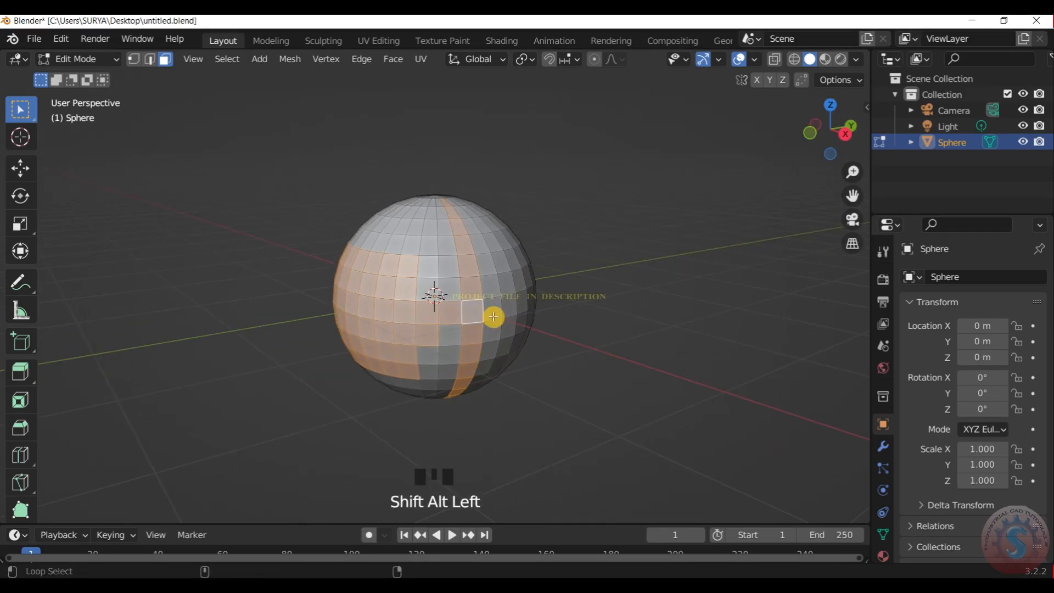
{"action": "left_click", "coordinate": [471, 313], "text": "alt+shift"}
{"action": "key", "text": "ctrl+z"}
{"action": "key", "text": "ctrl+z"}
{"action": "key", "text": "ctrl+z"}
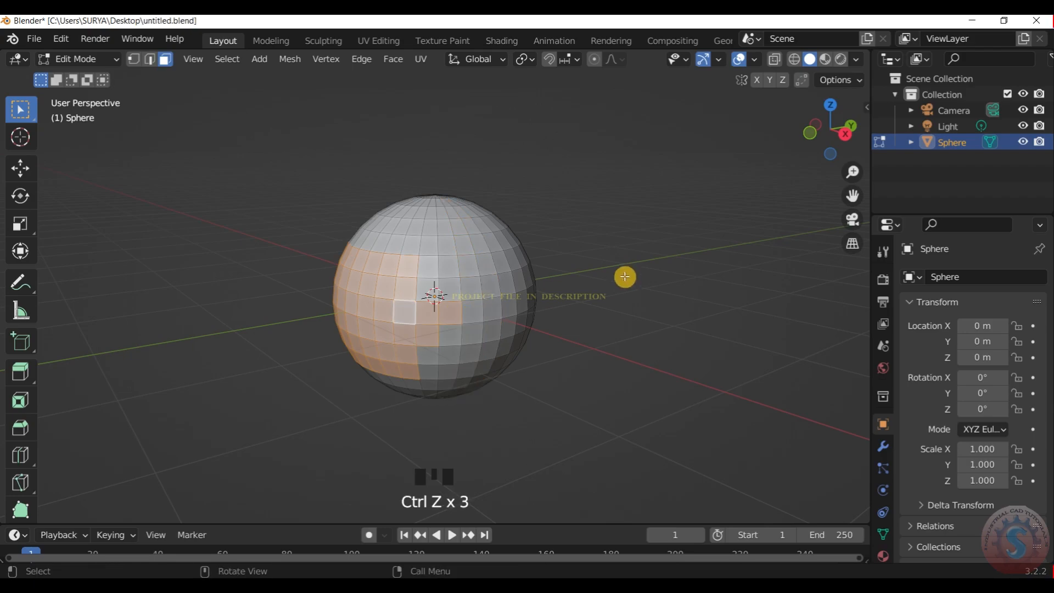
Step: Add the row of faces just above the equator around the sides and back of the sphere to the selection
{"action": "left_click_drag", "start_coordinate": [834, 136], "coordinate": [744, 138]}
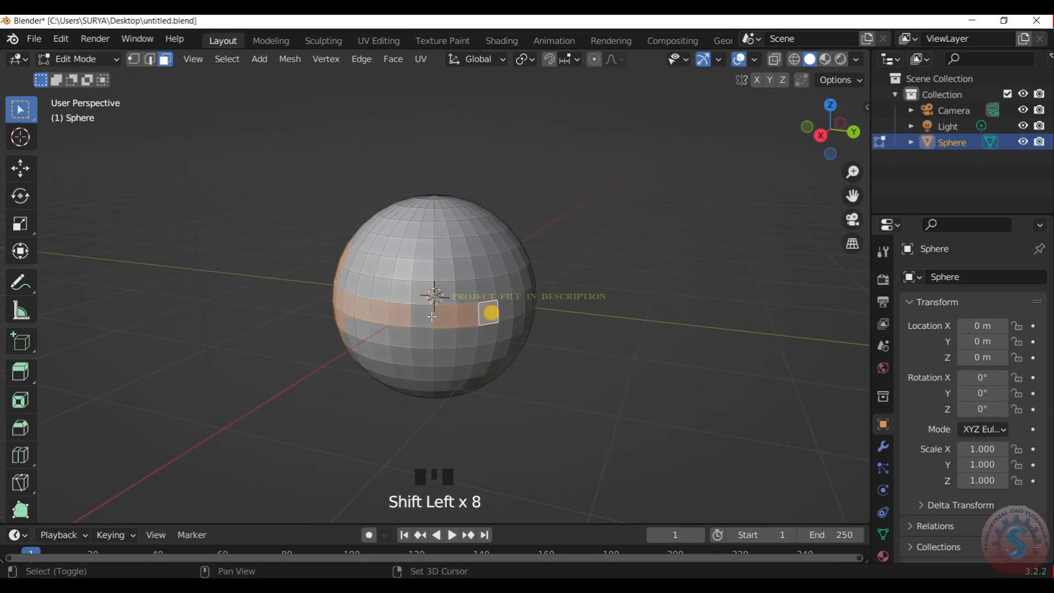
{"action": "left_click_drag", "start_coordinate": [781, 156], "coordinate": [491, 315]}
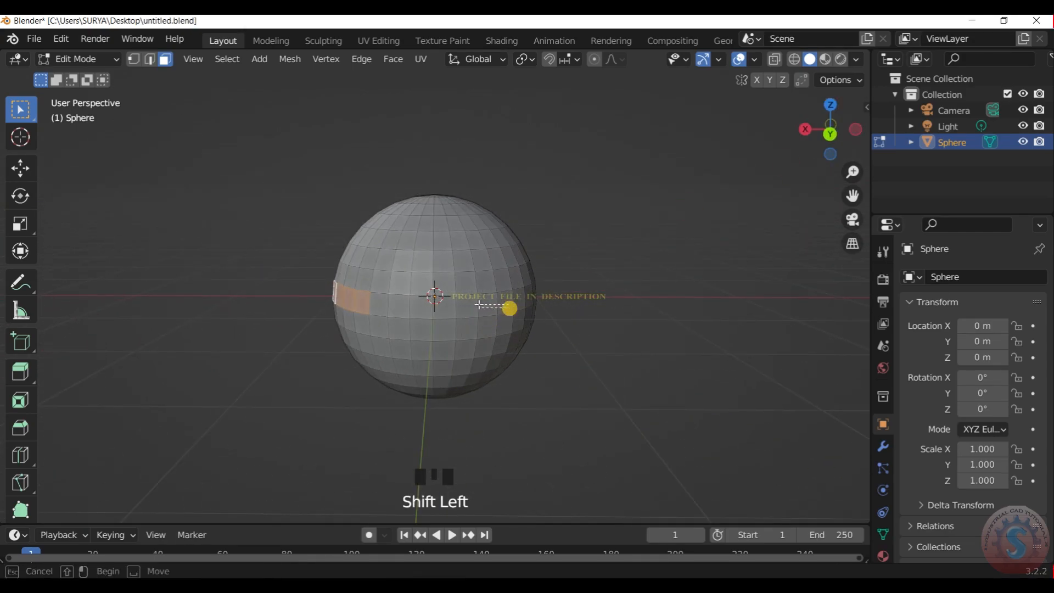
{"action": "left_click_drag", "start_coordinate": [807, 146], "coordinate": [856, 144]}
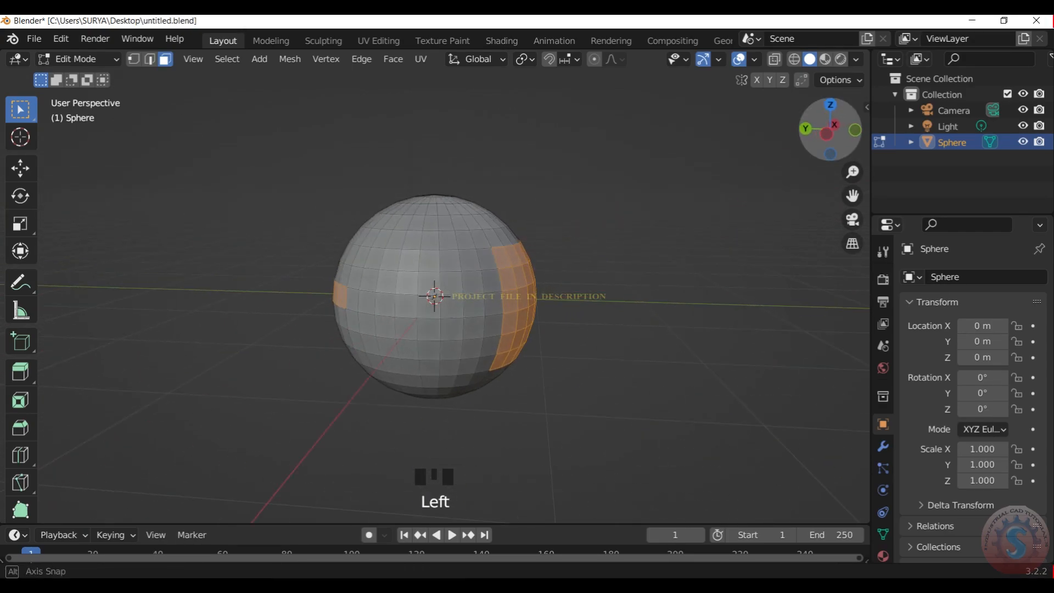
{"action": "left_click_drag", "start_coordinate": [513, 302], "coordinate": [341, 298], "text": "shift"}
Step: Add the row of faces just below the equator to the selection, completing a two-row band around the sphere
{"action": "left_click_drag", "start_coordinate": [821, 153], "coordinate": [831, 140]}
{"action": "left_click_drag", "start_coordinate": [519, 314], "coordinate": [485, 316], "text": "shift"}
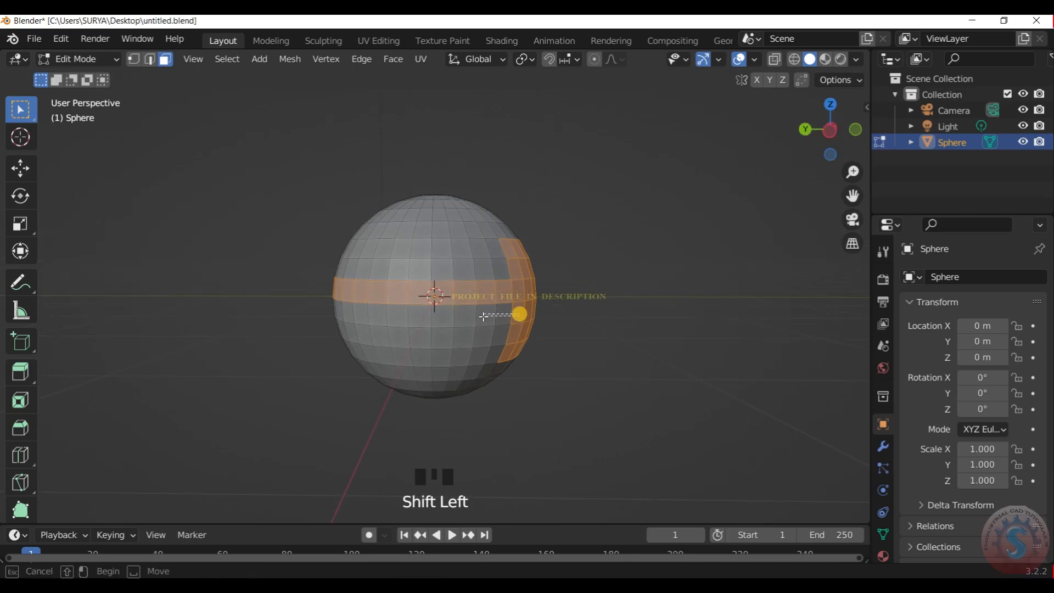
{"action": "left_click_drag", "start_coordinate": [376, 320], "coordinate": [360, 319], "text": "shift"}
{"action": "left_click_drag", "start_coordinate": [810, 141], "coordinate": [854, 138]}
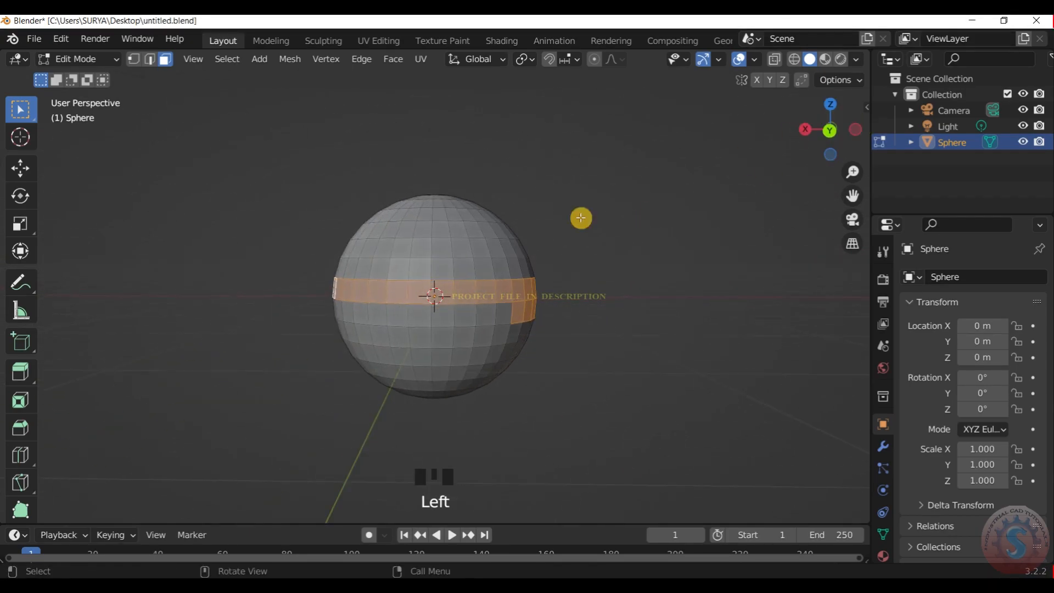
{"action": "left_click_drag", "start_coordinate": [515, 319], "coordinate": [370, 315], "text": "shift"}
{"action": "left_click_drag", "start_coordinate": [818, 132], "coordinate": [848, 133]}
{"action": "left_click_drag", "start_coordinate": [534, 309], "coordinate": [362, 315], "text": "shift"}
{"action": "scroll", "coordinate": [736, 165], "scroll_direction": "down", "scroll_amount": 3}
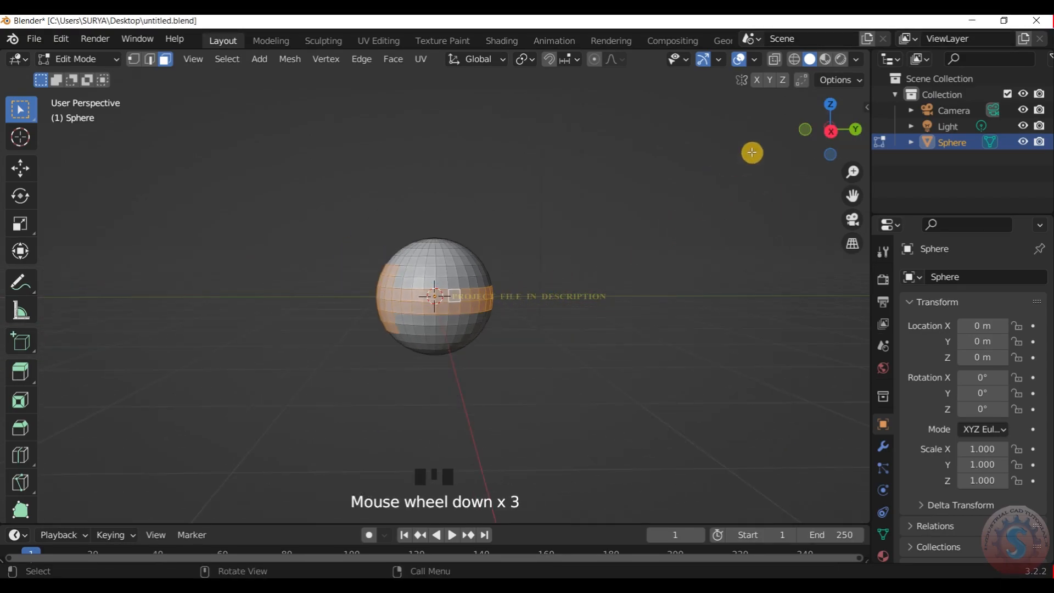
Step: Separate the selected faces into their own object and return to Object Mode
{"action": "left_click_drag", "start_coordinate": [818, 135], "coordinate": [769, 124]}
{"action": "key", "text": "KP_0"}
{"action": "key", "text": "p"}
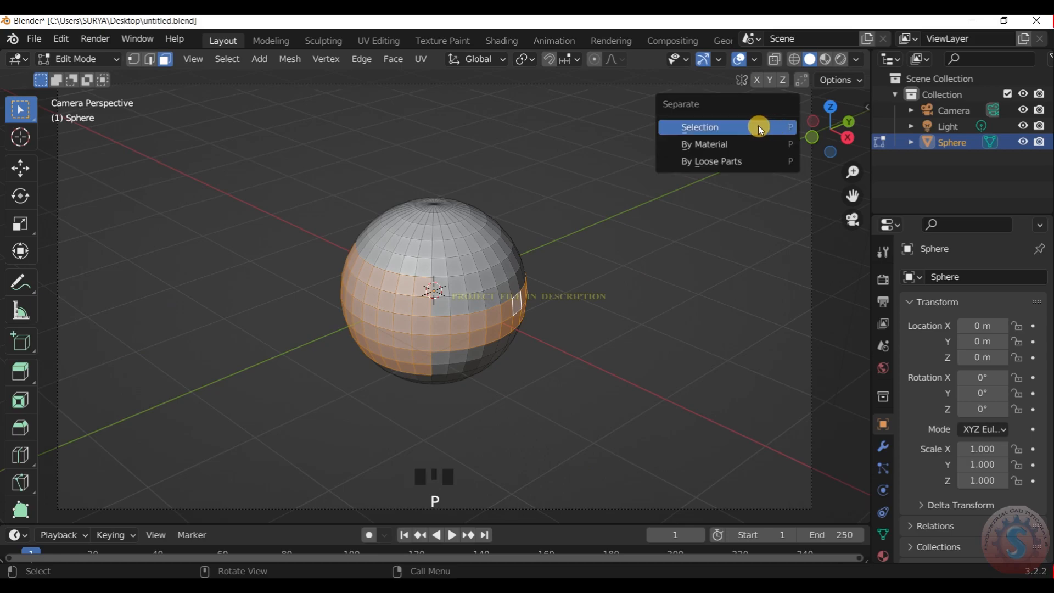
{"action": "left_click", "coordinate": [759, 127]}
{"action": "left_click", "coordinate": [88, 58]}
{"action": "left_click", "coordinate": [77, 74]}
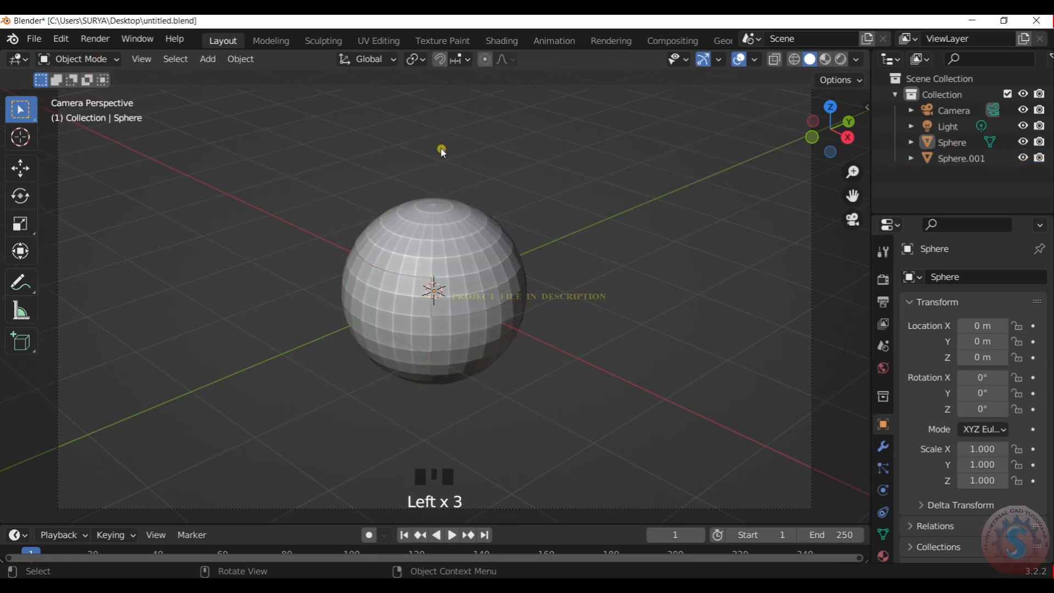
Step: Hide the camera and the light in the viewport
{"action": "left_click", "coordinate": [440, 148]}
{"action": "scroll", "coordinate": [440, 148], "scroll_direction": "up", "scroll_amount": 2}
{"action": "left_click", "coordinate": [463, 321]}
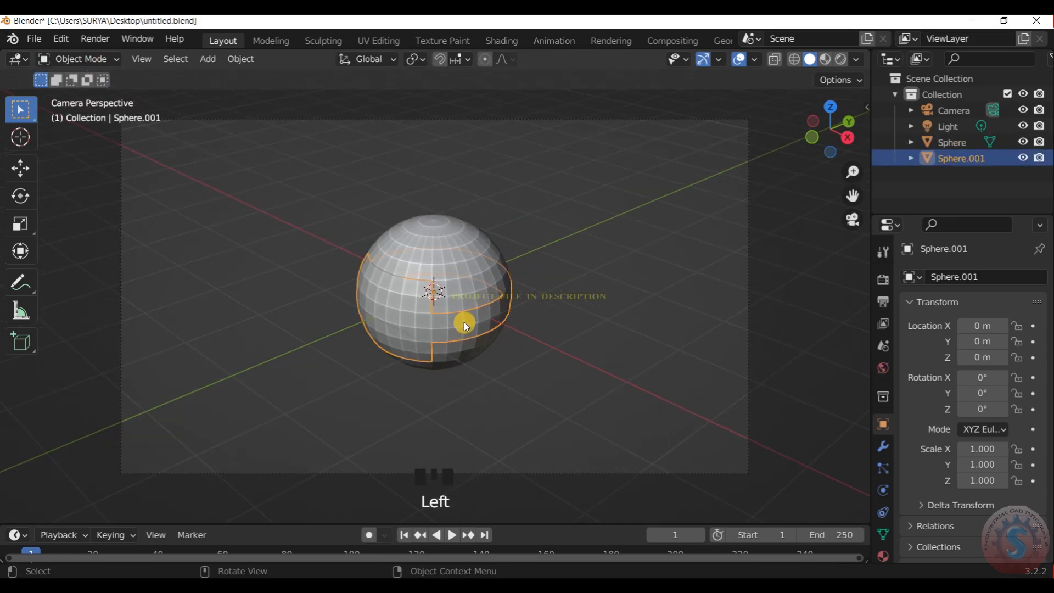
{"action": "key", "text": "KP_0"}
{"action": "scroll", "coordinate": [520, 294], "scroll_direction": "up", "scroll_amount": 3}
{"action": "left_click_drag", "start_coordinate": [830, 129], "coordinate": [812, 137]}
{"action": "left_click", "coordinate": [1023, 110]}
{"action": "left_click", "coordinate": [1023, 125]}
Step: Apply smooth shading to the main sphere body
{"action": "scroll", "coordinate": [527, 302], "scroll_direction": "down", "scroll_amount": 1}
{"action": "left_click", "coordinate": [469, 268]}
{"action": "right_click", "coordinate": [470, 268]}
{"action": "left_click", "coordinate": [459, 229]}
{"action": "scroll", "coordinate": [477, 247], "scroll_direction": "down", "scroll_amount": 3}
{"action": "scroll", "coordinate": [630, 405], "scroll_direction": "up", "scroll_amount": 5}
Step: Enable Auto Smooth in the main sphere's mesh normals settings
{"action": "left_click", "coordinate": [882, 534]}
{"action": "scroll", "coordinate": [908, 487], "scroll_direction": "down", "scroll_amount": 4}
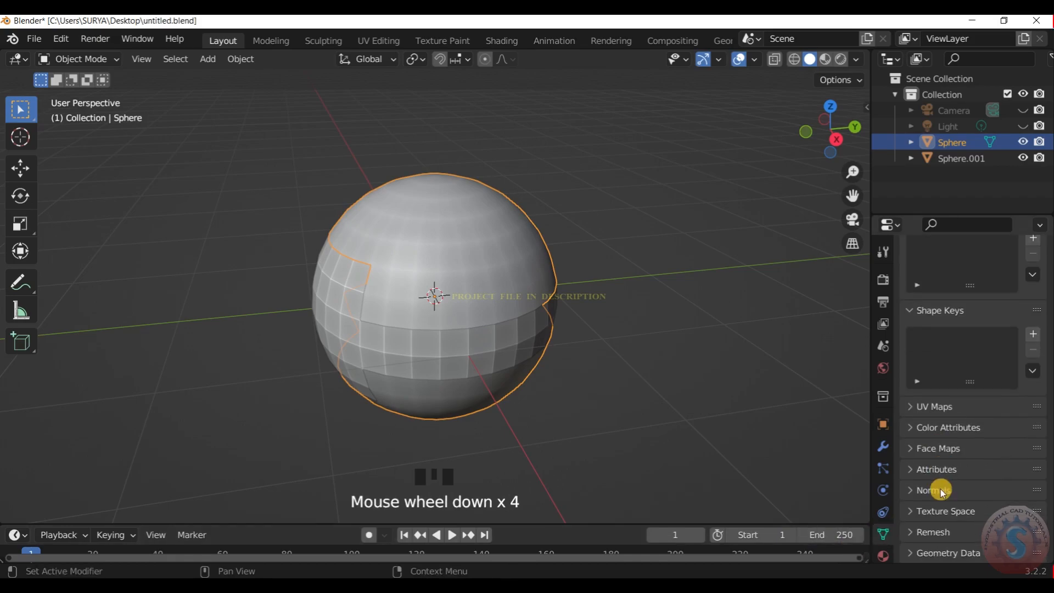
{"action": "left_click", "coordinate": [940, 471]}
{"action": "left_click", "coordinate": [698, 405]}
{"action": "left_click", "coordinate": [518, 244]}
{"action": "scroll", "coordinate": [943, 366], "scroll_direction": "up", "scroll_amount": 6}
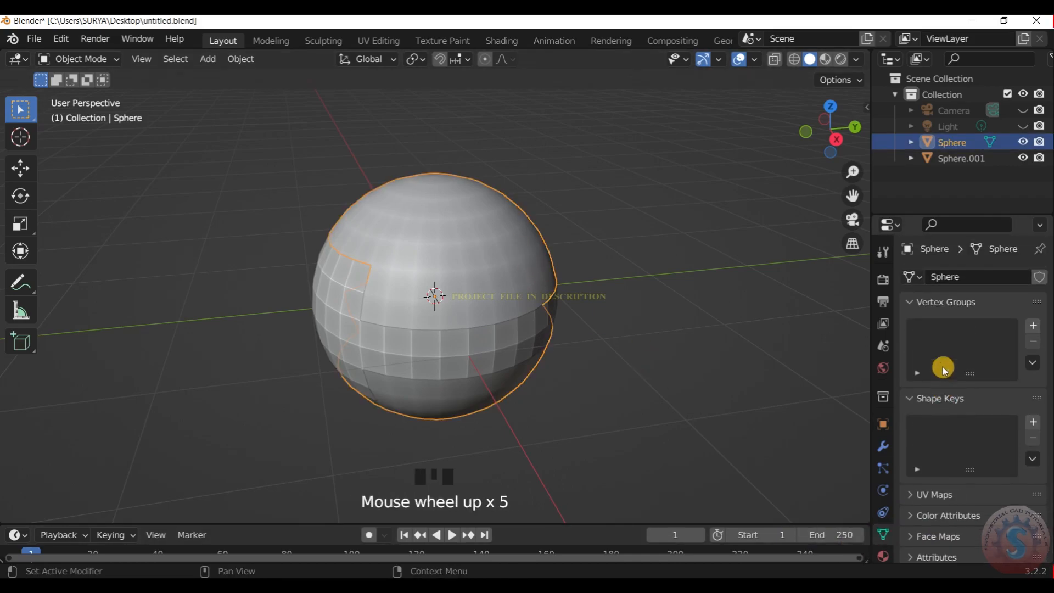
Step: Add a Subdivision Surface modifier with viewport level 2 to the main sphere
{"action": "left_click", "coordinate": [892, 443]}
{"action": "left_click", "coordinate": [940, 282]}
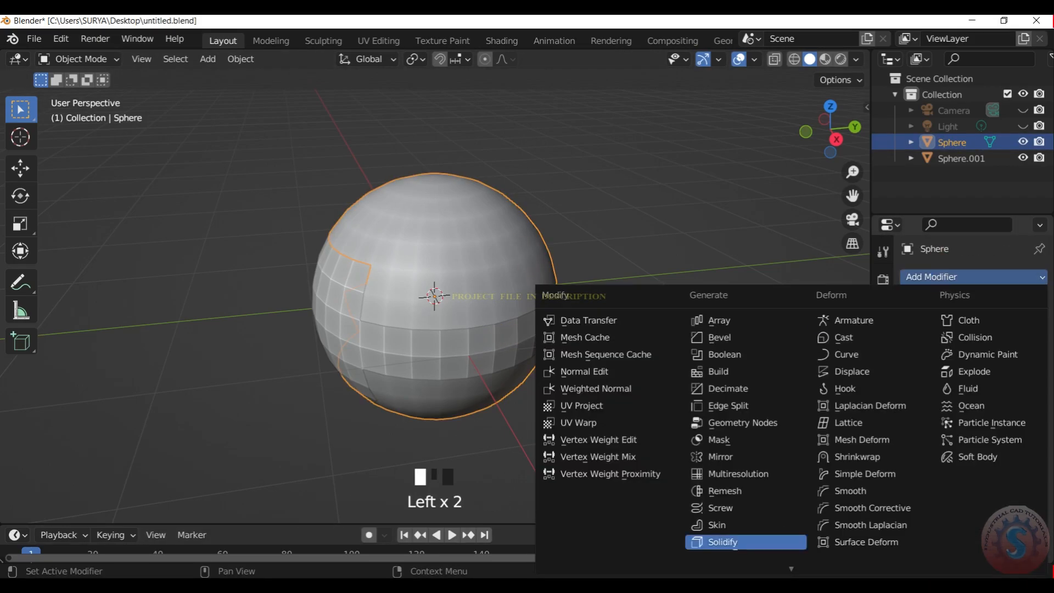
{"action": "left_click", "coordinate": [740, 525]}
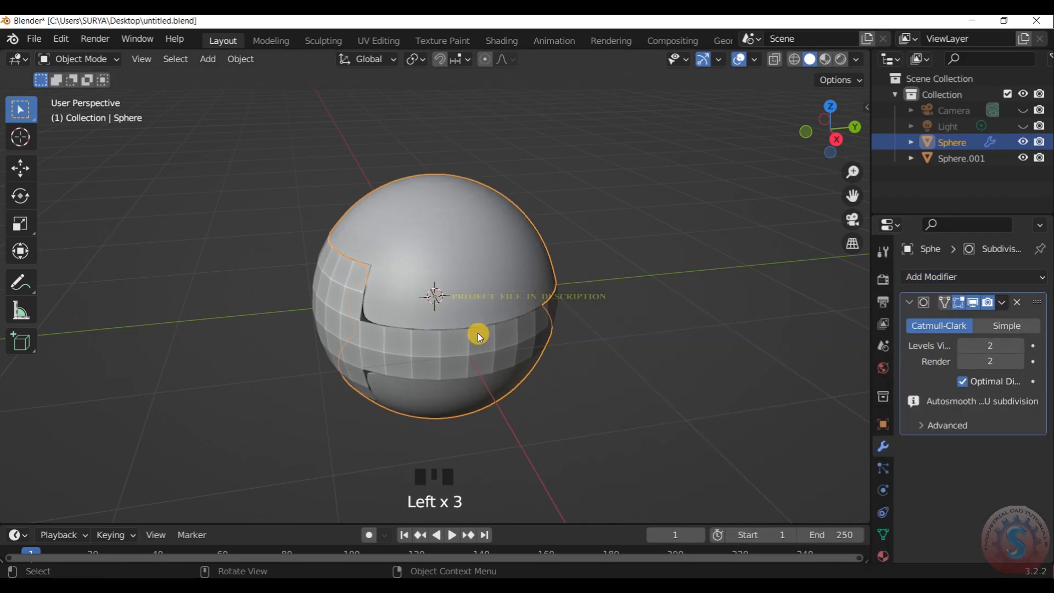
Step: Apply smooth shading to the separated front panel and band object
{"action": "left_click", "coordinate": [478, 333]}
{"action": "right_click", "coordinate": [434, 213]}
{"action": "right_click", "coordinate": [535, 230]}
{"action": "left_click", "coordinate": [535, 229]}
{"action": "left_click", "coordinate": [759, 318]}
Step: Add a Subdivision Surface modifier to the separated panel and band object, with viewport level 2
{"action": "left_click", "coordinate": [513, 339]}
{"action": "left_click", "coordinate": [957, 279]}
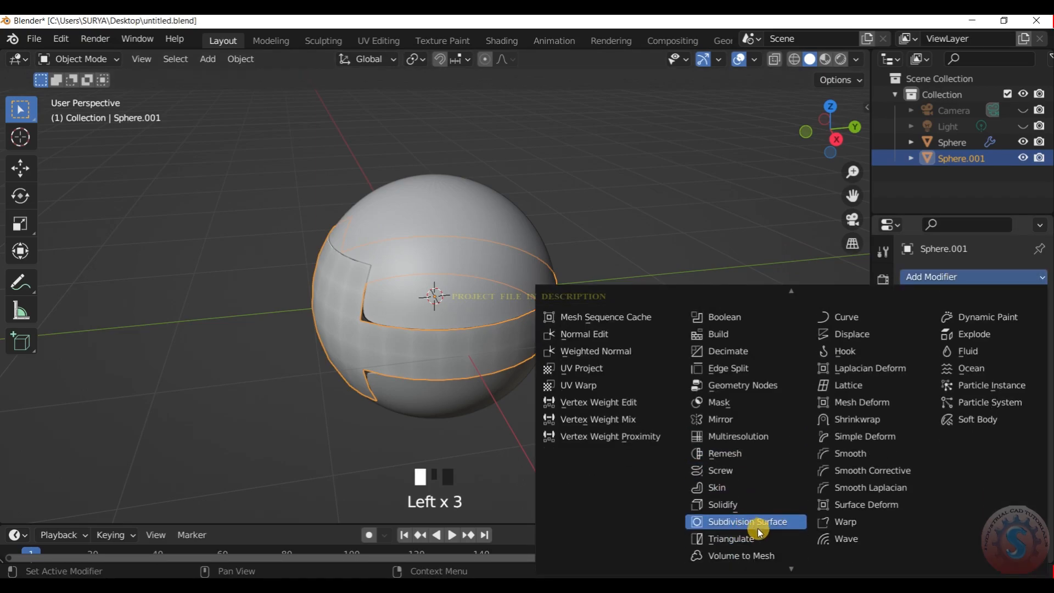
{"action": "left_click", "coordinate": [760, 528]}
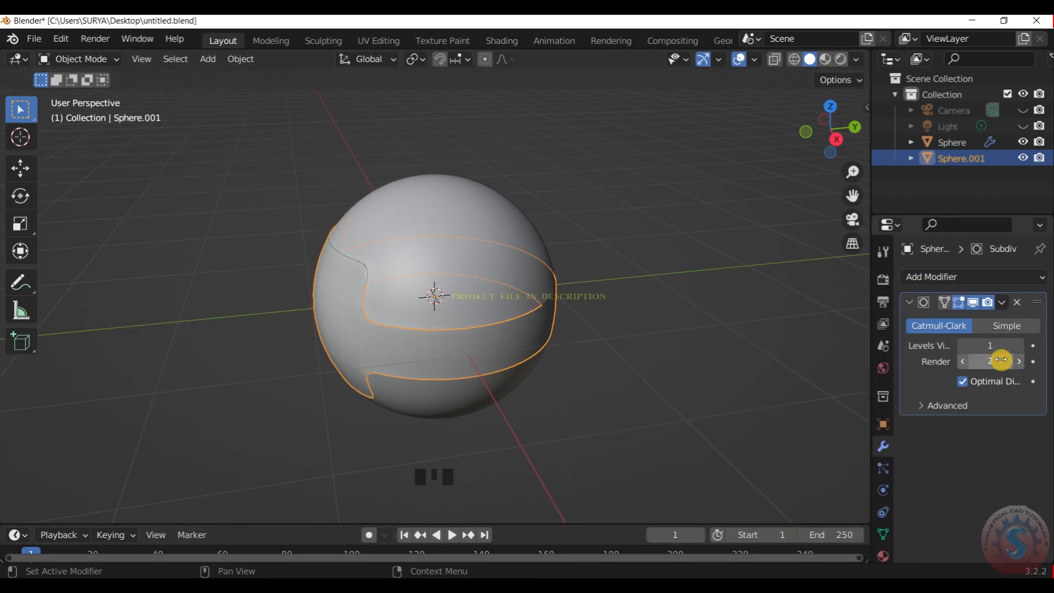
{"action": "left_click", "coordinate": [733, 268]}
Step: Save the Blender file
{"action": "scroll", "coordinate": [732, 267], "scroll_direction": "up", "scroll_amount": 4}
{"action": "left_click_drag", "start_coordinate": [798, 143], "coordinate": [788, 139]}
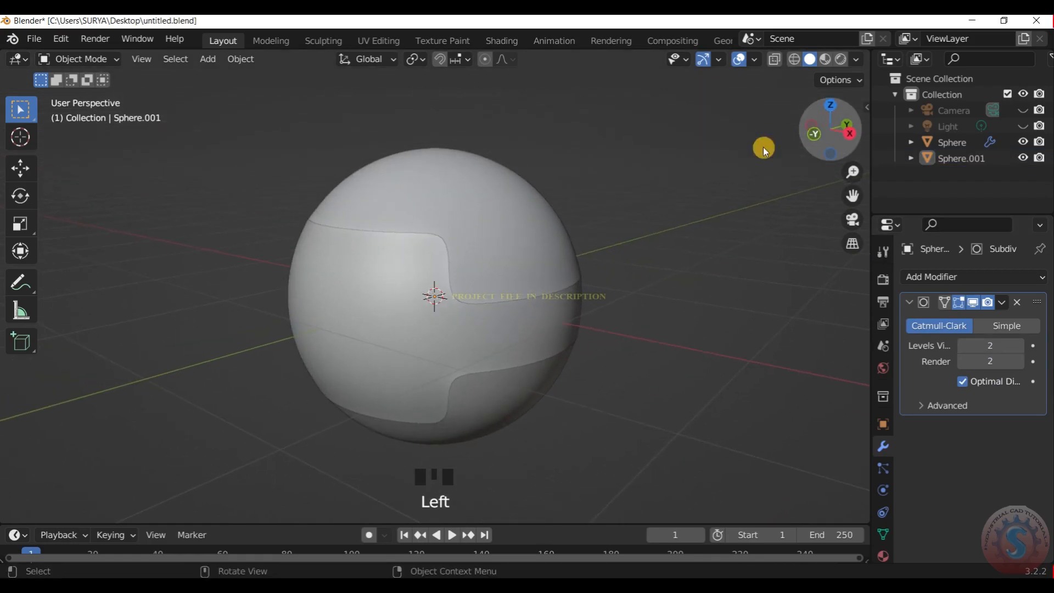
{"action": "key", "text": "ctrl+s"}
{"action": "scroll", "coordinate": [689, 199], "scroll_direction": "down", "scroll_amount": 4}
{"action": "key", "text": "KP_0"}
{"action": "key", "text": "KP_0"}
{"action": "key", "text": "KP_0"}
{"action": "scroll", "coordinate": [434, 320], "scroll_direction": "up", "scroll_amount": 4}
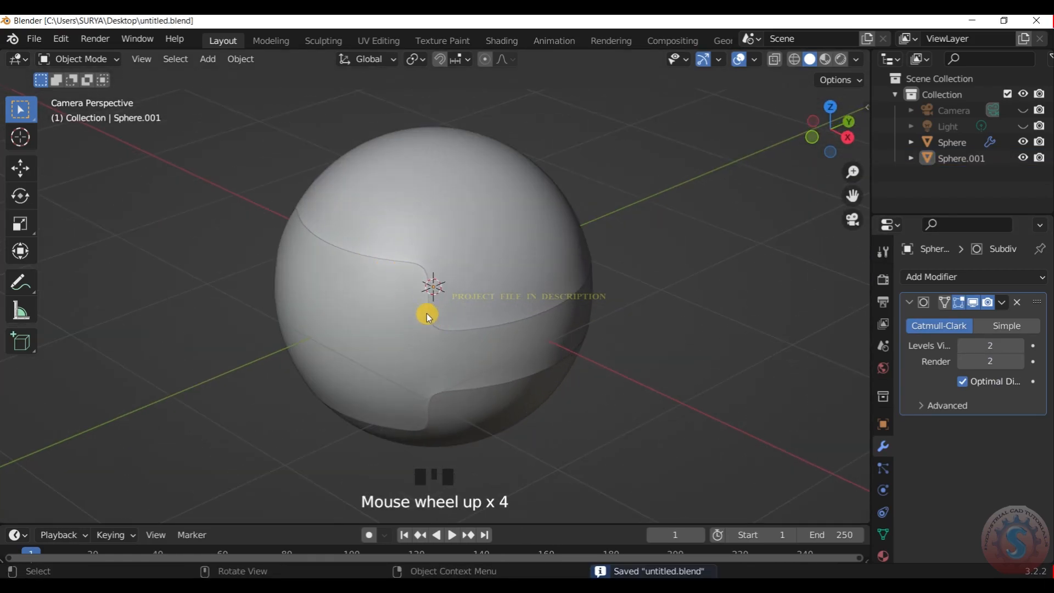
Step: Put the separated panel and band object in Edit Mode and select the rectangular block of faces in the middle of its front
{"action": "left_click", "coordinate": [42, 65]}
{"action": "left_click", "coordinate": [78, 92]}
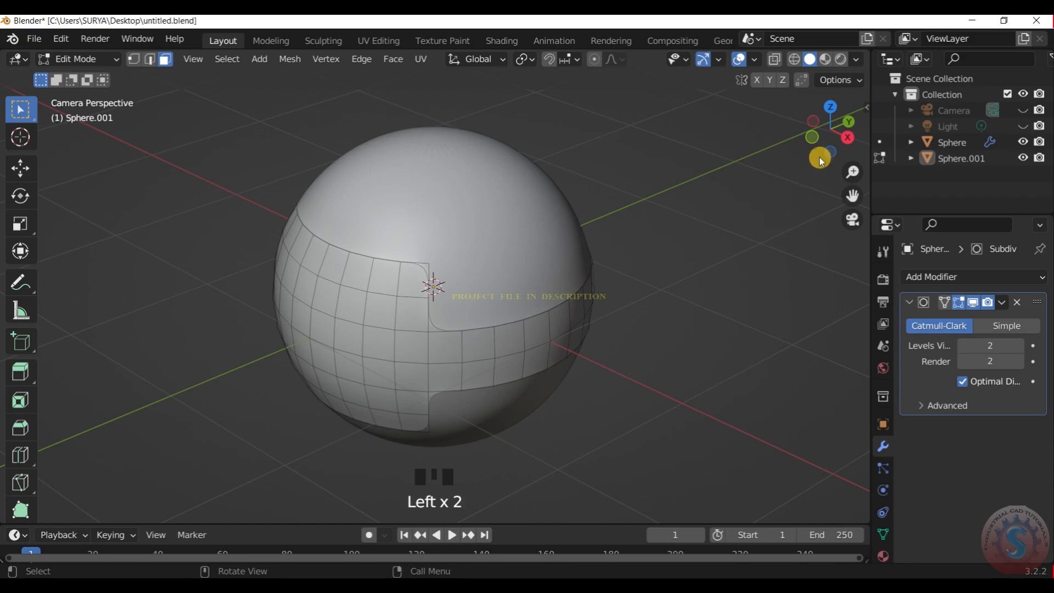
{"action": "scroll", "coordinate": [818, 160], "scroll_direction": "down", "scroll_amount": 2}
{"action": "scroll", "coordinate": [829, 147], "scroll_direction": "up", "scroll_amount": 1}
{"action": "left_click_drag", "start_coordinate": [830, 146], "coordinate": [851, 126]}
{"action": "scroll", "coordinate": [838, 127], "scroll_direction": "up", "scroll_amount": 6}
{"action": "left_click_drag", "start_coordinate": [470, 358], "coordinate": [356, 234], "text": "shift"}
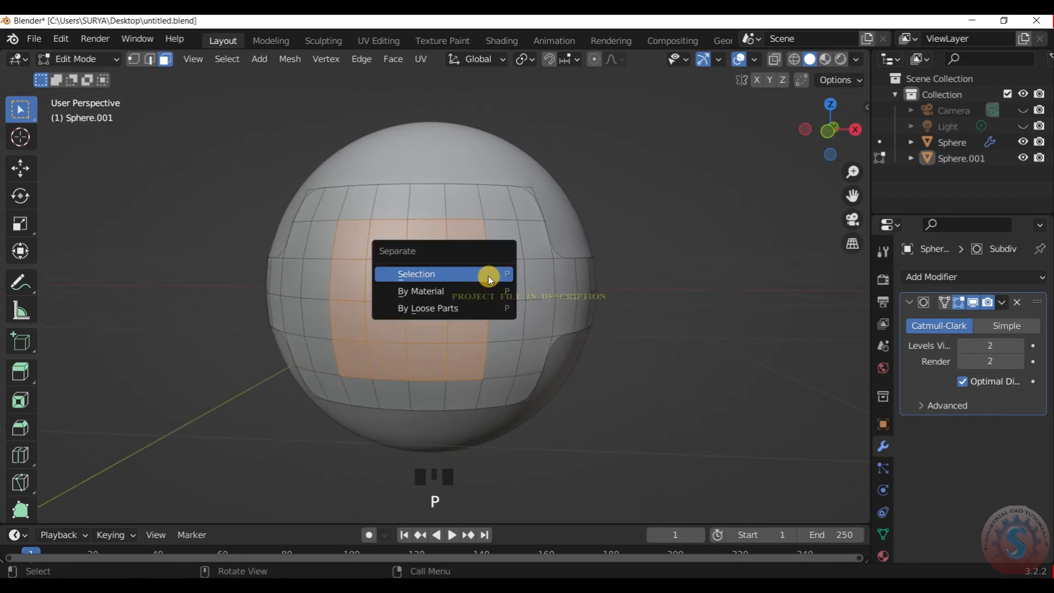
Step: Try to separate the selected block of front faces into its own object, and undo it
{"action": "key", "text": "p"}
{"action": "left_click", "coordinate": [490, 276]}
{"action": "scroll", "coordinate": [738, 162], "scroll_direction": "down", "scroll_amount": 1}
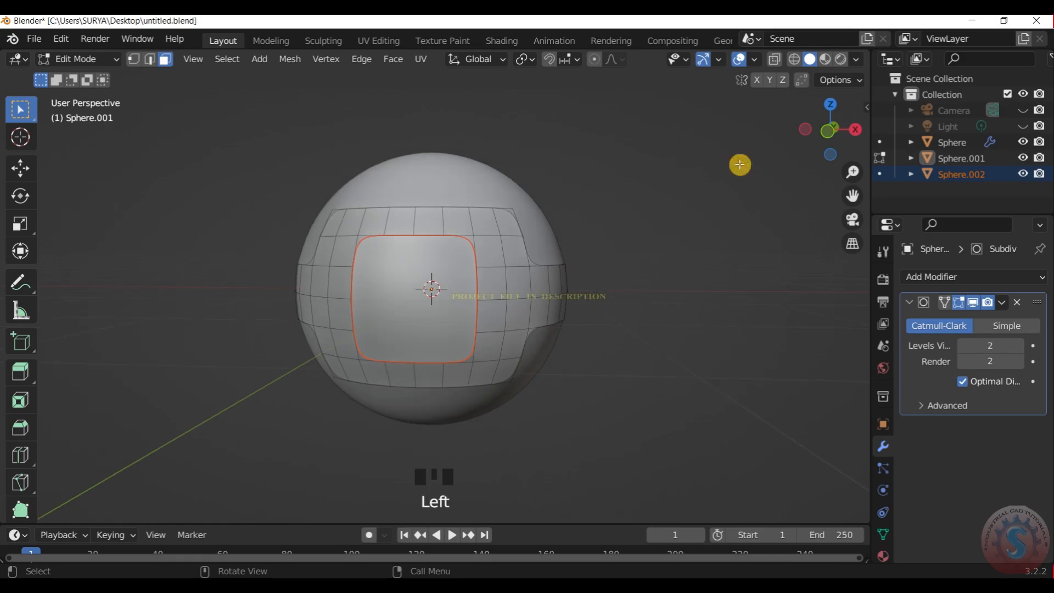
{"action": "left_click", "coordinate": [90, 63]}
{"action": "left_click", "coordinate": [90, 76]}
{"action": "left_click", "coordinate": [90, 64]}
{"action": "left_click", "coordinate": [91, 99]}
{"action": "scroll", "coordinate": [824, 127], "scroll_direction": "up", "scroll_amount": 1}
{"action": "left_click_drag", "start_coordinate": [825, 127], "coordinate": [817, 132]}
{"action": "key", "text": "ctrl+z"}
{"action": "key", "text": "ctrl+z"}
{"action": "key", "text": "ctrl+z"}
{"action": "key", "text": "ctrl+z"}
Step: Try to inset a widened rectangular selection of front faces, and undo the inset and selection changes
{"action": "left_click_drag", "start_coordinate": [468, 392], "coordinate": [374, 262], "text": "shift"}
{"action": "left_click_drag", "start_coordinate": [358, 379], "coordinate": [285, 240], "text": "shift"}
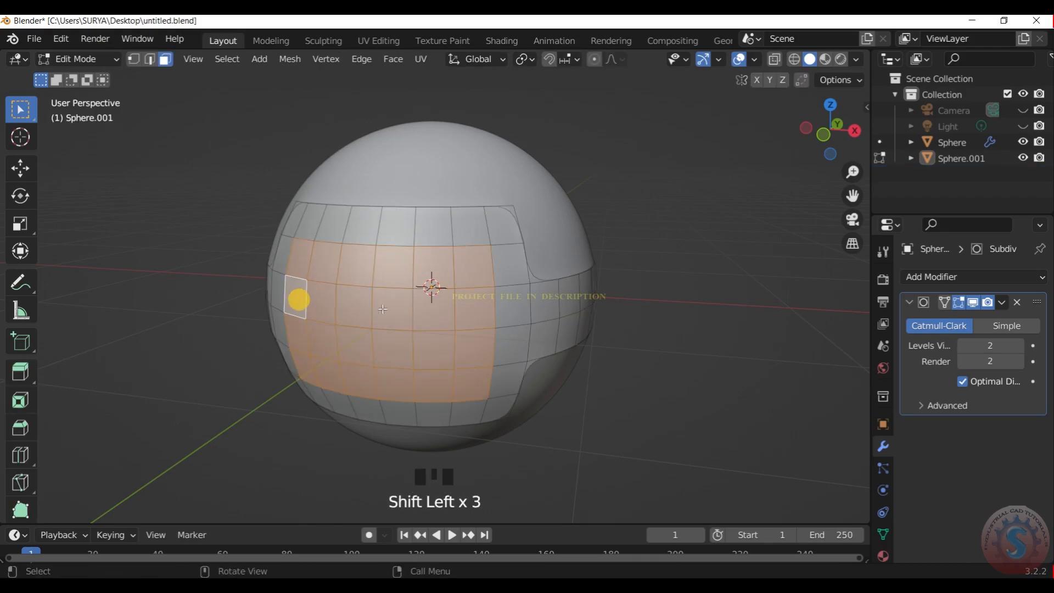
{"action": "key", "text": "i"}
{"action": "left_click", "coordinate": [437, 319]}
{"action": "key", "text": "ctrl+z"}
{"action": "key", "text": "ctrl+z"}
{"action": "key", "text": "ctrl+z"}
{"action": "key", "text": "ctrl+z"}
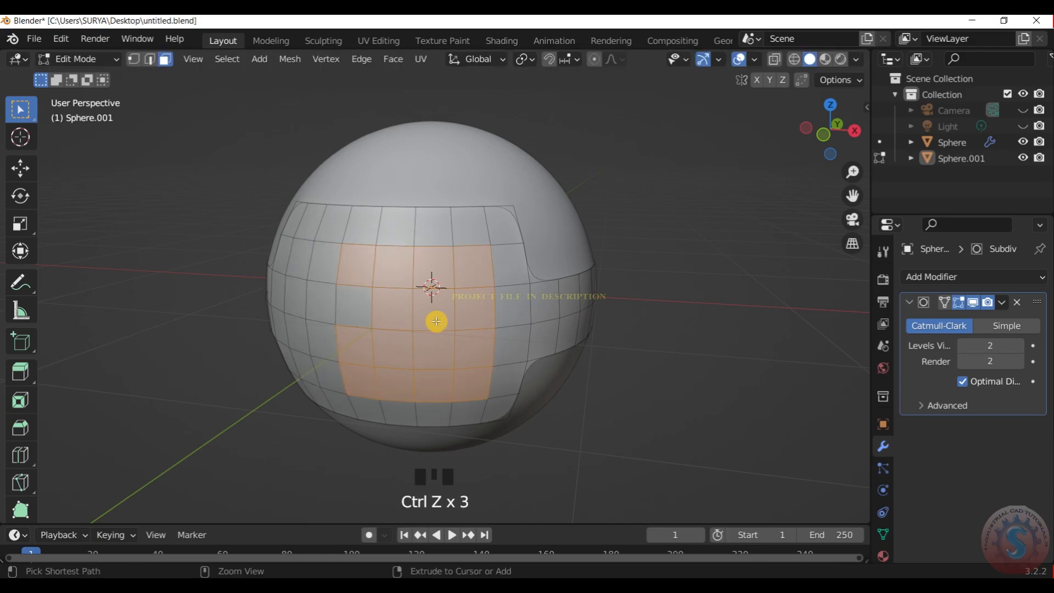
Step: Adjust the face selection to the 4-by-4 block centred on the front of the panel
{"action": "left_click_drag", "start_coordinate": [419, 358], "coordinate": [446, 379], "text": "shift"}
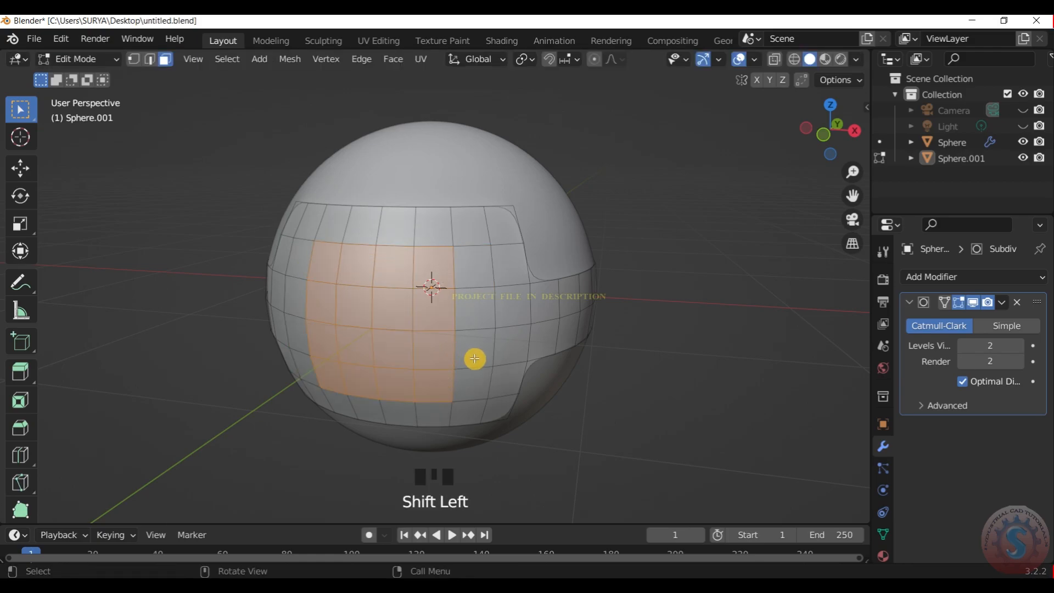
{"action": "key", "text": "i"}
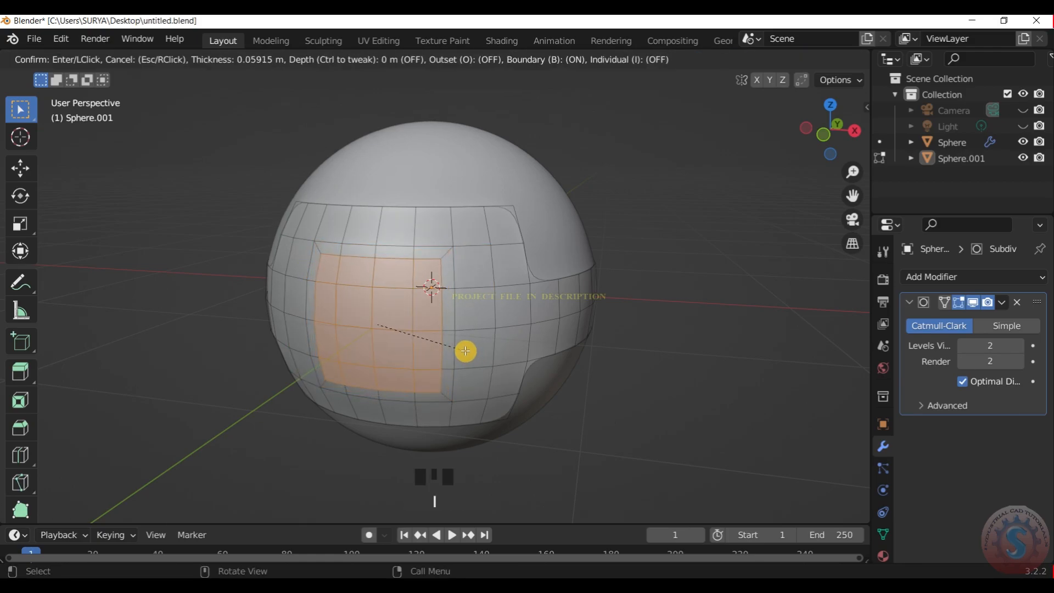
{"action": "right_click", "coordinate": [487, 348]}
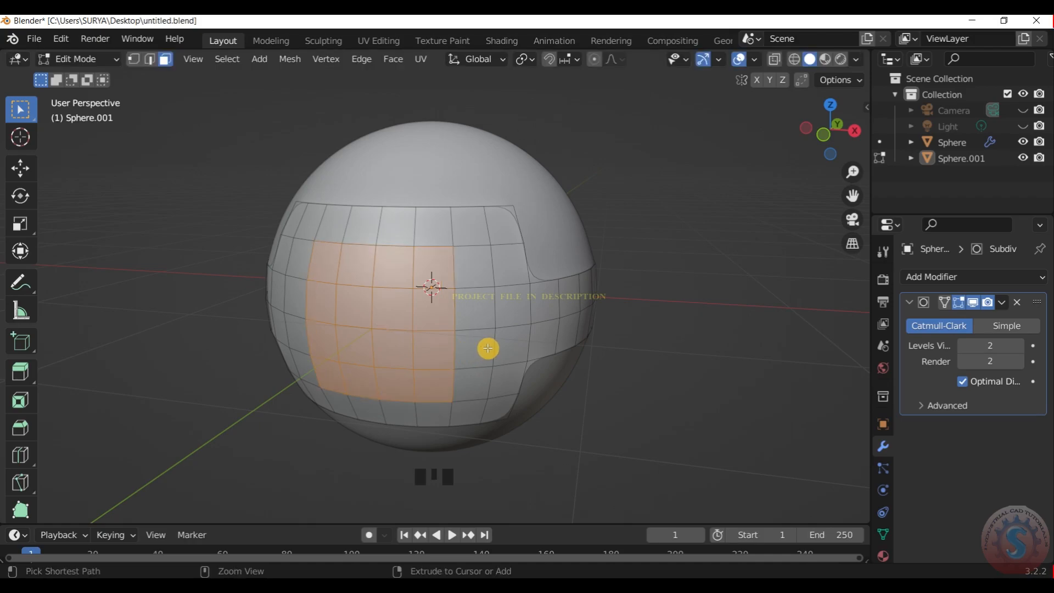
Step: Try reshaping the selected face block with LoopTools Circle, and undo it
{"action": "scroll", "coordinate": [487, 344], "scroll_direction": "up", "scroll_amount": 1}
{"action": "right_click", "coordinate": [444, 344]}
{"action": "mouse_move", "coordinate": [436, 220]}
{"action": "left_click", "coordinate": [501, 240]}
{"action": "scroll", "coordinate": [517, 305], "scroll_direction": "down", "scroll_amount": 2}
{"action": "left_click_drag", "start_coordinate": [830, 130], "coordinate": [816, 130]}
{"action": "scroll", "coordinate": [491, 254], "scroll_direction": "up", "scroll_amount": 1}
{"action": "key", "text": "ctrl+z"}
Step: Try insetting the face block before rounding it with LoopTools Circle and scaling it, and undo these changes
{"action": "key", "text": "i"}
{"action": "left_click", "coordinate": [496, 260]}
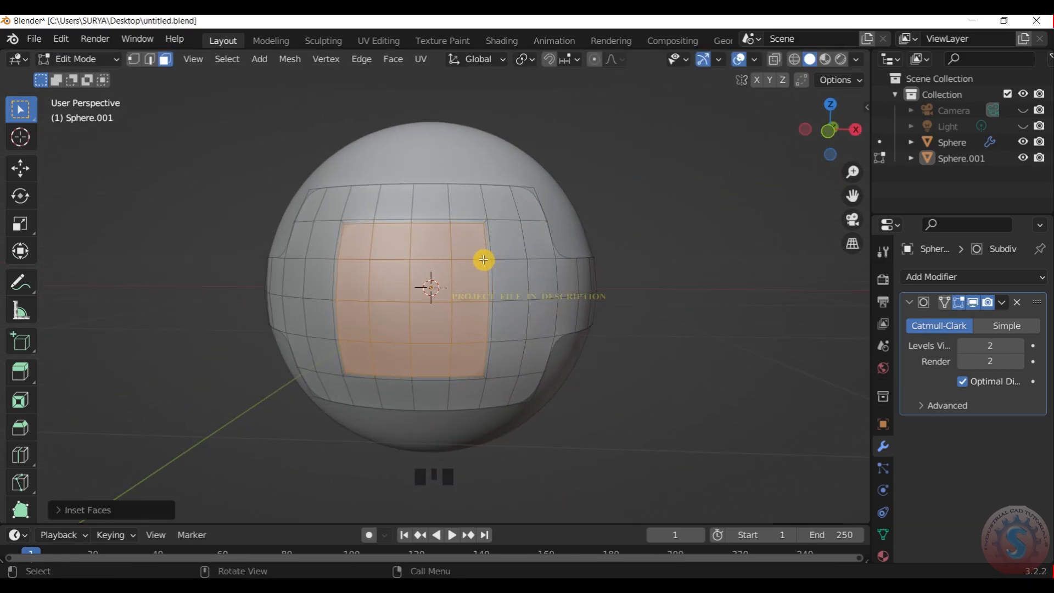
{"action": "right_click", "coordinate": [484, 260]}
{"action": "left_click", "coordinate": [530, 238]}
{"action": "key", "text": "s"}
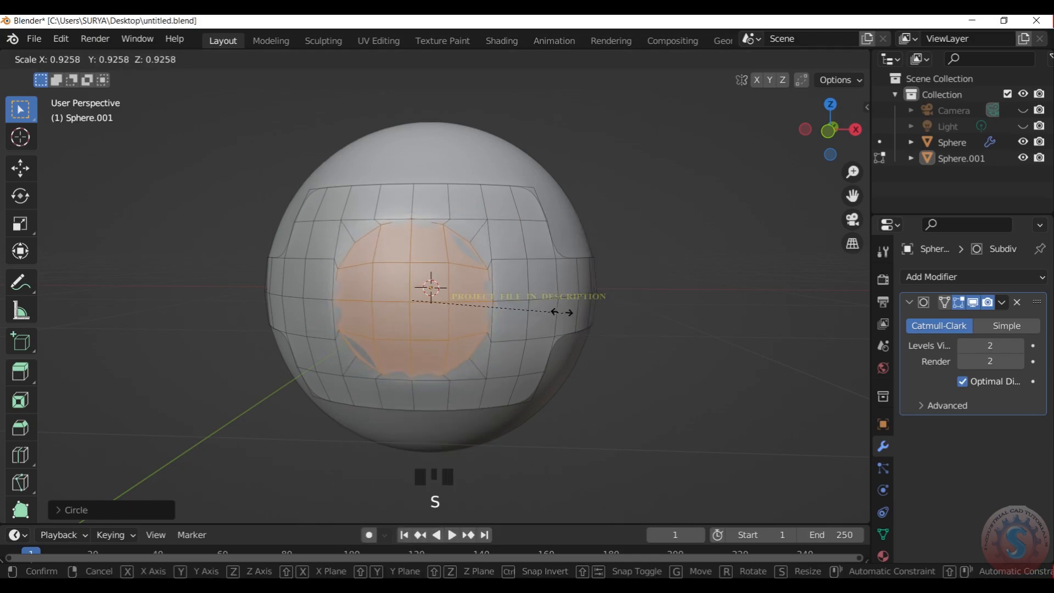
{"action": "key", "text": "ctrl+z"}
{"action": "key", "text": "ctrl+z"}
Step: Reshape the selected 4-by-4 face block into a circle with LoopTools and separate it into its own object
{"action": "right_click", "coordinate": [508, 218]}
{"action": "mouse_move", "coordinate": [510, 220]}
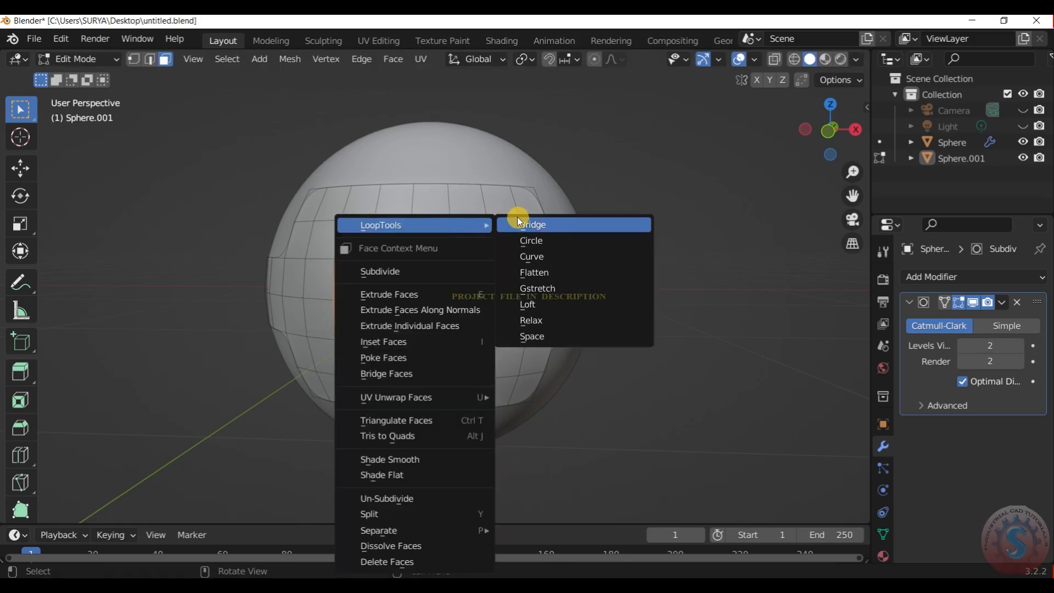
{"action": "left_click", "coordinate": [524, 236]}
{"action": "left_click_drag", "start_coordinate": [829, 130], "coordinate": [795, 158]}
{"action": "key", "text": "p"}
{"action": "left_click", "coordinate": [777, 172]}
Step: Put the separated circular piece in Edit Mode and select all of its faces
{"action": "left_click", "coordinate": [76, 60]}
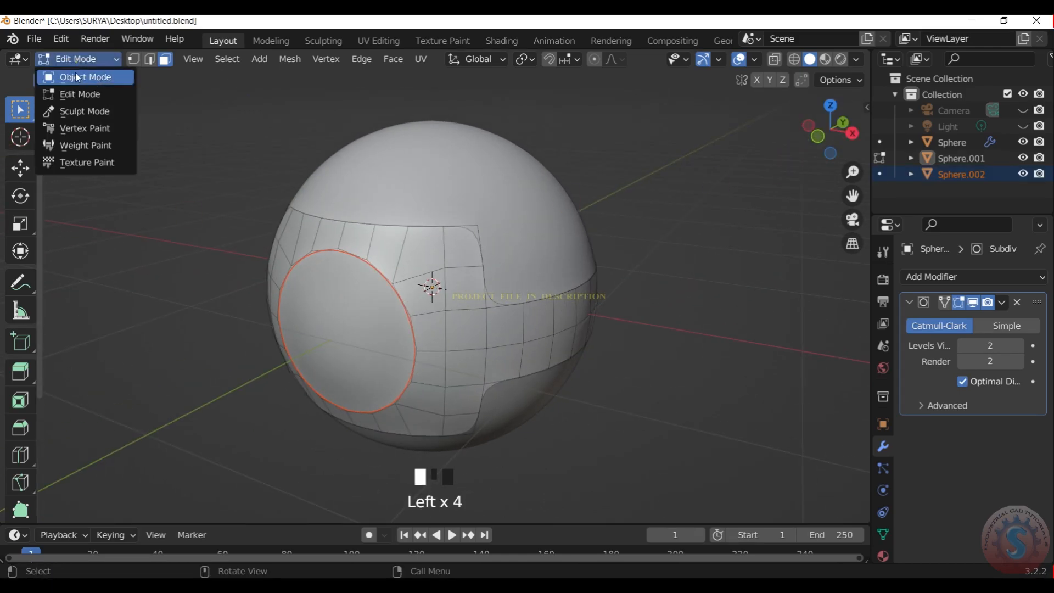
{"action": "left_click", "coordinate": [83, 79]}
{"action": "left_click", "coordinate": [346, 324]}
{"action": "left_click", "coordinate": [87, 59]}
{"action": "left_click", "coordinate": [87, 91]}
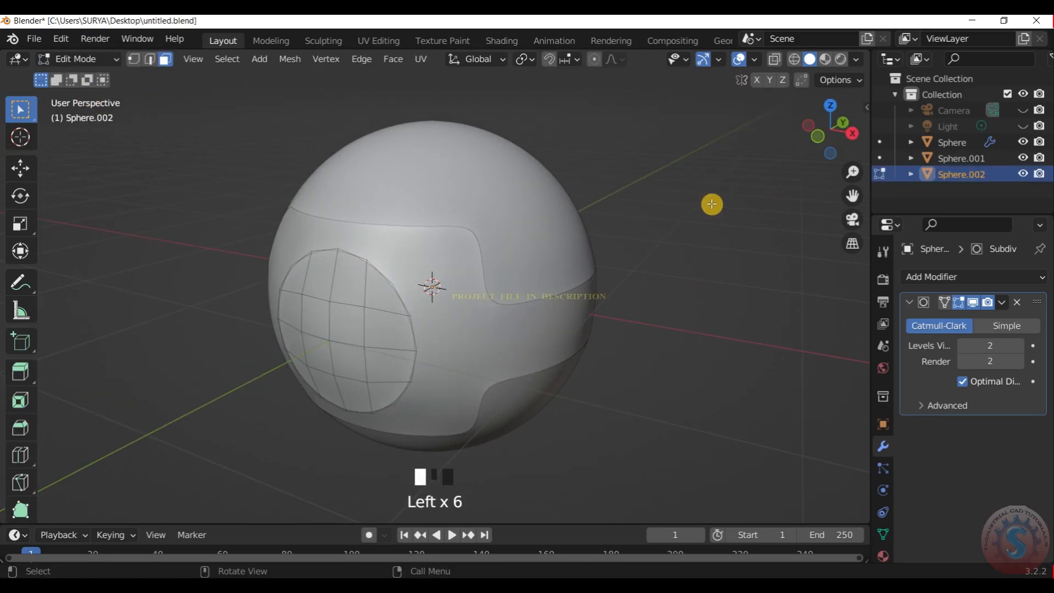
{"action": "left_click_drag", "start_coordinate": [824, 136], "coordinate": [867, 120]}
{"action": "left_click", "coordinate": [473, 329], "text": "shift"}
{"action": "left_click", "coordinate": [398, 325], "text": "shift"}
{"action": "left_click", "coordinate": [381, 355], "text": "shift"}
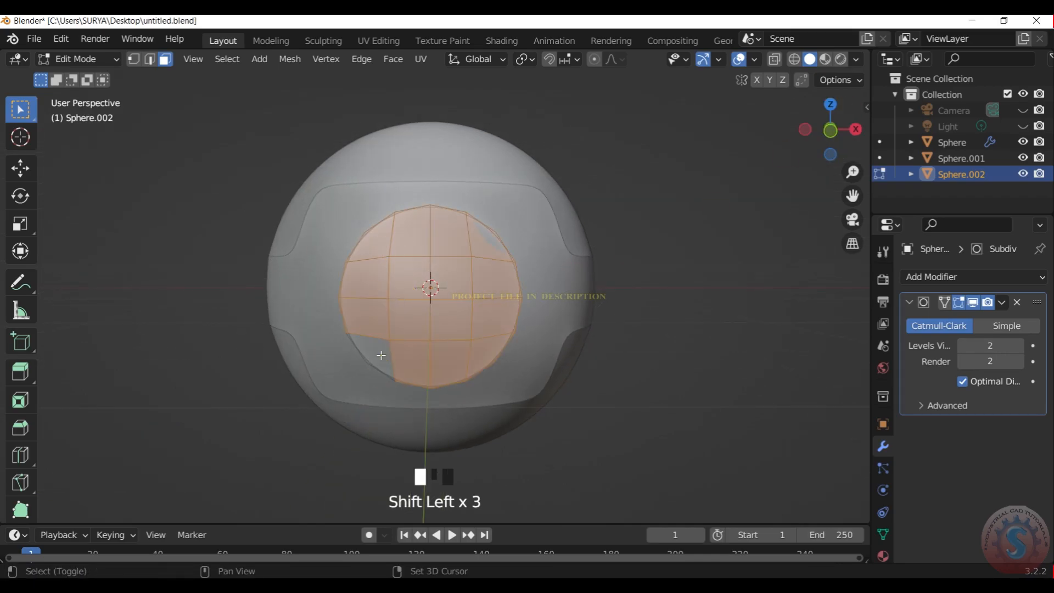
Step: Inset the circular faces to form a narrow rim, and extrude the inner faces slightly inward with a reduced scale
{"action": "key", "text": "i"}
{"action": "left_click", "coordinate": [535, 316]}
{"action": "key", "text": "e"}
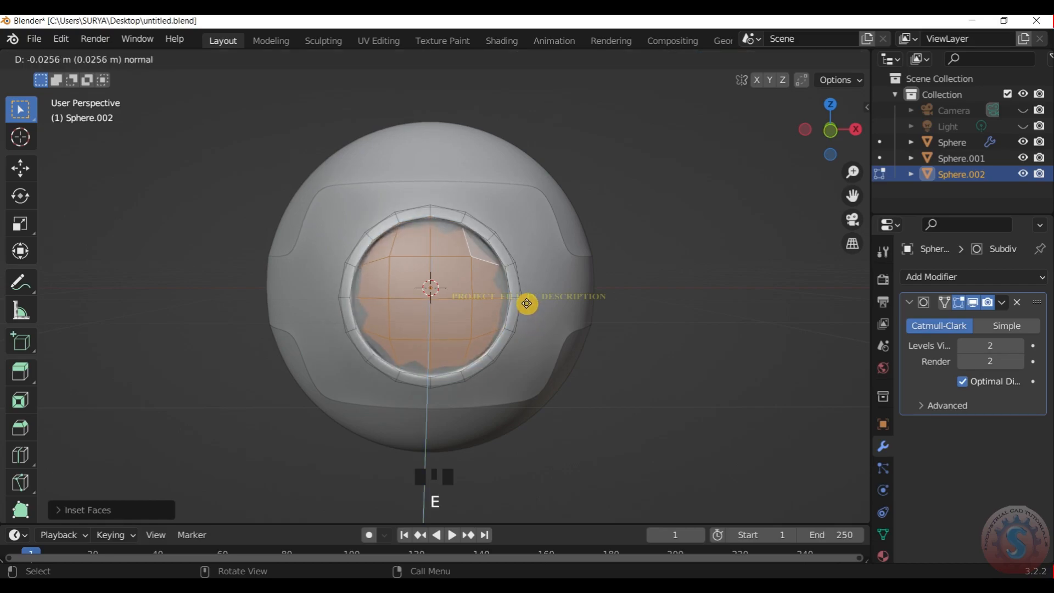
{"action": "left_click", "coordinate": [520, 297]}
{"action": "key", "text": "s"}
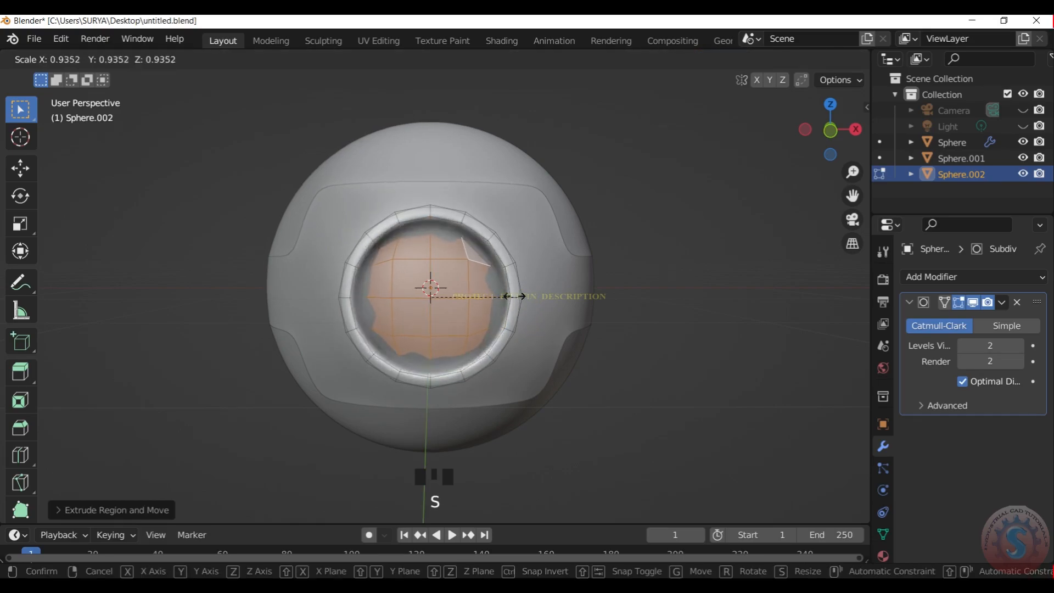
{"action": "left_click", "coordinate": [497, 294]}
Step: Try extruding the recessed inner faces further inward and deleting them, with the Subdivision modifier's viewport display off
{"action": "left_click", "coordinate": [976, 302]}
{"action": "scroll", "coordinate": [802, 116], "scroll_direction": "up", "scroll_amount": 1}
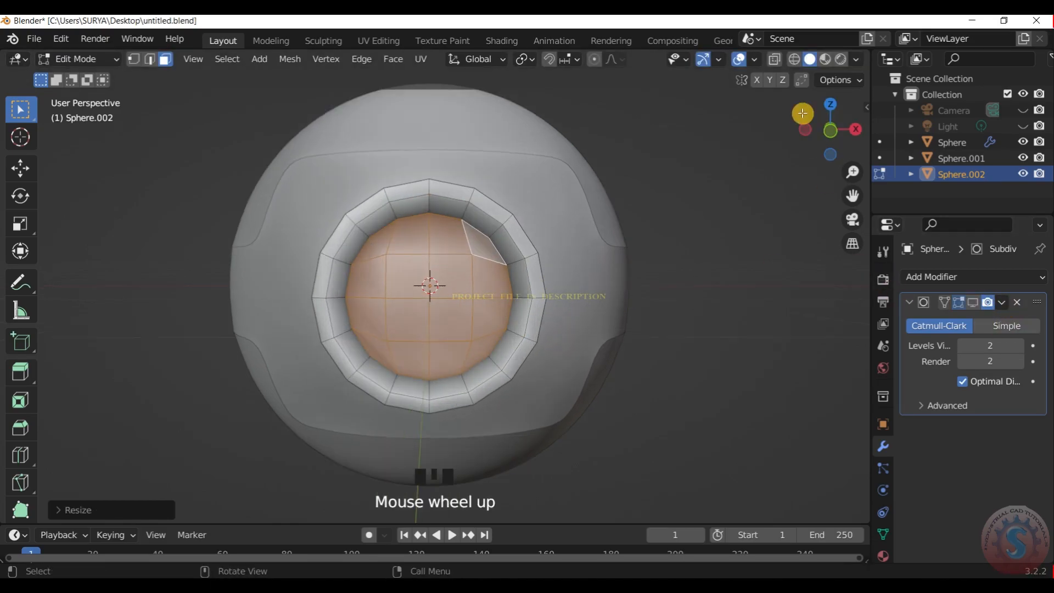
{"action": "left_click_drag", "start_coordinate": [819, 127], "coordinate": [641, 206]}
{"action": "key", "text": "i"}
{"action": "left_click", "coordinate": [536, 351]}
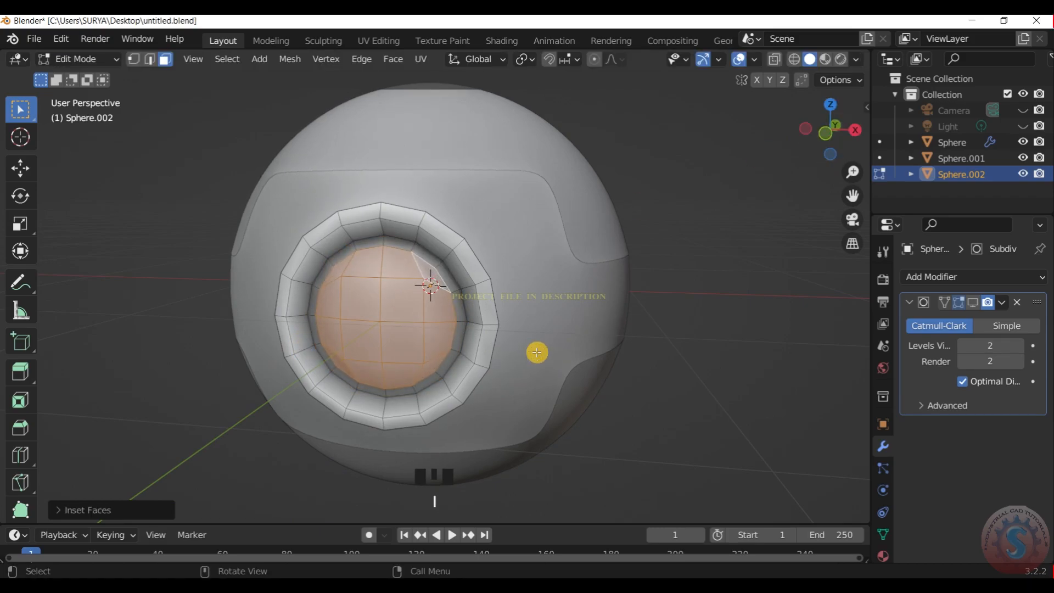
{"action": "key", "text": "e"}
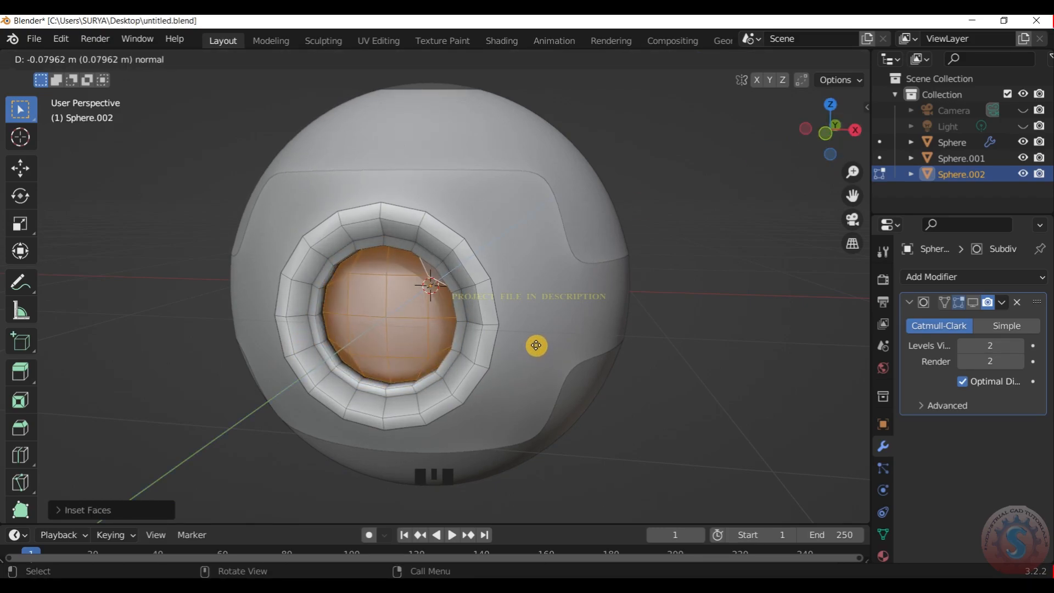
{"action": "left_click", "coordinate": [534, 348]}
{"action": "key", "text": "x"}
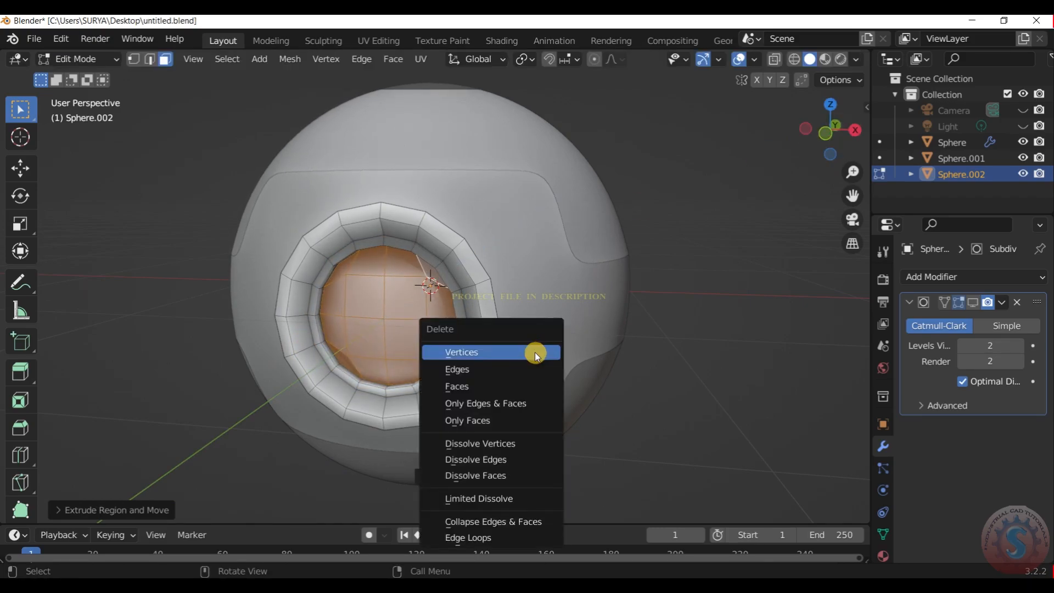
{"action": "left_click", "coordinate": [509, 390]}
Step: Check the opened ring in Object Mode with its subdivision displayed, and undo back to the recessed inner faces
{"action": "scroll", "coordinate": [855, 179], "scroll_direction": "down", "scroll_amount": 1}
{"action": "left_click_drag", "start_coordinate": [832, 132], "coordinate": [813, 132]}
{"action": "left_click", "coordinate": [77, 59]}
{"action": "left_click", "coordinate": [82, 77]}
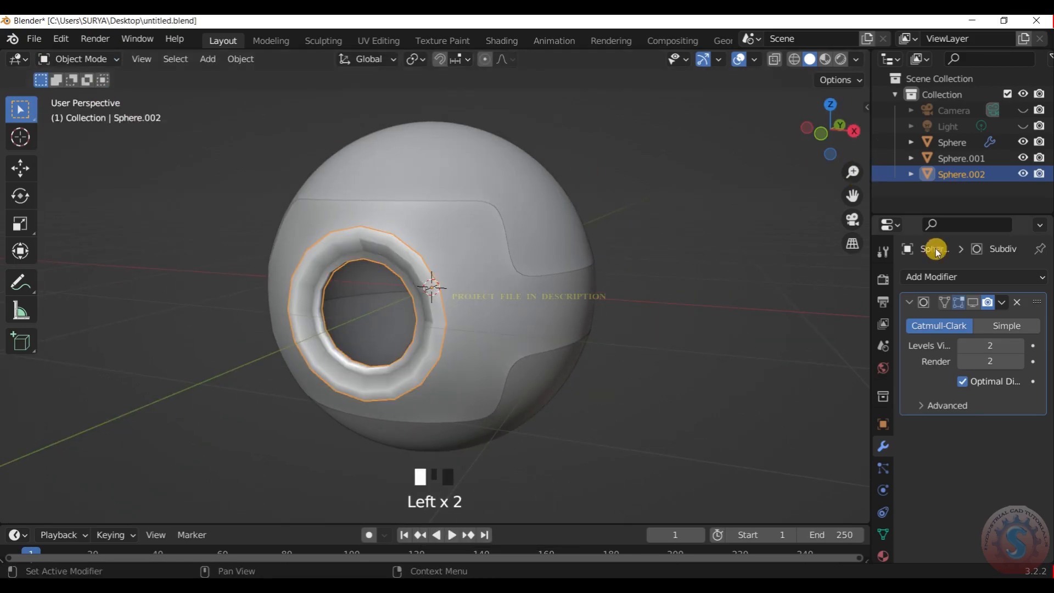
{"action": "left_click", "coordinate": [972, 302]}
{"action": "left_click", "coordinate": [752, 127]}
{"action": "scroll", "coordinate": [826, 130], "scroll_direction": "down", "scroll_amount": 2}
{"action": "left_click_drag", "start_coordinate": [825, 129], "coordinate": [829, 126]}
{"action": "scroll", "coordinate": [824, 137], "scroll_direction": "up", "scroll_amount": 4}
{"action": "key", "text": "ctrl+z"}
{"action": "key", "text": "ctrl+z"}
{"action": "key", "text": "ctrl+z"}
{"action": "key", "text": "ctrl+z"}
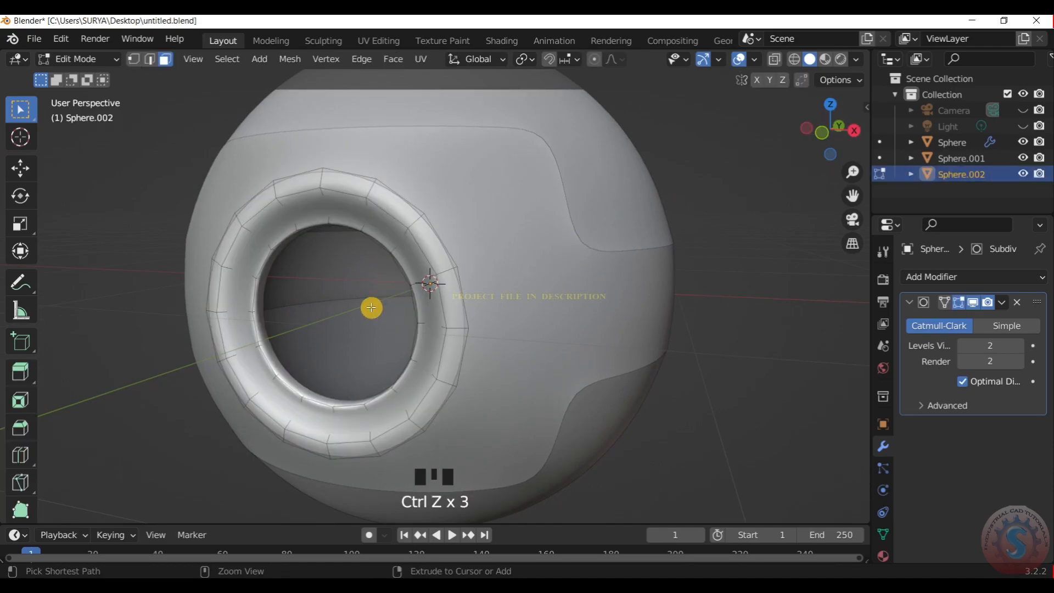
Step: Try extruding the ring's inner faces slightly inward and separating them into another object
{"action": "scroll", "coordinate": [371, 307], "scroll_direction": "up", "scroll_amount": 1}
{"action": "key", "text": "e"}
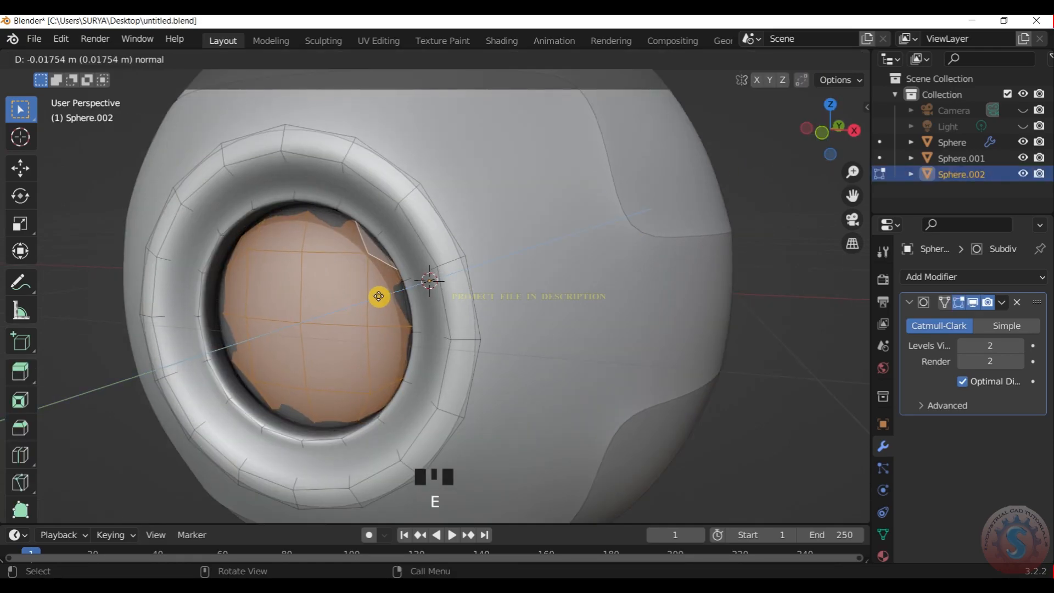
{"action": "left_click", "coordinate": [377, 296]}
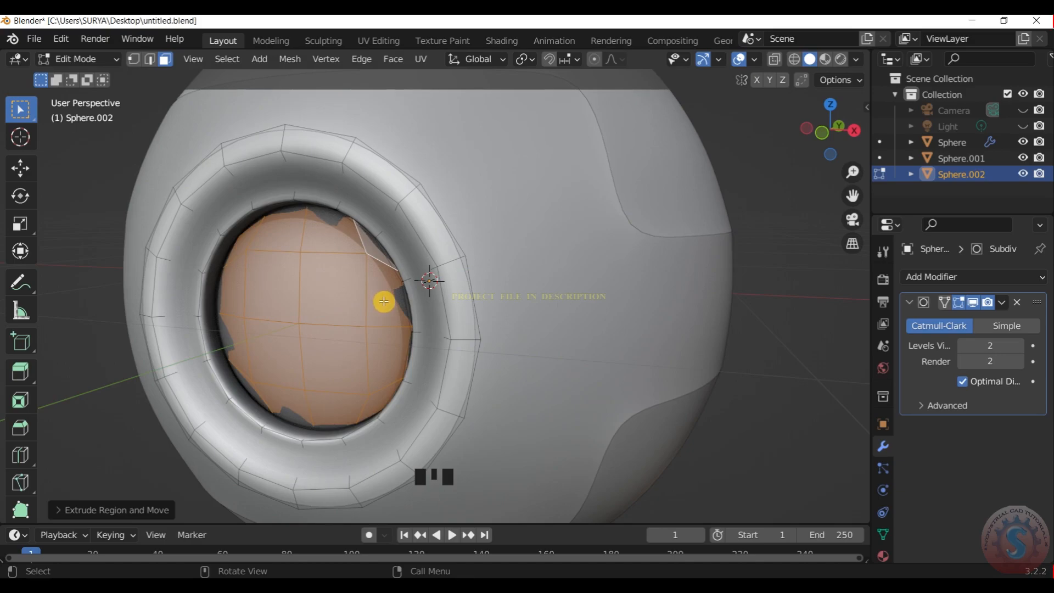
{"action": "key", "text": "p"}
{"action": "left_click", "coordinate": [384, 302]}
{"action": "scroll", "coordinate": [384, 302], "scroll_direction": "down", "scroll_amount": 2}
{"action": "left_click", "coordinate": [740, 239]}
{"action": "scroll", "coordinate": [741, 239], "scroll_direction": "down", "scroll_amount": 2}
{"action": "left_click", "coordinate": [746, 190]}
{"action": "scroll", "coordinate": [746, 190], "scroll_direction": "up", "scroll_amount": 2}
{"action": "left_click_drag", "start_coordinate": [822, 139], "coordinate": [799, 160]}
Step: Undo the separation and extrusion of the ring's inner faces
{"action": "key", "text": "ctrl+z"}
{"action": "key", "text": "ctrl+z"}
{"action": "key", "text": "ctrl+z"}
{"action": "key", "text": "ctrl+z"}
{"action": "key", "text": "ctrl+z"}
{"action": "key", "text": "ctrl+z"}
{"action": "key", "text": "ctrl+z"}
{"action": "key", "text": "ctrl+z"}
Step: Extrude the ring's selected inner faces inward and delete them to leave an open hole
{"action": "scroll", "coordinate": [377, 314], "scroll_direction": "up", "scroll_amount": 1}
{"action": "scroll", "coordinate": [383, 322], "scroll_direction": "up", "scroll_amount": 1}
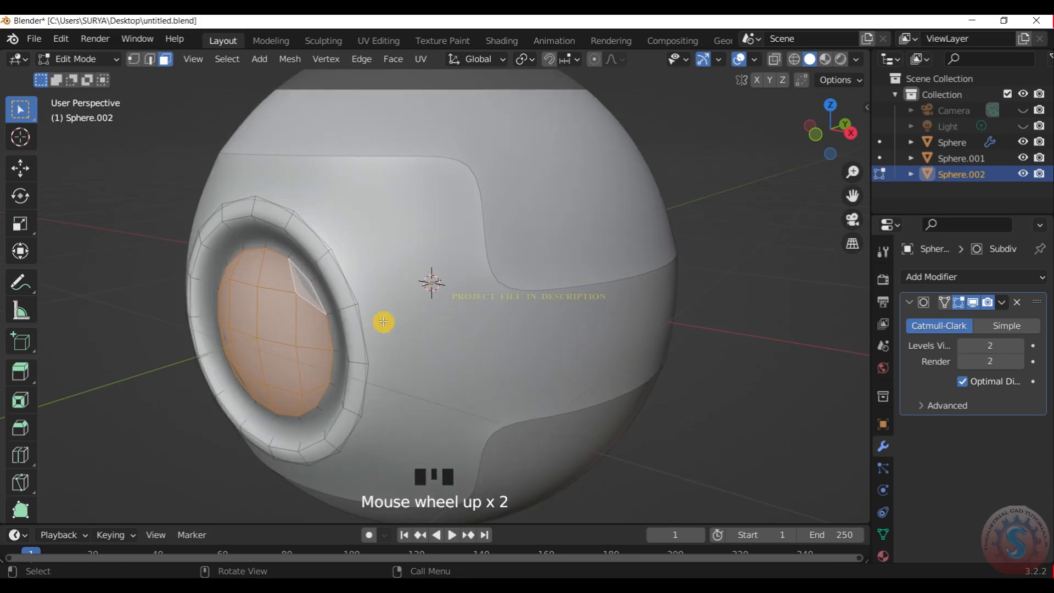
{"action": "key", "text": "e"}
{"action": "left_click", "coordinate": [389, 319]}
{"action": "key", "text": "x"}
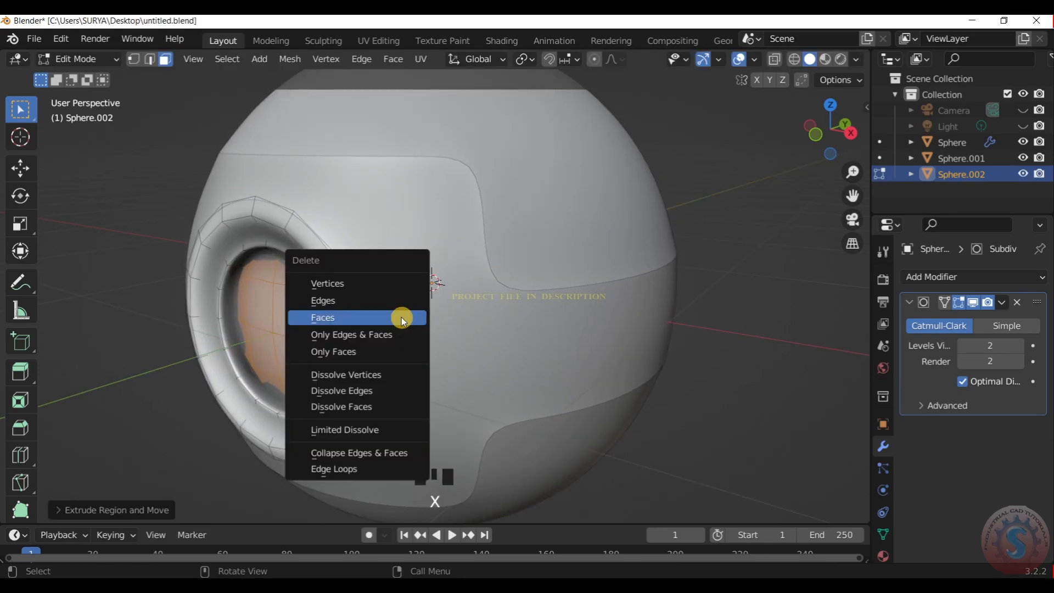
{"action": "left_click", "coordinate": [402, 315]}
Step: Return to Object Mode with nothing selected and save the Blender file
{"action": "left_click", "coordinate": [77, 57]}
{"action": "left_click", "coordinate": [76, 75]}
{"action": "left_click", "coordinate": [690, 198]}
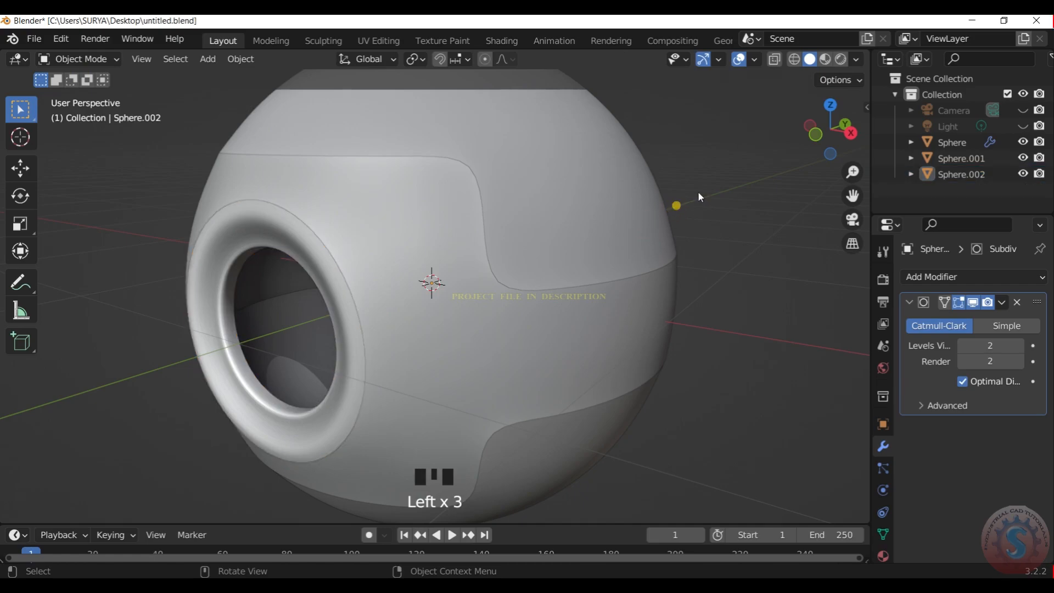
{"action": "scroll", "coordinate": [680, 219], "scroll_direction": "down", "scroll_amount": 3}
{"action": "scroll", "coordinate": [677, 225], "scroll_direction": "up", "scroll_amount": 1}
{"action": "key", "text": "ctrl+s"}
Step: Put the ring in Edit Mode and add two centred loop cuts, one on its inner slope and one on its rim
{"action": "left_click", "coordinate": [78, 59]}
{"action": "left_click", "coordinate": [78, 76]}
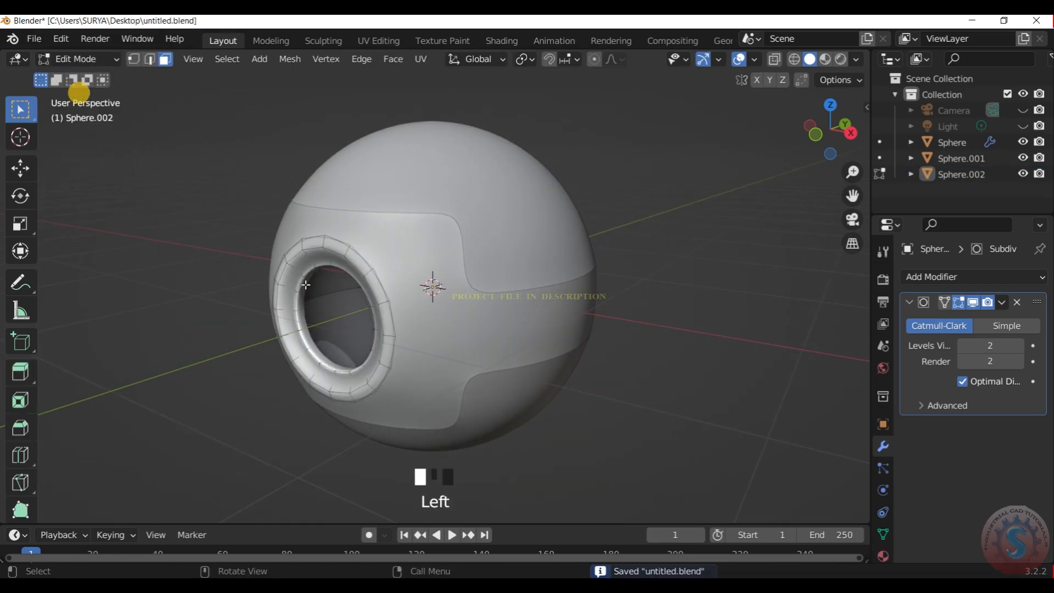
{"action": "scroll", "coordinate": [252, 255], "scroll_direction": "up", "scroll_amount": 2}
{"action": "key", "text": "ctrl+r"}
{"action": "left_click", "coordinate": [233, 237]}
{"action": "right_click", "coordinate": [233, 237]}
{"action": "key", "text": "ctrl+r"}
{"action": "left_click", "coordinate": [257, 206]}
{"action": "right_click", "coordinate": [258, 206]}
Step: Turn off the Subdivision modifier's viewport display and add a centred loop cut on the ring's inner wall beside the hole
{"action": "left_click", "coordinate": [776, 187]}
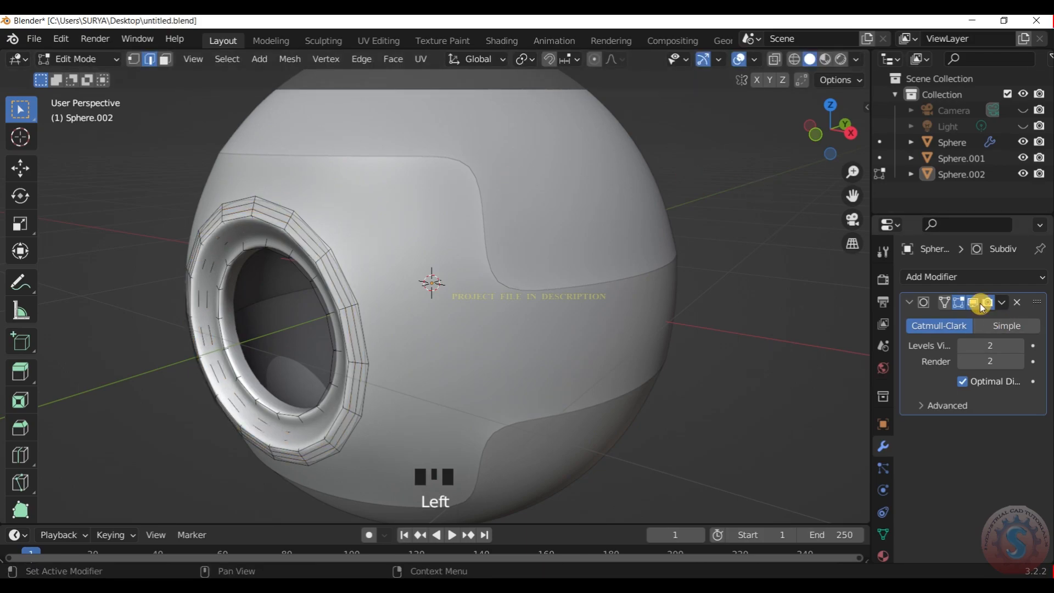
{"action": "left_click", "coordinate": [974, 303]}
{"action": "scroll", "coordinate": [294, 267], "scroll_direction": "up", "scroll_amount": 2}
{"action": "left_click_drag", "start_coordinate": [831, 132], "coordinate": [807, 132]}
{"action": "key", "text": "ctrl+r"}
{"action": "left_click", "coordinate": [94, 270]}
{"action": "right_click", "coordinate": [94, 271]}
{"action": "left_click_drag", "start_coordinate": [849, 204], "coordinate": [998, 195]}
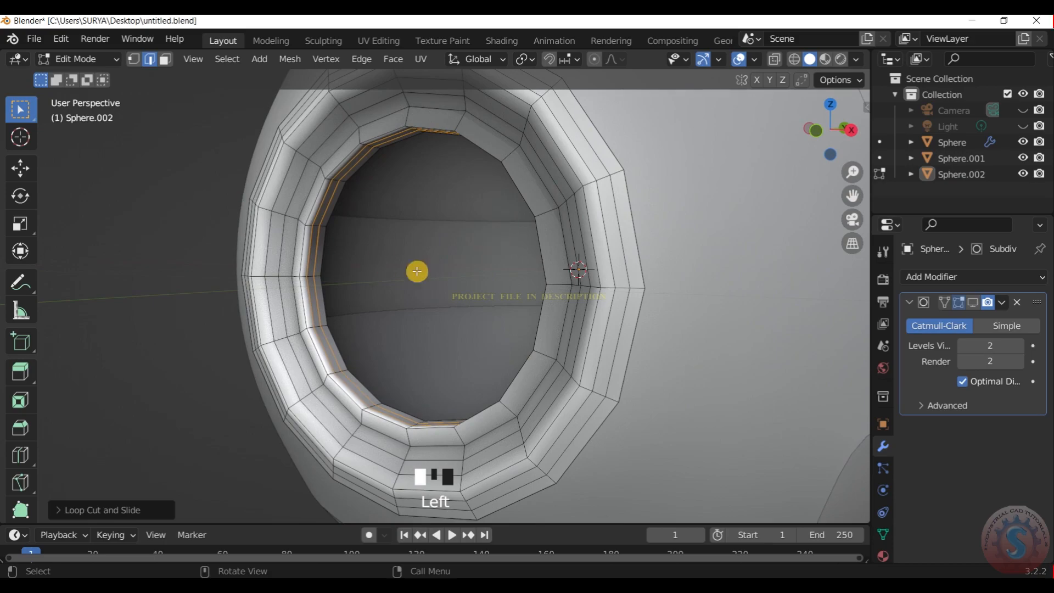
Step: Turn the ring's subdivision display back on in Object Mode and save the Blender file
{"action": "left_click", "coordinate": [138, 216]}
{"action": "key", "text": "Tab"}
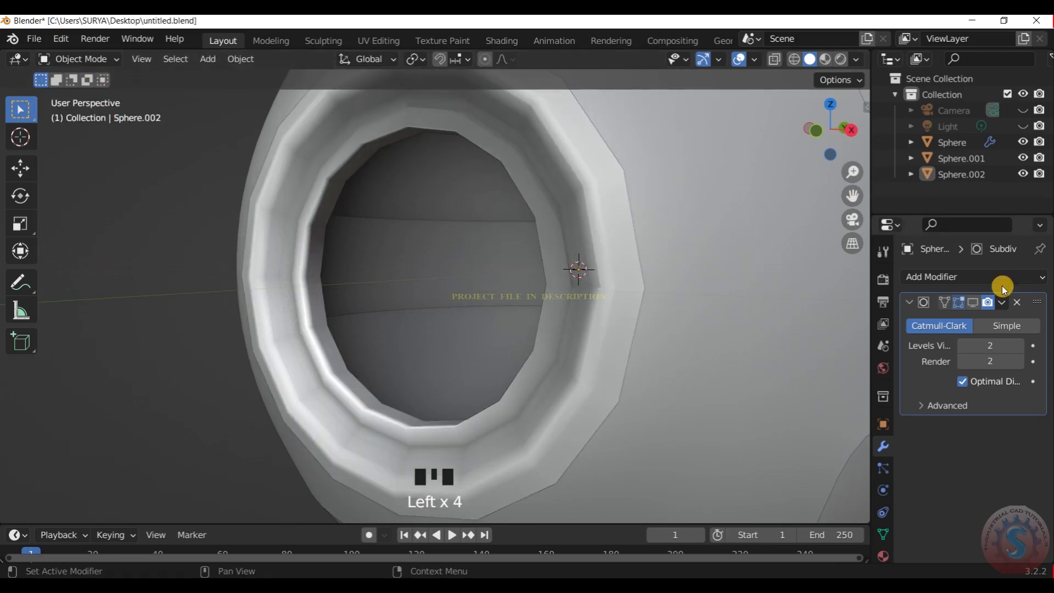
{"action": "left_click", "coordinate": [973, 302]}
{"action": "scroll", "coordinate": [269, 248], "scroll_direction": "down", "scroll_amount": 2}
{"action": "scroll", "coordinate": [494, 235], "scroll_direction": "down", "scroll_amount": 3}
{"action": "left_click", "coordinate": [829, 129]}
{"action": "left_click_drag", "start_coordinate": [830, 130], "coordinate": [626, 190]}
{"action": "key", "text": "ctrl+s"}
{"action": "scroll", "coordinate": [719, 232], "scroll_direction": "down", "scroll_amount": 2}
{"action": "scroll", "coordinate": [789, 165], "scroll_direction": "up", "scroll_amount": 3}
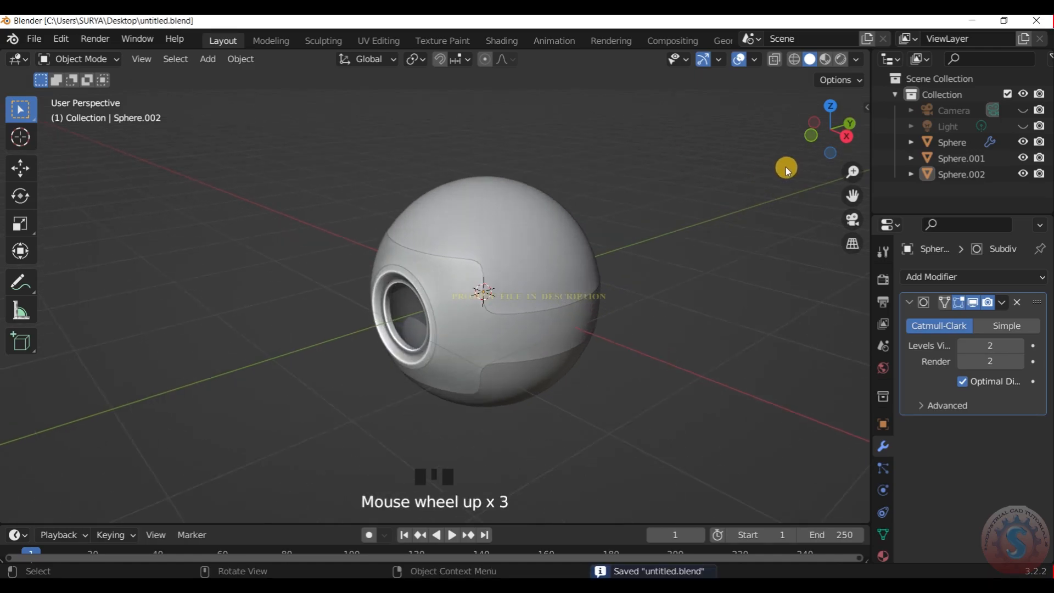
Step: Hide the outer shell, the ring and the front panel one at a time to examine the pieces, restoring each one
{"action": "scroll", "coordinate": [789, 164], "scroll_direction": "up", "scroll_amount": 1}
{"action": "left_click_drag", "start_coordinate": [836, 130], "coordinate": [878, 127]}
{"action": "left_click", "coordinate": [516, 252]}
{"action": "key", "text": "h"}
{"action": "key", "text": "ctrl+z"}
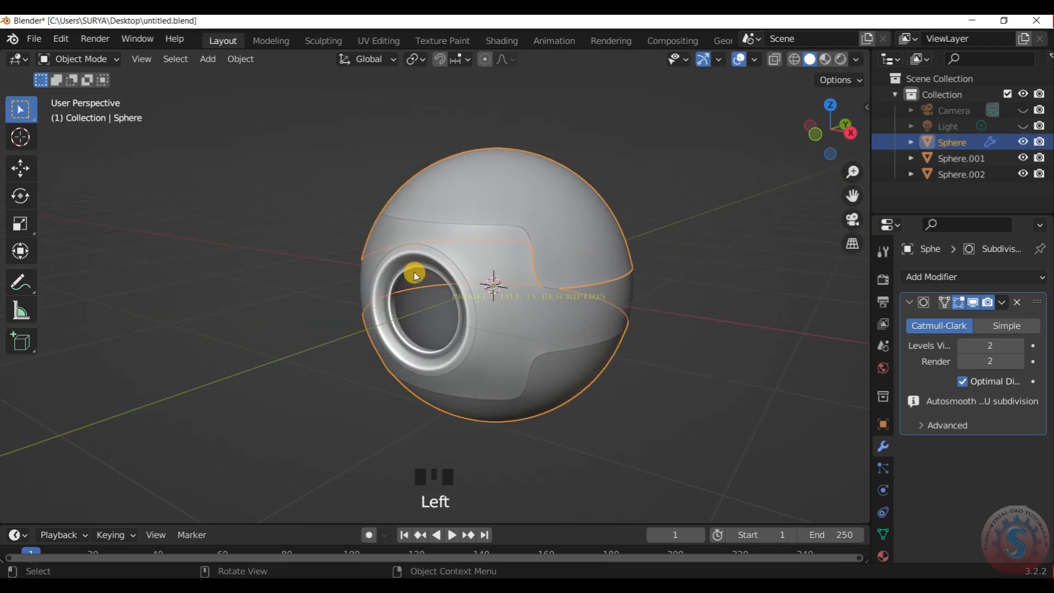
{"action": "left_click", "coordinate": [417, 269]}
{"action": "key", "text": "h"}
{"action": "key", "text": "ctrl+z"}
{"action": "left_click", "coordinate": [529, 298]}
{"action": "key", "text": "h"}
{"action": "key", "text": "ctrl+z"}
Step: Hide the front panel and band object
{"action": "scroll", "coordinate": [631, 218], "scroll_direction": "up", "scroll_amount": 2}
{"action": "left_click", "coordinate": [635, 217]}
{"action": "key", "text": "h"}
Step: Hide the outer shell to examine the ring on its own, and restore the shell
{"action": "left_click", "coordinate": [630, 180]}
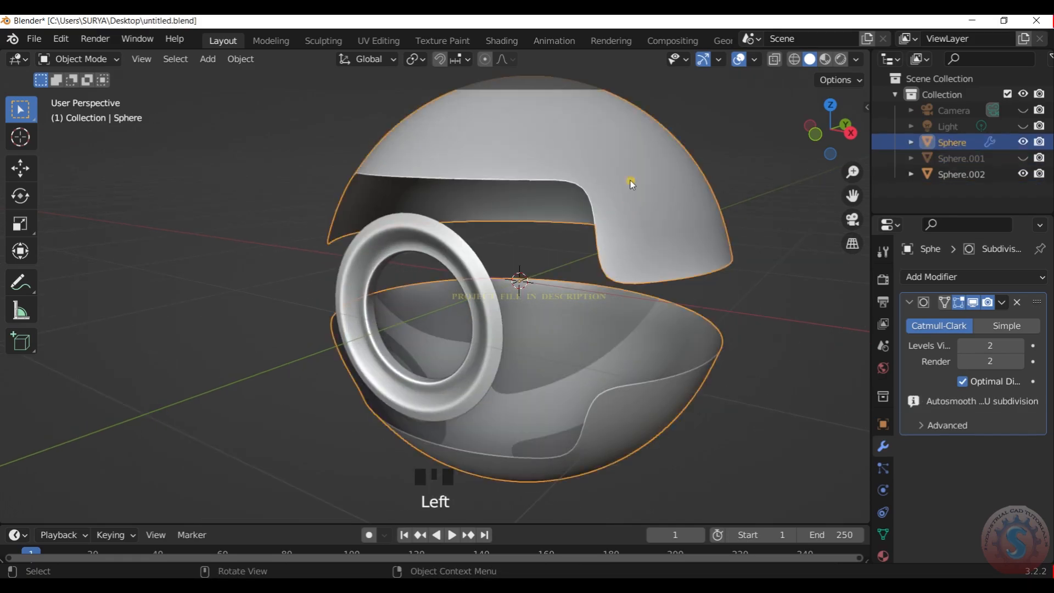
{"action": "key", "text": "h"}
{"action": "scroll", "coordinate": [648, 182], "scroll_direction": "up", "scroll_amount": 1}
{"action": "mouse_move", "coordinate": [826, 119]}
{"action": "left_mouse_down"}
{"action": "mouse_move", "coordinate": [713, 126]}
{"action": "mouse_move", "coordinate": [818, 129]}
{"action": "left_mouse_up"}
{"action": "key", "text": "ctrl+z"}
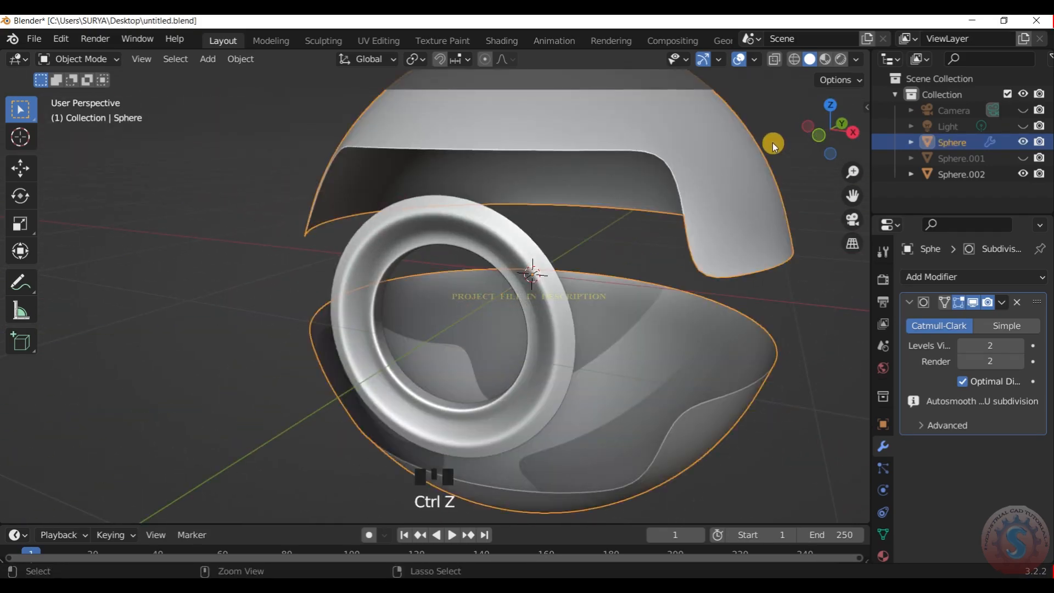
Step: Undo the hiding of the front panel and band object, clear the selection and save the Blender file
{"action": "key", "text": "ctrl+z"}
{"action": "key", "text": "ctrl+z"}
{"action": "scroll", "coordinate": [763, 146], "scroll_direction": "down", "scroll_amount": 4}
{"action": "left_click", "coordinate": [767, 145]}
{"action": "key", "text": "ctrl+s"}
Step: In Edit Mode, box-select the block of faces around the centre of the band's side in the right orthographic view
{"action": "left_click", "coordinate": [80, 58]}
{"action": "left_click", "coordinate": [78, 94]}
{"action": "scroll", "coordinate": [501, 203], "scroll_direction": "down", "scroll_amount": 1}
{"action": "scroll", "coordinate": [826, 132], "scroll_direction": "up", "scroll_amount": 1}
{"action": "left_click_drag", "start_coordinate": [826, 132], "coordinate": [801, 124]}
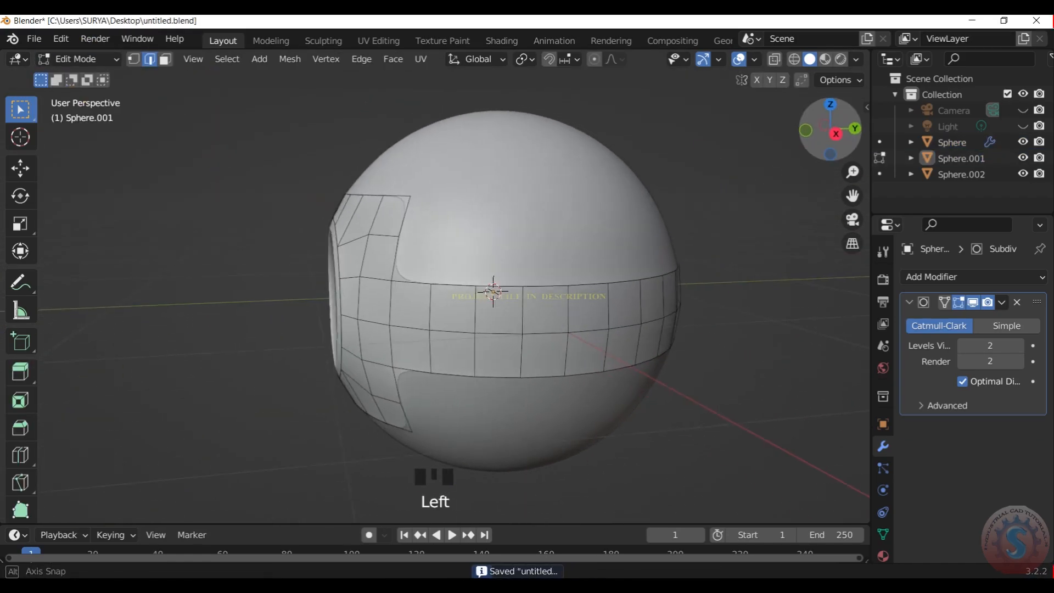
{"action": "key", "text": "KP_7"}
{"action": "key", "text": "KP_3"}
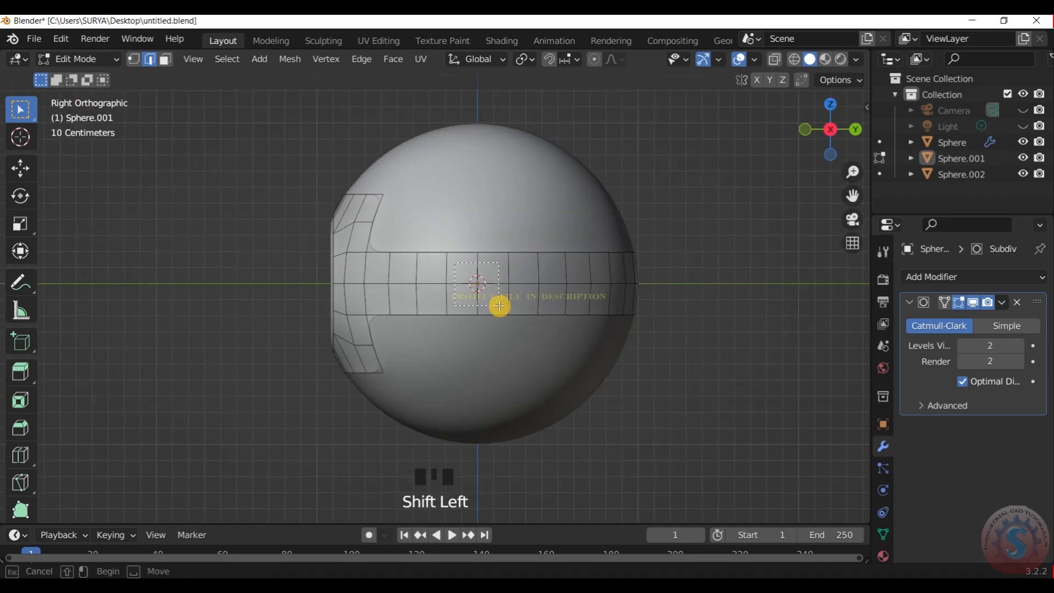
{"action": "left_click_drag", "start_coordinate": [481, 286], "coordinate": [495, 309], "text": "shift"}
{"action": "scroll", "coordinate": [739, 148], "scroll_direction": "down", "scroll_amount": 1}
{"action": "left_click_drag", "start_coordinate": [821, 132], "coordinate": [851, 143]}
{"action": "scroll", "coordinate": [758, 306], "scroll_direction": "up", "scroll_amount": 1}
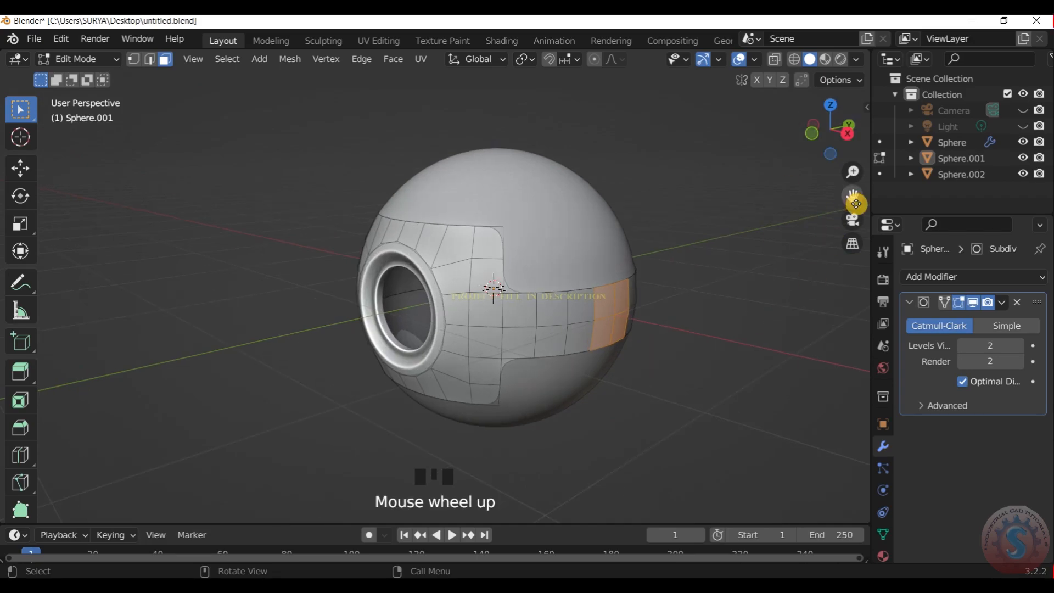
Step: Try to extrude the selected band faces straight outward without an inset, and undo it
{"action": "left_click_drag", "start_coordinate": [852, 196], "coordinate": [353, 364]}
{"action": "scroll", "coordinate": [379, 356], "scroll_direction": "up", "scroll_amount": 1}
{"action": "key", "text": "e"}
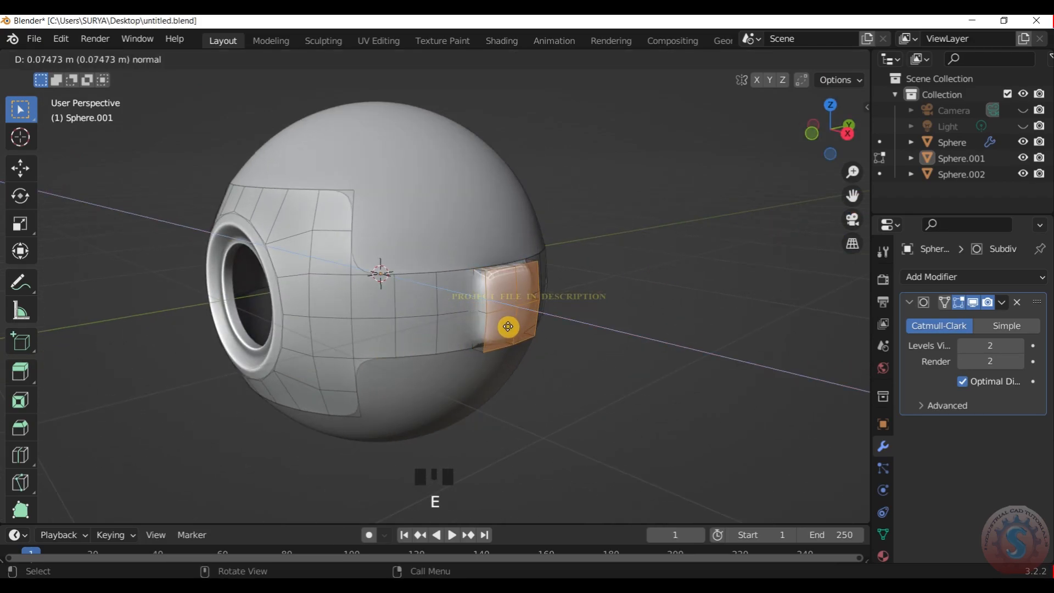
{"action": "left_click", "coordinate": [510, 317]}
{"action": "scroll", "coordinate": [509, 316], "scroll_direction": "up", "scroll_amount": 2}
{"action": "scroll", "coordinate": [596, 285], "scroll_direction": "up", "scroll_amount": 1}
{"action": "scroll", "coordinate": [601, 287], "scroll_direction": "down", "scroll_amount": 1}
{"action": "key", "text": "ctrl+z"}
Step: Inset the selected side faces of the band by about 0.022 m
{"action": "key", "text": "i"}
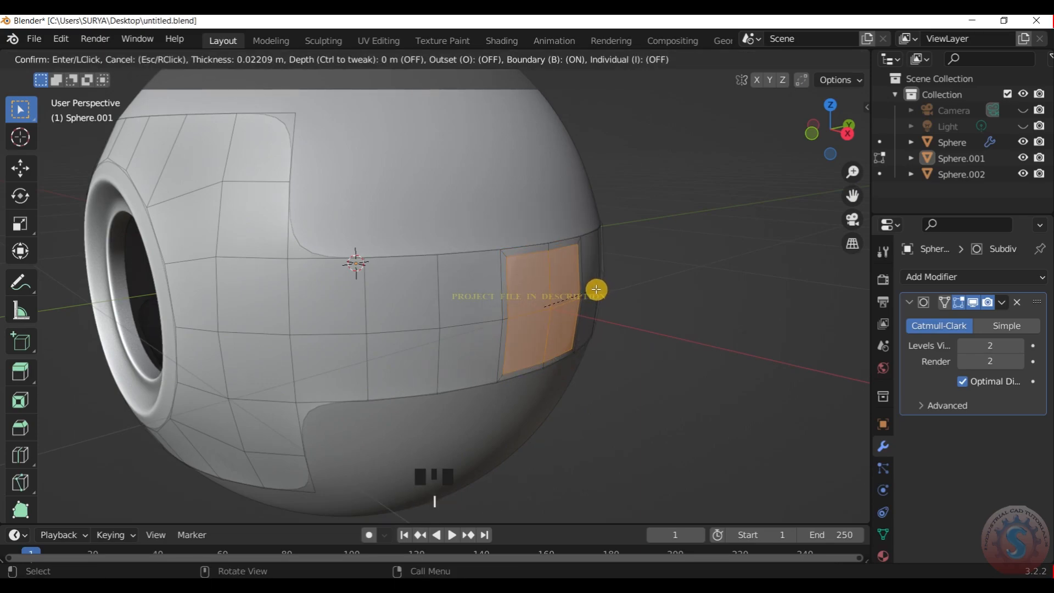
{"action": "left_click", "coordinate": [595, 291]}
Step: Try to extrude the inset faces outward about 0.08 m and inset them again, and undo the extrusion
{"action": "key", "text": "e"}
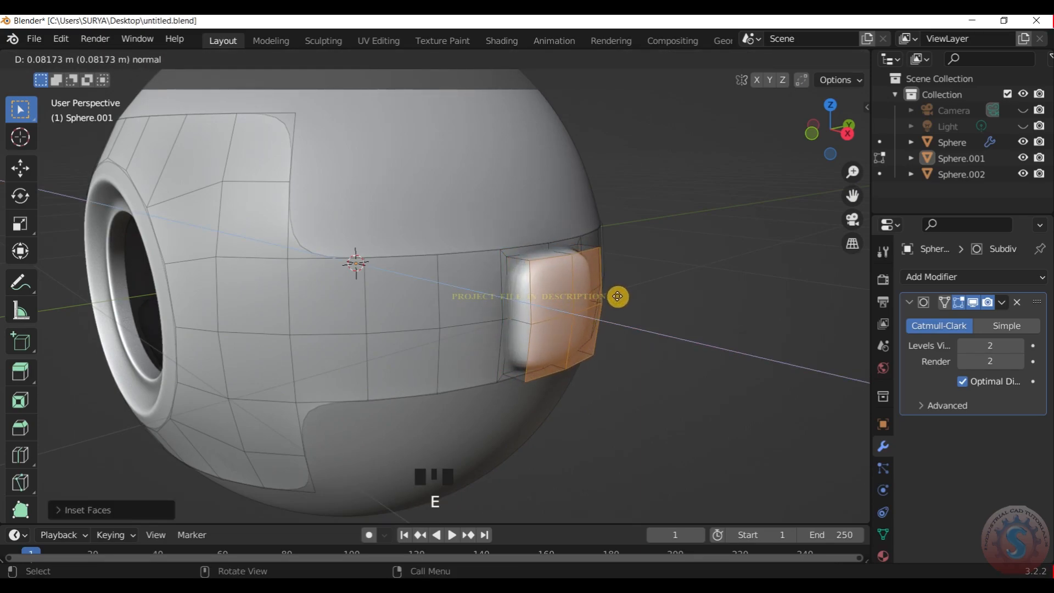
{"action": "left_click", "coordinate": [616, 296]}
{"action": "key", "text": "i"}
{"action": "right_click", "coordinate": [614, 295]}
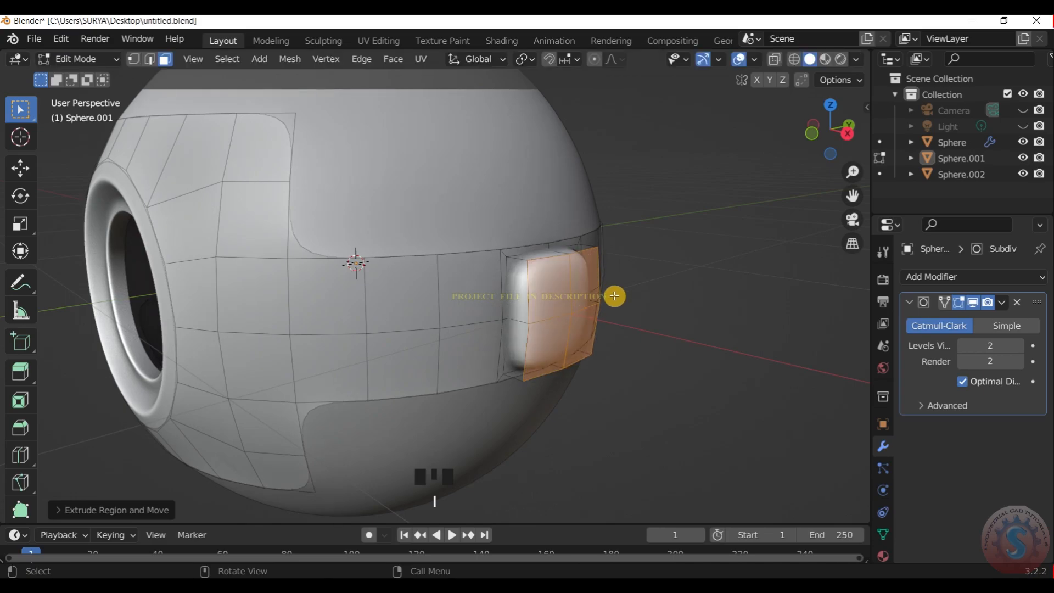
{"action": "key", "text": "i"}
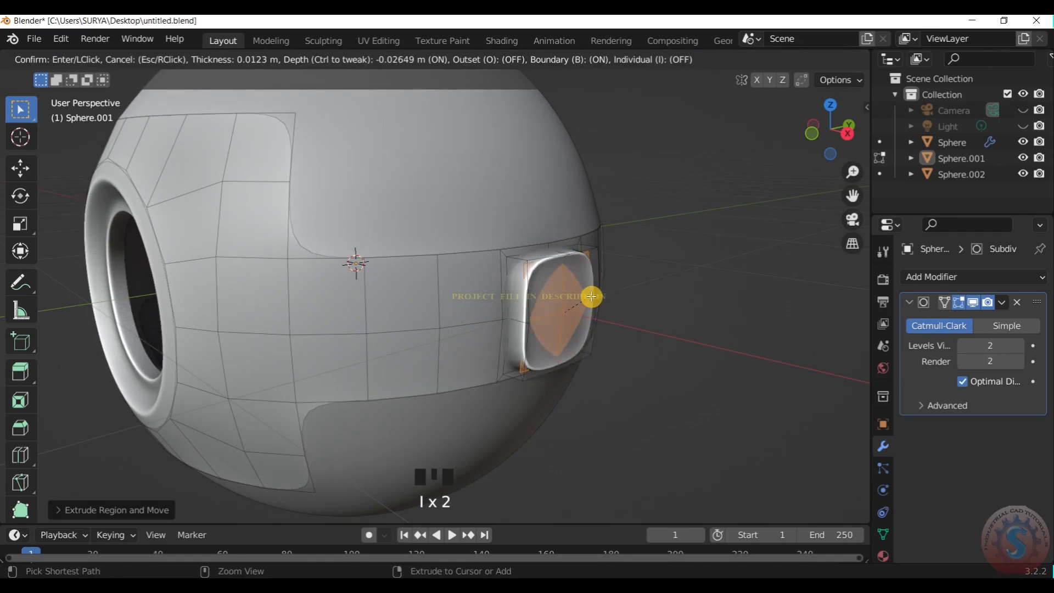
{"action": "right_click", "coordinate": [607, 303]}
{"action": "key", "text": "ctrl+z"}
Step: Extrude the inset faces outward about 0.064 m as a square mount and inset its outer face about 0.034 m
{"action": "key", "text": "e"}
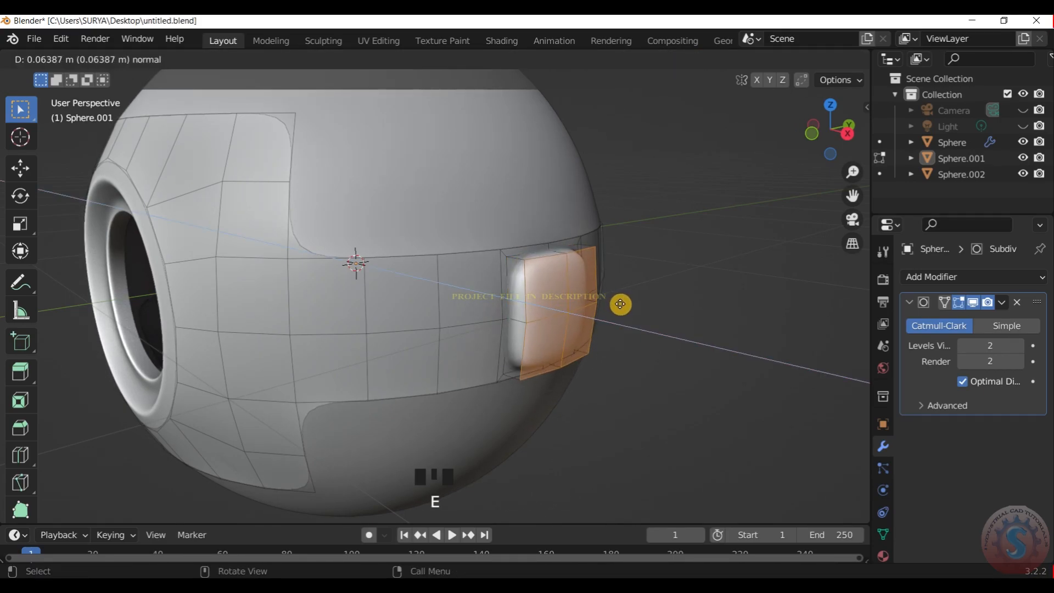
{"action": "left_click", "coordinate": [621, 304]}
{"action": "key", "text": "i"}
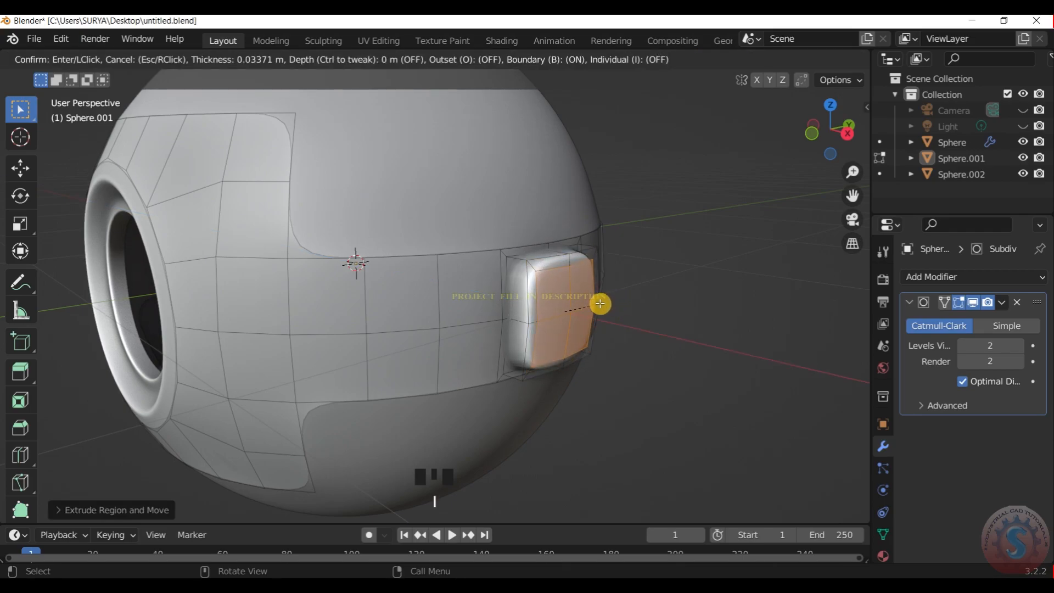
{"action": "left_click", "coordinate": [600, 299]}
Step: Reshape the mount's inset outer faces into a circle with the Circle operation
{"action": "right_click", "coordinate": [571, 222]}
{"action": "mouse_move", "coordinate": [570, 222]}
{"action": "left_click", "coordinate": [624, 238]}
Step: Try to scale the circular face to about 0.46 and extrude it, and undo both operations
{"action": "key", "text": "s"}
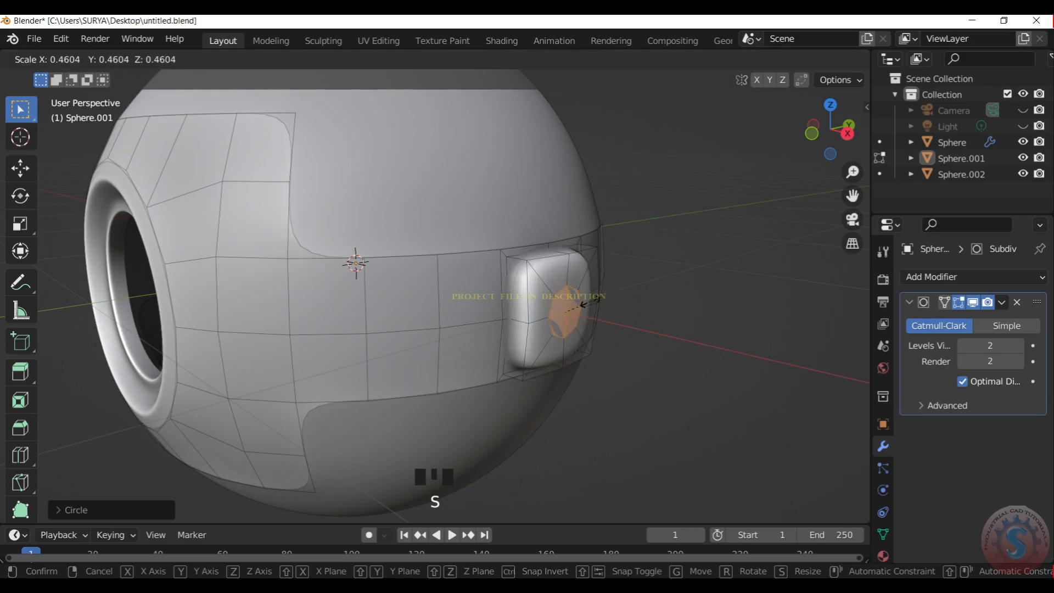
{"action": "left_click", "coordinate": [594, 301]}
{"action": "key", "text": "e"}
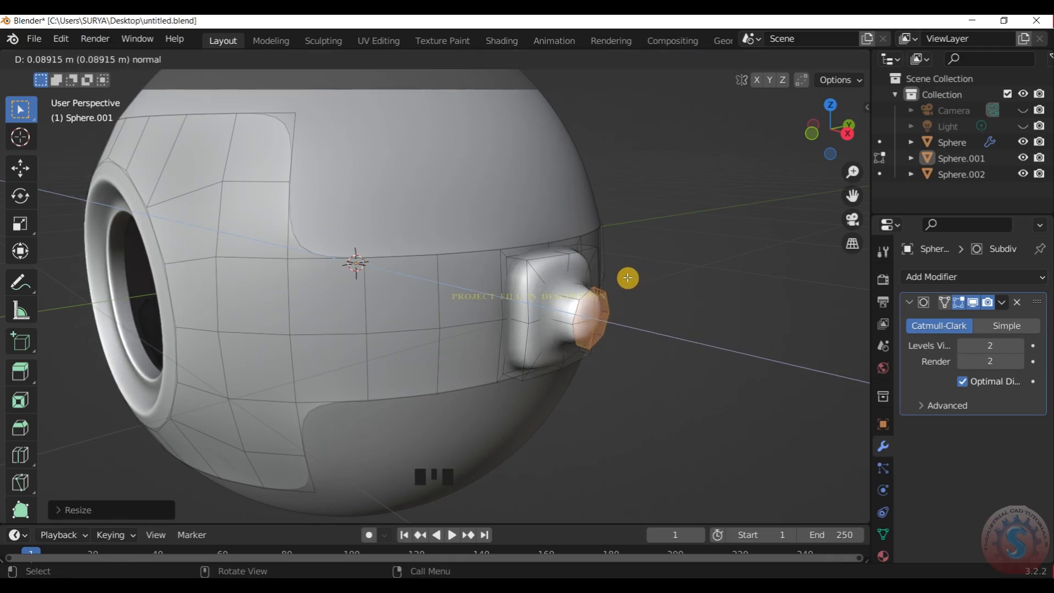
{"action": "right_click", "coordinate": [615, 283]}
{"action": "key", "text": "ctrl+z"}
{"action": "key", "text": "ctrl+z"}
Step: Scale the circular face to about 0.66 and extrude it outward about 0.088 m as a cylinder
{"action": "key", "text": "s"}
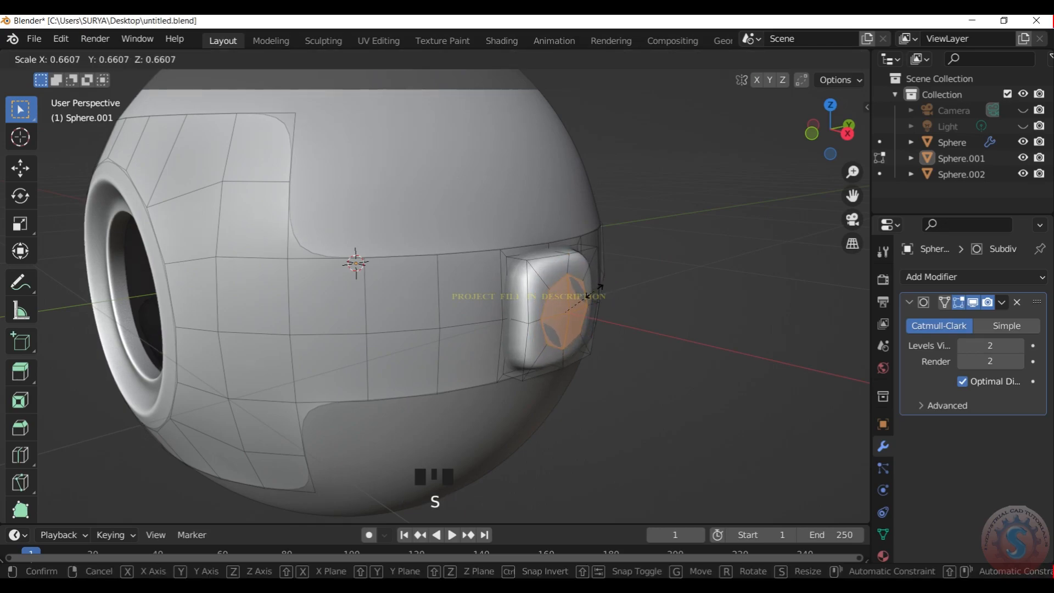
{"action": "left_click", "coordinate": [594, 291]}
{"action": "key", "text": "e"}
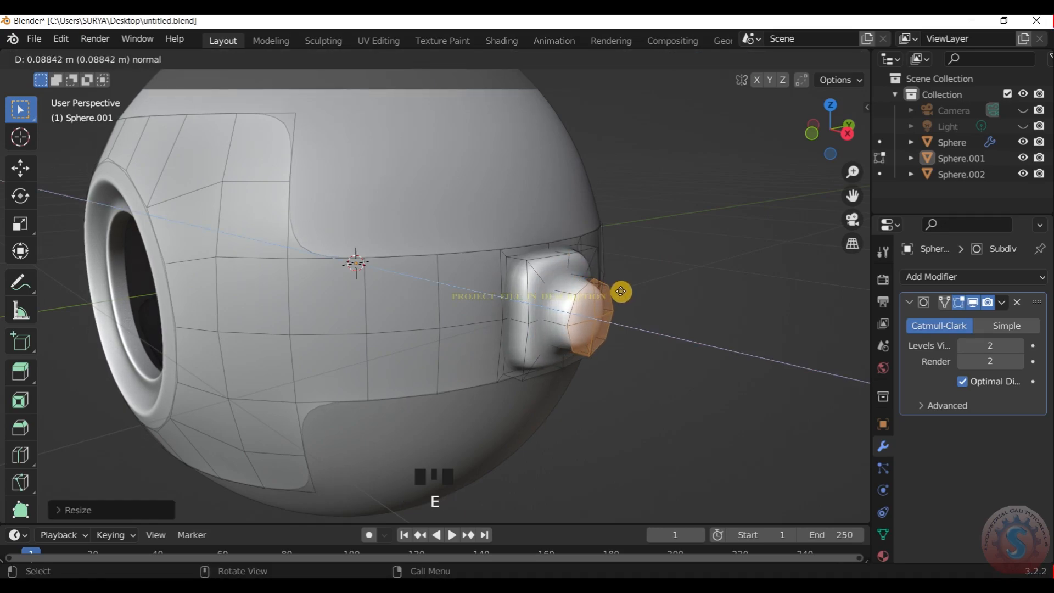
{"action": "right_click", "coordinate": [620, 290]}
Step: Inset the cylinder's end face and extrude it inward about 0.074 m to form a hole, and return to Object Mode
{"action": "key", "text": "i"}
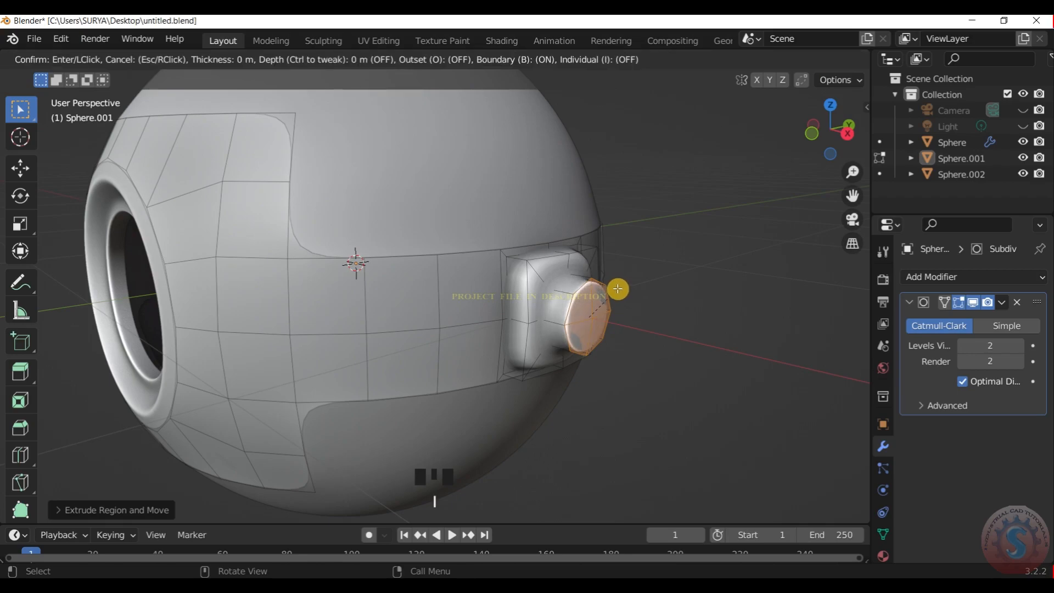
{"action": "left_click", "coordinate": [607, 301]}
{"action": "key", "text": "e"}
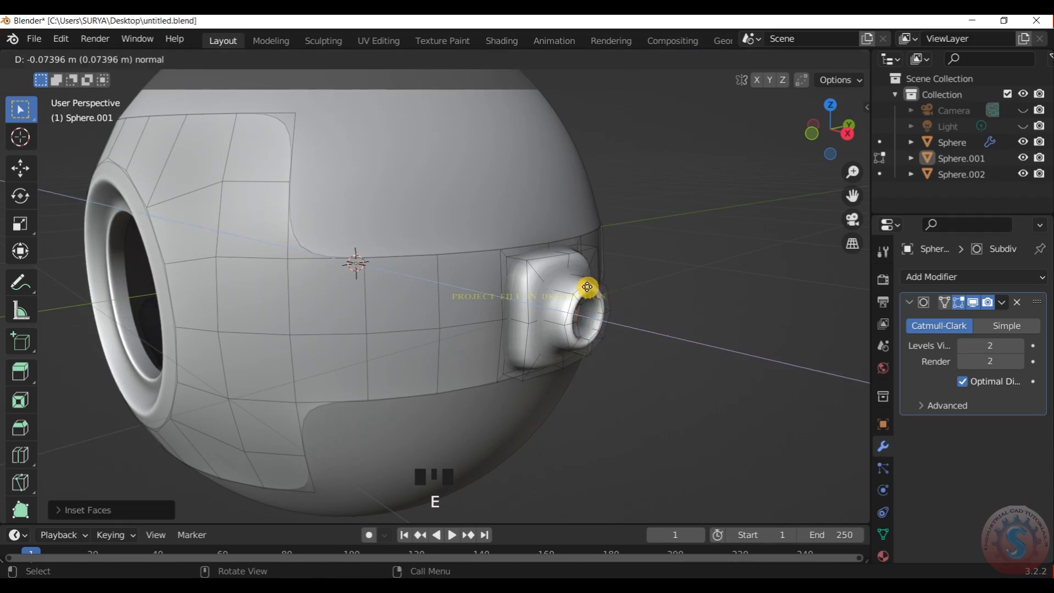
{"action": "left_click", "coordinate": [587, 287]}
{"action": "scroll", "coordinate": [642, 228], "scroll_direction": "down", "scroll_amount": 3}
{"action": "left_click", "coordinate": [80, 59]}
{"action": "left_click", "coordinate": [82, 77]}
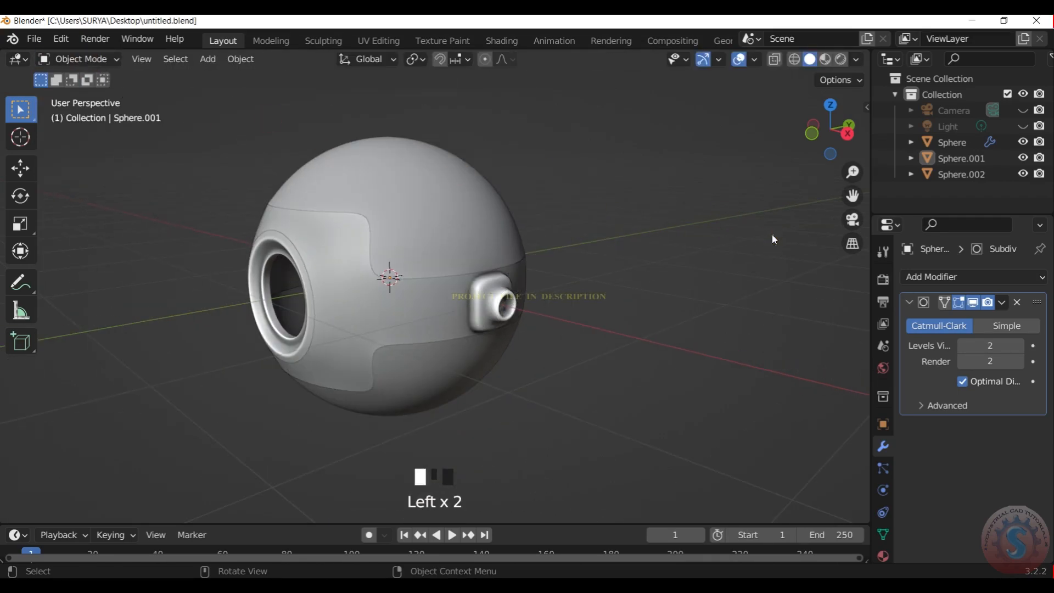
Step: Add a loop cut around the raised sides of the square mount in Edit Mode
{"action": "scroll", "coordinate": [752, 209], "scroll_direction": "up", "scroll_amount": 1}
{"action": "key", "text": "KP_0"}
{"action": "key", "text": "KP_0"}
{"action": "key", "text": "KP_0"}
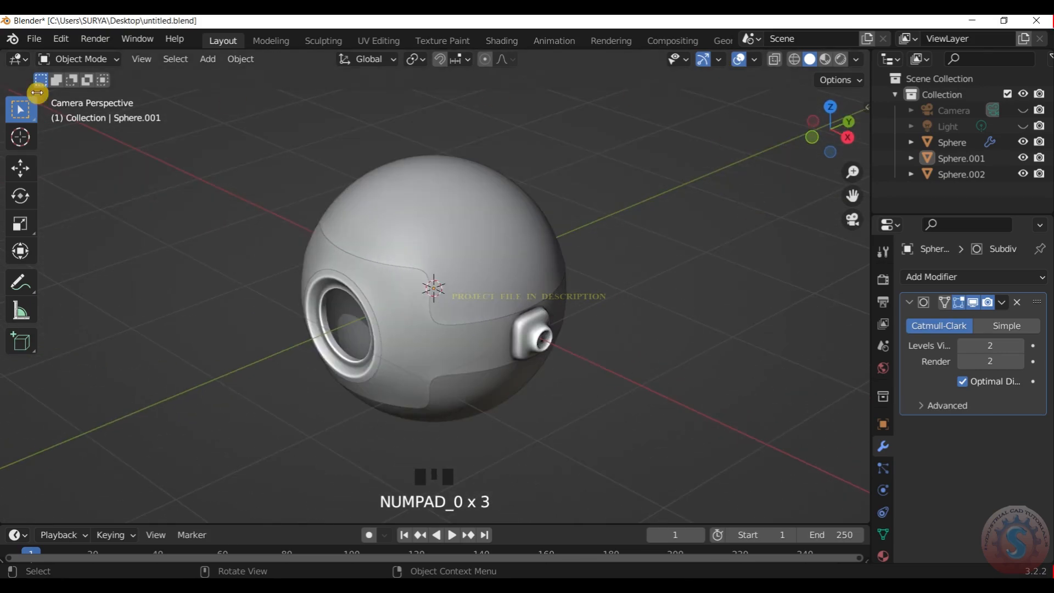
{"action": "left_click", "coordinate": [80, 58]}
{"action": "left_click", "coordinate": [88, 95]}
{"action": "scroll", "coordinate": [854, 195], "scroll_direction": "up", "scroll_amount": 3}
{"action": "scroll", "coordinate": [627, 336], "scroll_direction": "up", "scroll_amount": 1}
{"action": "key", "text": "ctrl+r"}
{"action": "scroll", "coordinate": [639, 330], "scroll_direction": "up", "scroll_amount": 1}
{"action": "left_click", "coordinate": [639, 331]}
{"action": "right_click", "coordinate": [639, 331]}
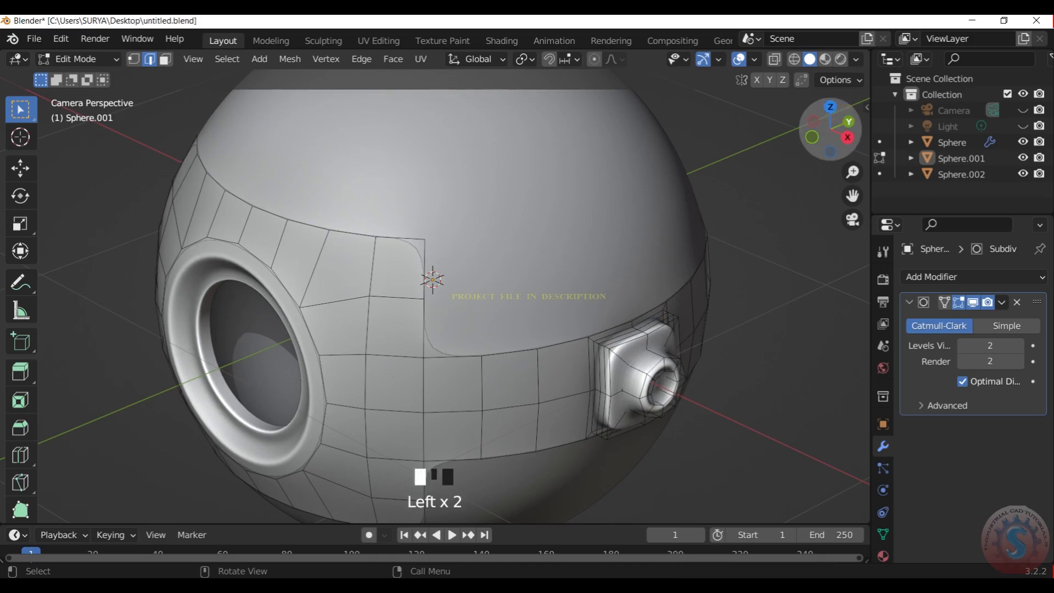
Step: Add a supporting loop cut around the protruding cylinder on the square mount
{"action": "scroll", "coordinate": [635, 341], "scroll_direction": "up", "scroll_amount": 8}
{"action": "key", "text": "ctrl+r"}
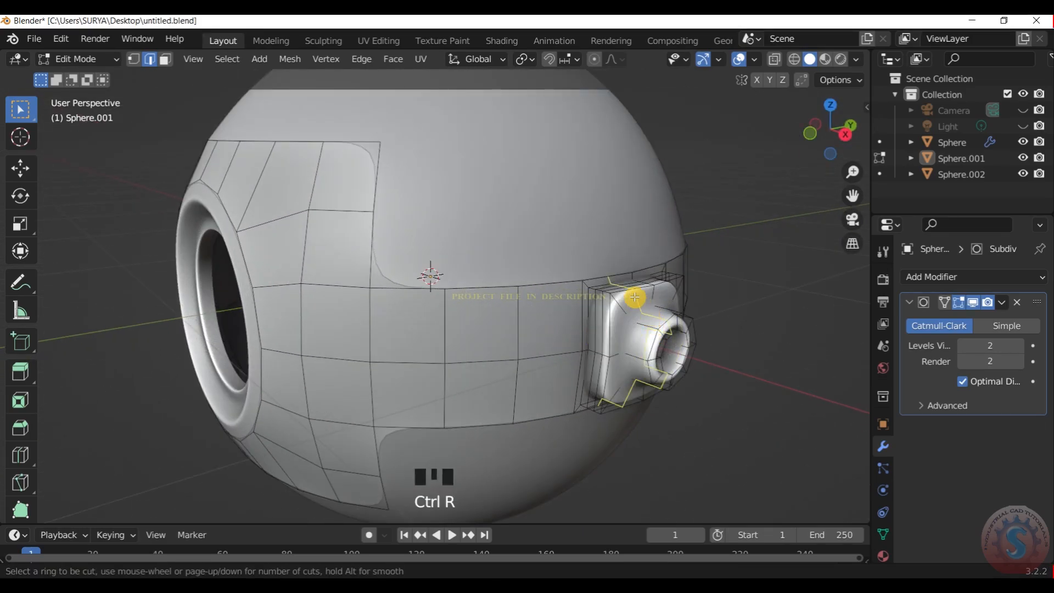
{"action": "left_click", "coordinate": [650, 294]}
{"action": "left_click", "coordinate": [648, 330]}
{"action": "right_click", "coordinate": [649, 331]}
{"action": "left_click", "coordinate": [766, 228]}
Step: Add a loop cut around the inner wall of the cylinder's hole and return to Object Mode
{"action": "left_click_drag", "start_coordinate": [851, 127], "coordinate": [831, 132]}
{"action": "scroll", "coordinate": [620, 335], "scroll_direction": "up", "scroll_amount": 1}
{"action": "key", "text": "ctrl+r"}
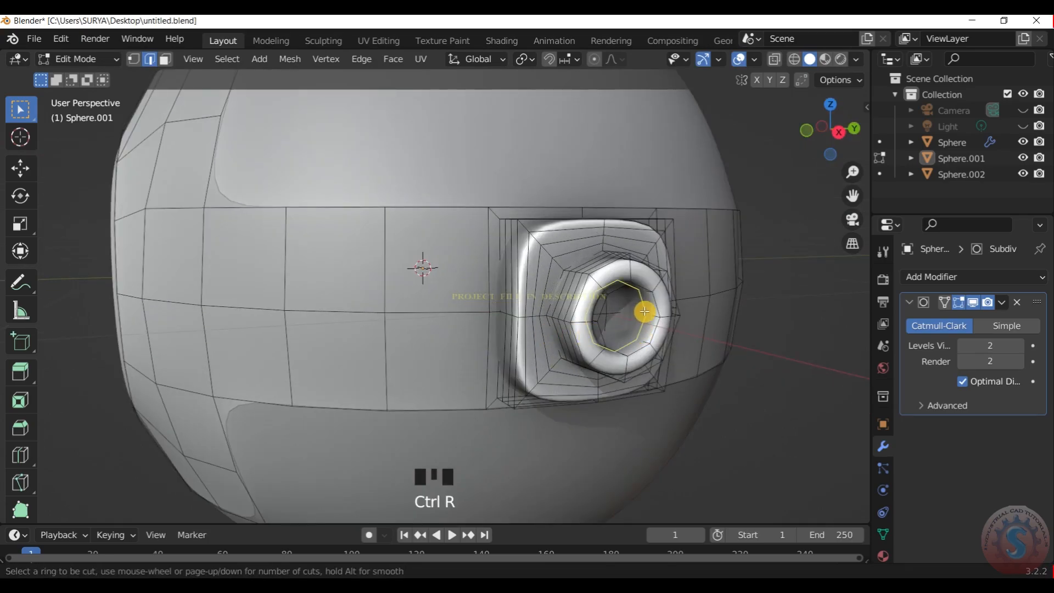
{"action": "left_click", "coordinate": [644, 311]}
{"action": "scroll", "coordinate": [777, 240], "scroll_direction": "down", "scroll_amount": 2}
{"action": "left_click", "coordinate": [82, 59]}
{"action": "left_click", "coordinate": [77, 77]}
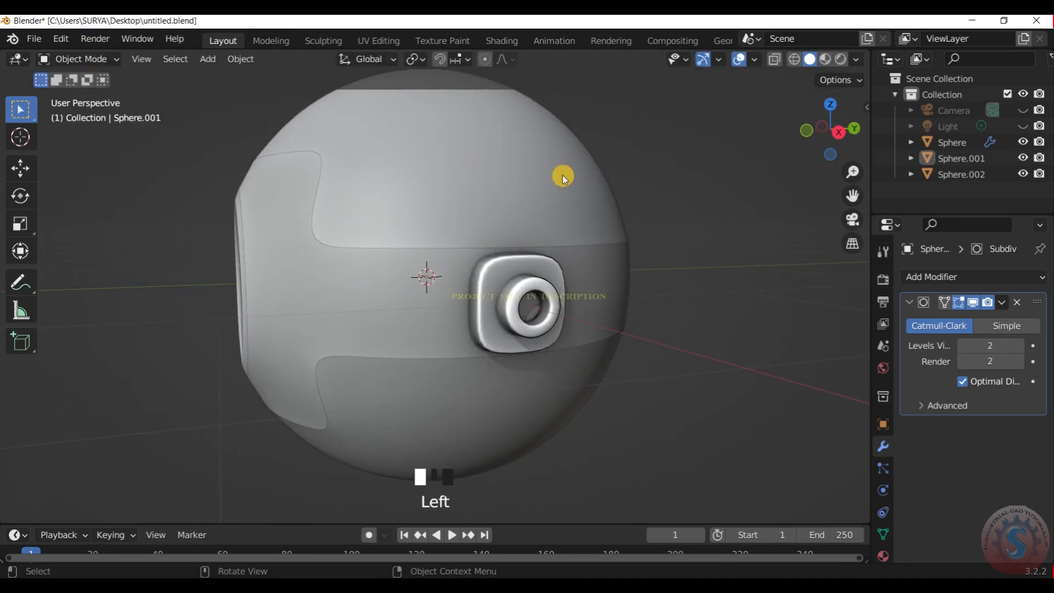
Step: Examine the smoothed side mount and its cylinder in Object Mode from several angles
{"action": "scroll", "coordinate": [463, 160], "scroll_direction": "down", "scroll_amount": 4}
{"action": "left_click_drag", "start_coordinate": [820, 130], "coordinate": [799, 125]}
{"action": "scroll", "coordinate": [788, 140], "scroll_direction": "up", "scroll_amount": 3}
{"action": "left_click", "coordinate": [62, 59]}
{"action": "left_click", "coordinate": [64, 73]}
{"action": "left_click", "coordinate": [65, 61]}
{"action": "scroll", "coordinate": [823, 124], "scroll_direction": "down", "scroll_amount": 2}
{"action": "scroll", "coordinate": [838, 122], "scroll_direction": "up", "scroll_amount": 5}
Step: Delete the faces closing the inner end of the cylinder's hole and return to Object Mode
{"action": "left_click", "coordinate": [93, 59]}
{"action": "left_click", "coordinate": [68, 88]}
{"action": "scroll", "coordinate": [535, 302], "scroll_direction": "up", "scroll_amount": 2}
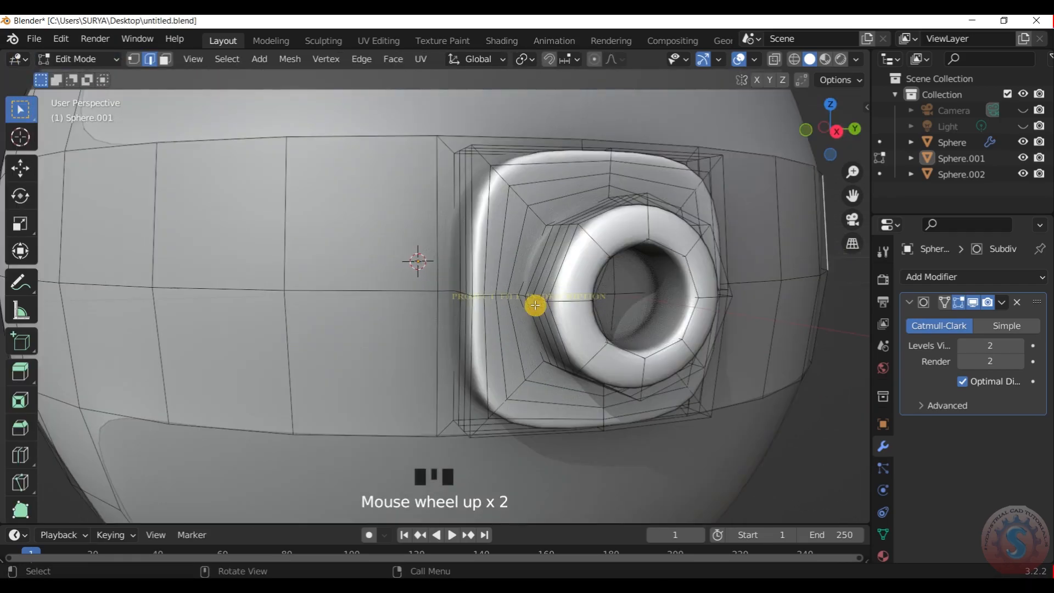
{"action": "left_click", "coordinate": [609, 285], "text": "shift"}
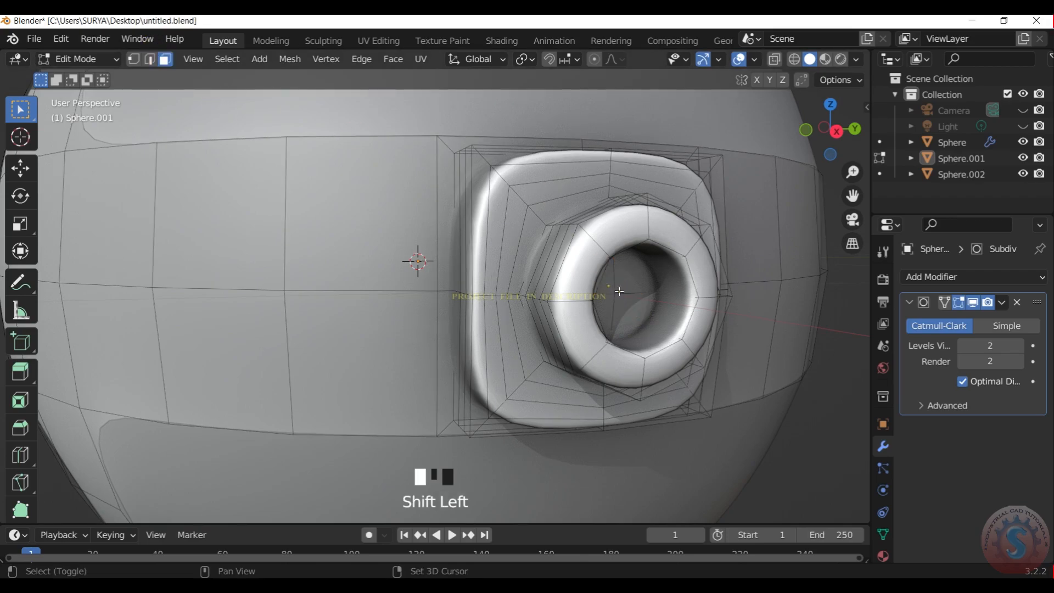
{"action": "key", "text": "x"}
{"action": "left_click", "coordinate": [649, 310]}
{"action": "scroll", "coordinate": [650, 309], "scroll_direction": "down", "scroll_amount": 3}
{"action": "left_click_drag", "start_coordinate": [828, 129], "coordinate": [776, 147]}
{"action": "left_click", "coordinate": [50, 62]}
{"action": "left_click", "coordinate": [55, 80]}
Step: Sharpen the cylinder's front rim with a loop cut in Edit Mode and return to Object Mode
{"action": "left_click_drag", "start_coordinate": [845, 136], "coordinate": [886, 137]}
{"action": "left_click", "coordinate": [91, 61]}
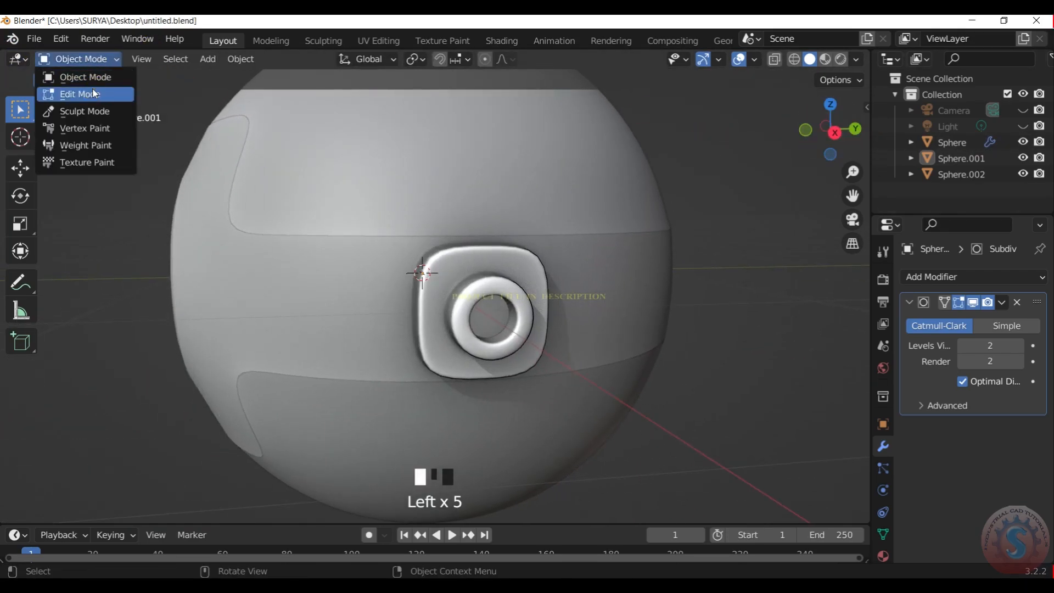
{"action": "left_click", "coordinate": [91, 93]}
{"action": "scroll", "coordinate": [511, 292], "scroll_direction": "up", "scroll_amount": 1}
{"action": "left_click", "coordinate": [528, 278]}
{"action": "left_click", "coordinate": [779, 181]}
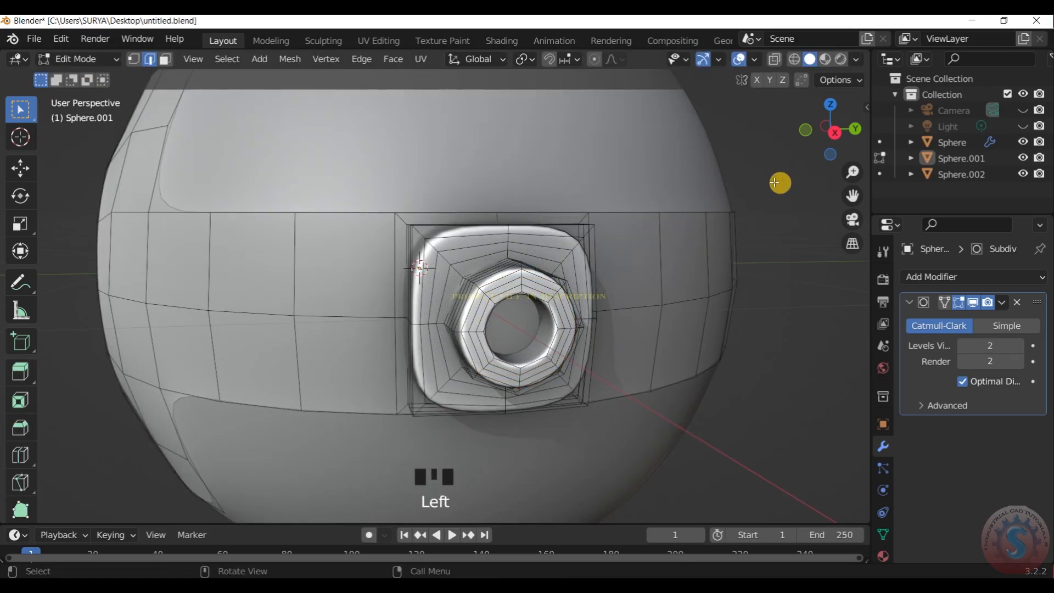
{"action": "scroll", "coordinate": [121, 88], "scroll_direction": "down", "scroll_amount": 2}
{"action": "scroll", "coordinate": [518, 316], "scroll_direction": "up", "scroll_amount": 2}
{"action": "key", "text": "ctrl+r"}
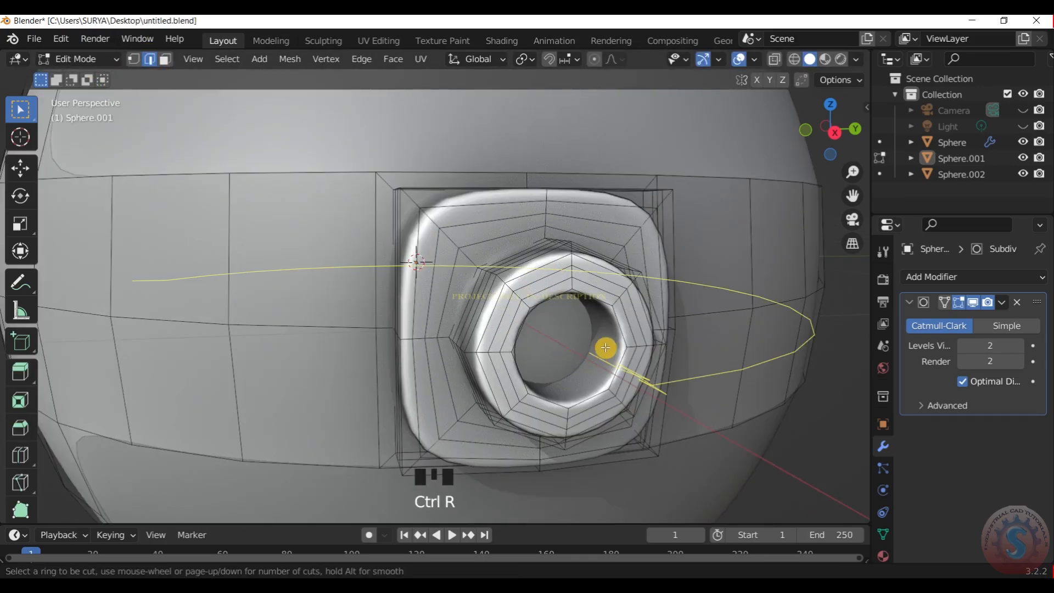
{"action": "key", "text": "Escape"}
{"action": "left_click", "coordinate": [90, 59]}
{"action": "left_click", "coordinate": [83, 81]}
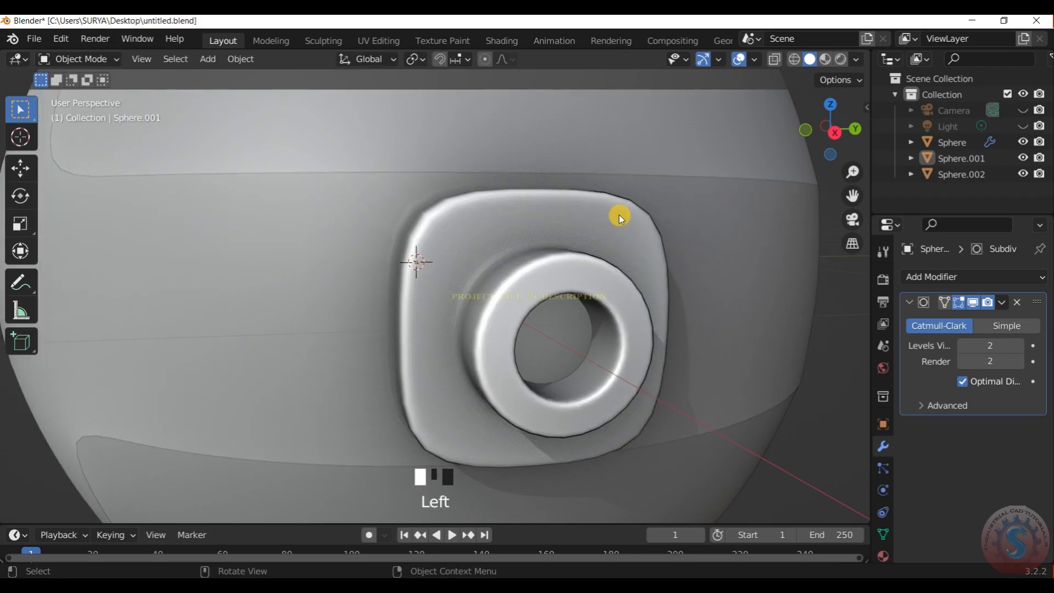
{"action": "scroll", "coordinate": [619, 214], "scroll_direction": "down", "scroll_amount": 4}
{"action": "left_click", "coordinate": [357, 111]}
{"action": "left_click_drag", "start_coordinate": [814, 128], "coordinate": [850, 128]}
{"action": "left_click", "coordinate": [63, 61]}
{"action": "left_click", "coordinate": [59, 92]}
{"action": "left_click", "coordinate": [92, 61]}
{"action": "left_click", "coordinate": [90, 80]}
{"action": "left_click", "coordinate": [90, 61]}
{"action": "left_click", "coordinate": [339, 217]}
{"action": "left_click", "coordinate": [85, 59]}
{"action": "left_click", "coordinate": [83, 94]}
{"action": "scroll", "coordinate": [664, 306], "scroll_direction": "up", "scroll_amount": 2}
{"action": "key", "text": "ctrl+r"}
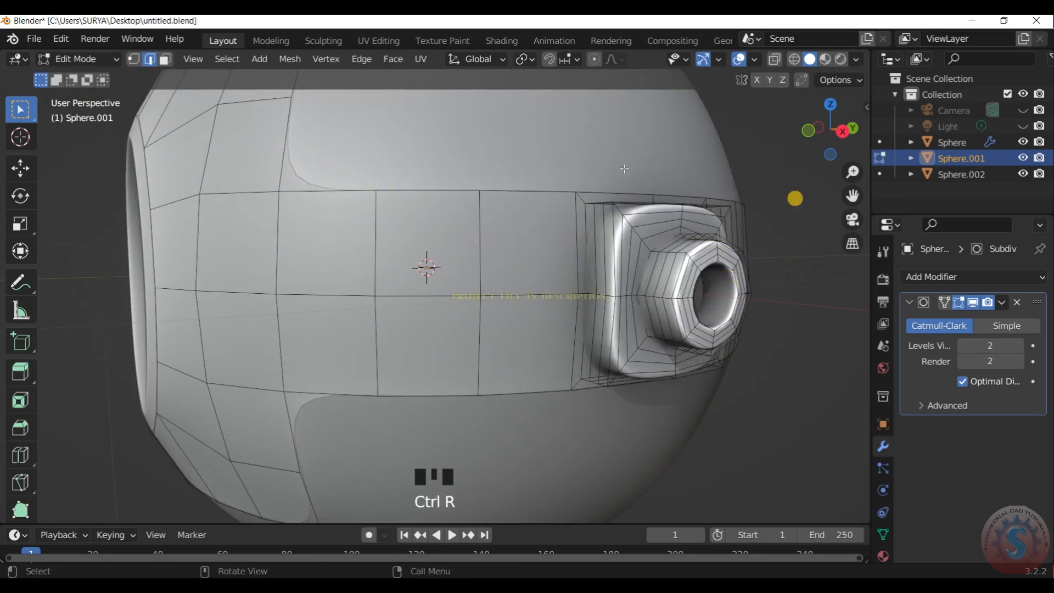
{"action": "left_click", "coordinate": [94, 62]}
{"action": "left_click", "coordinate": [95, 76]}
Step: Clear the selection, view the model through the camera and save the Blender file
{"action": "scroll", "coordinate": [701, 212], "scroll_direction": "down", "scroll_amount": 4}
{"action": "left_click", "coordinate": [701, 210]}
{"action": "scroll", "coordinate": [686, 207], "scroll_direction": "down", "scroll_amount": 3}
{"action": "key", "text": "KP_0"}
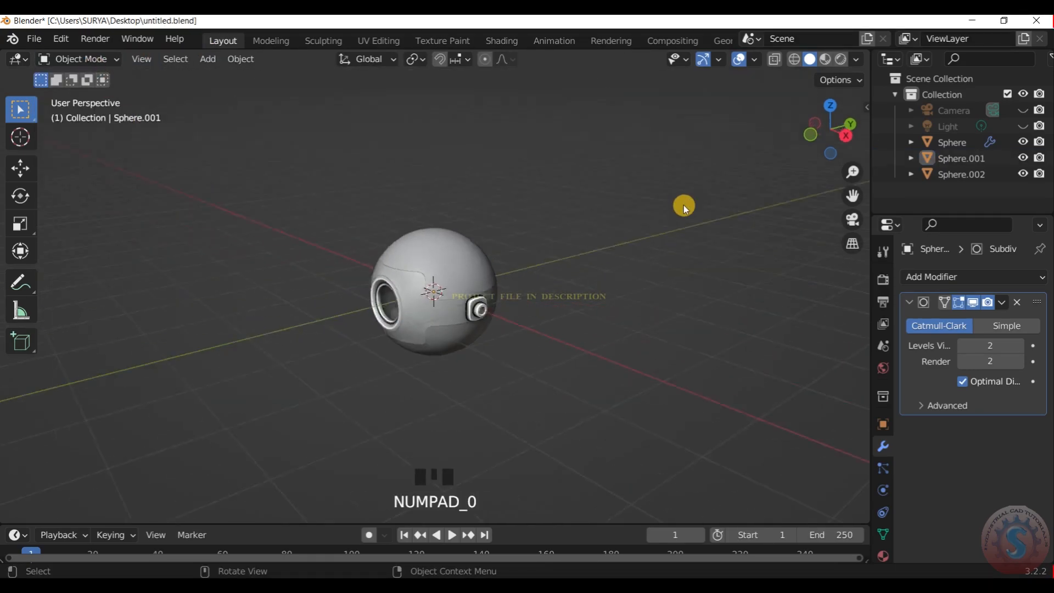
{"action": "scroll", "coordinate": [571, 335], "scroll_direction": "down", "scroll_amount": 3}
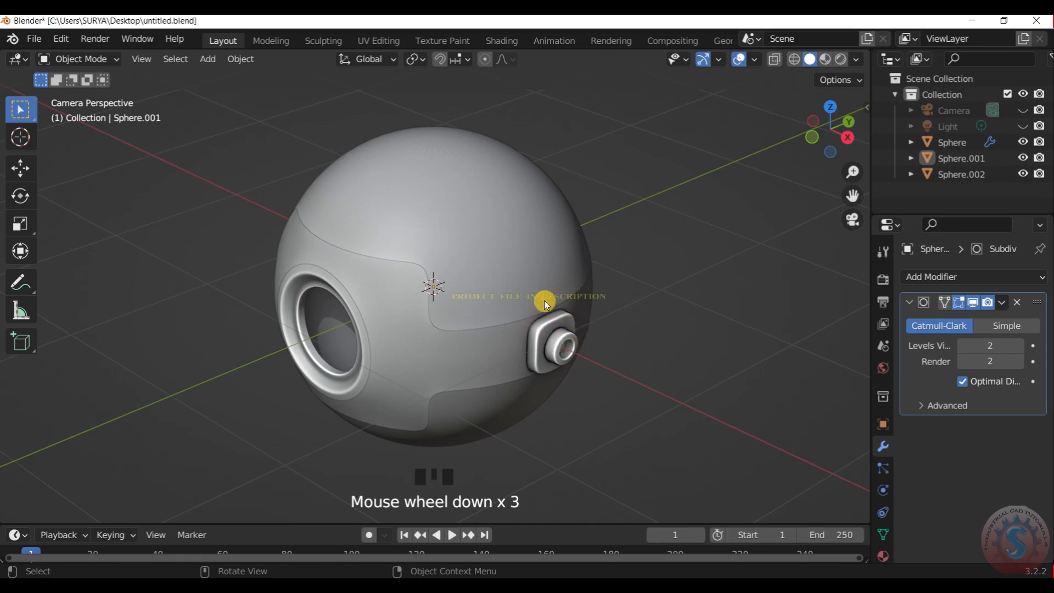
{"action": "scroll", "coordinate": [538, 298], "scroll_direction": "up", "scroll_amount": 2}
{"action": "scroll", "coordinate": [564, 317], "scroll_direction": "down", "scroll_amount": 2}
{"action": "scroll", "coordinate": [487, 287], "scroll_direction": "up", "scroll_amount": 1}
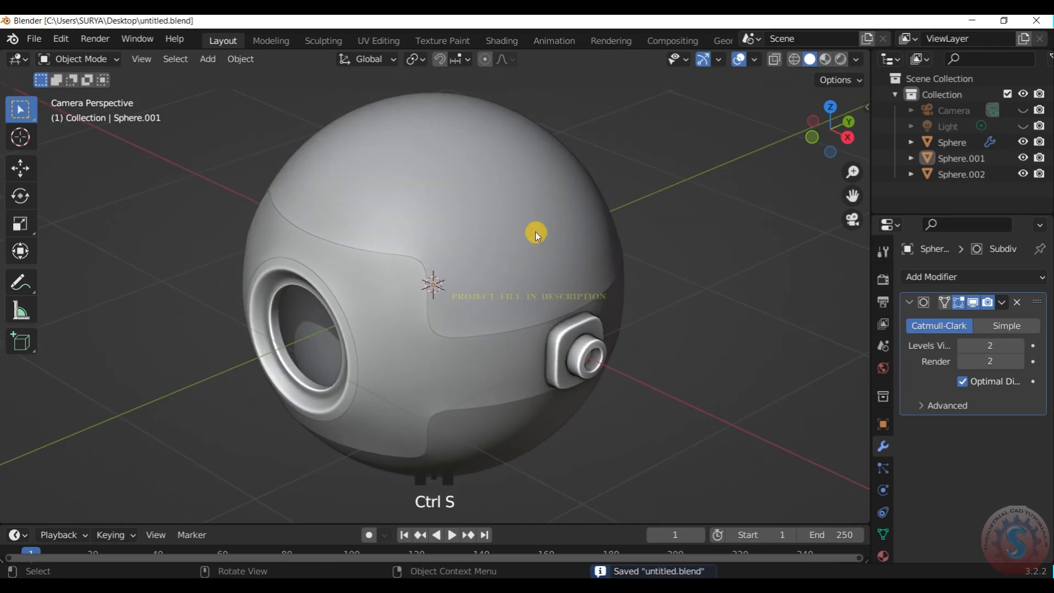
Step: Set the solid viewport lighting to MatCap with a shiny metallic preview and inspect the model
{"action": "scroll", "coordinate": [471, 340], "scroll_direction": "up", "scroll_amount": 1}
{"action": "scroll", "coordinate": [524, 275], "scroll_direction": "down", "scroll_amount": 2}
{"action": "key", "text": "KP_0"}
{"action": "key", "text": "KP_0"}
{"action": "left_click", "coordinate": [855, 59]}
{"action": "left_click", "coordinate": [841, 164]}
{"action": "left_click", "coordinate": [837, 135]}
{"action": "left_click", "coordinate": [841, 170]}
{"action": "left_click", "coordinate": [564, 316]}
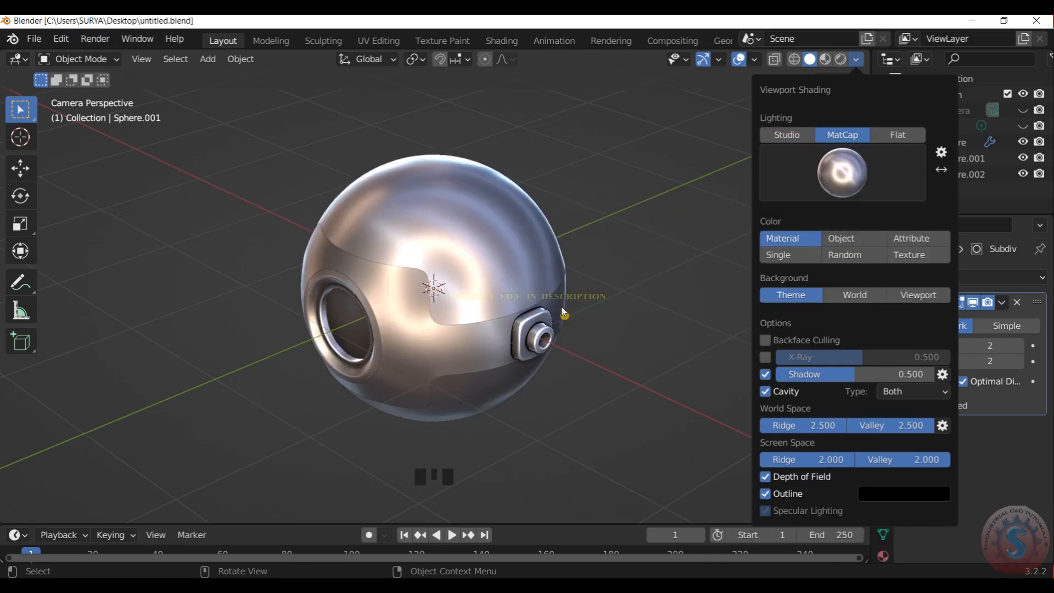
{"action": "scroll", "coordinate": [552, 284], "scroll_direction": "up", "scroll_amount": 2}
{"action": "left_click_drag", "start_coordinate": [848, 124], "coordinate": [821, 174]}
{"action": "scroll", "coordinate": [840, 122], "scroll_direction": "up", "scroll_amount": 4}
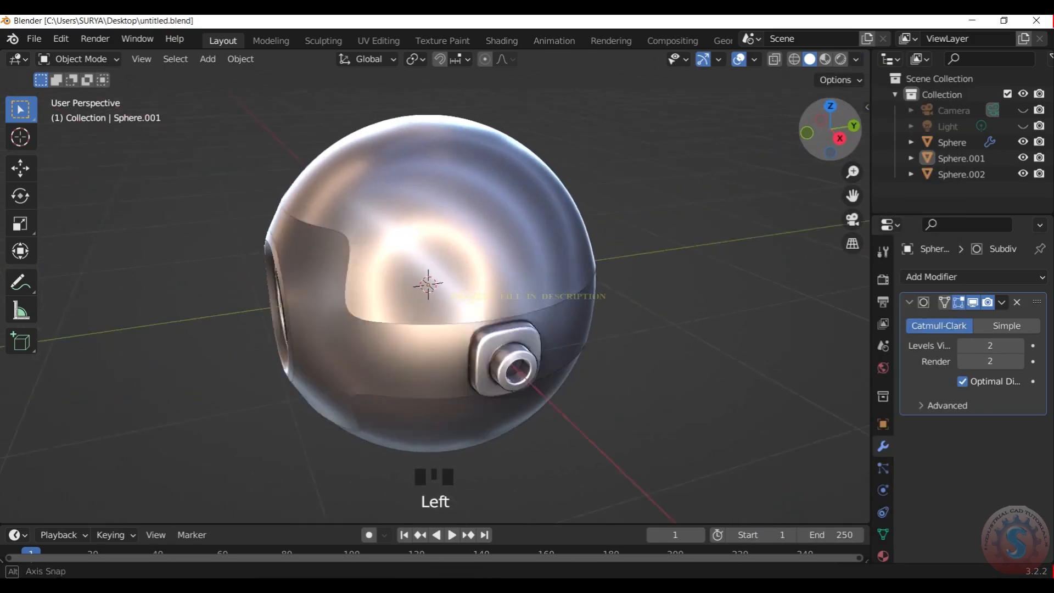
{"action": "scroll", "coordinate": [821, 174], "scroll_direction": "down", "scroll_amount": 2}
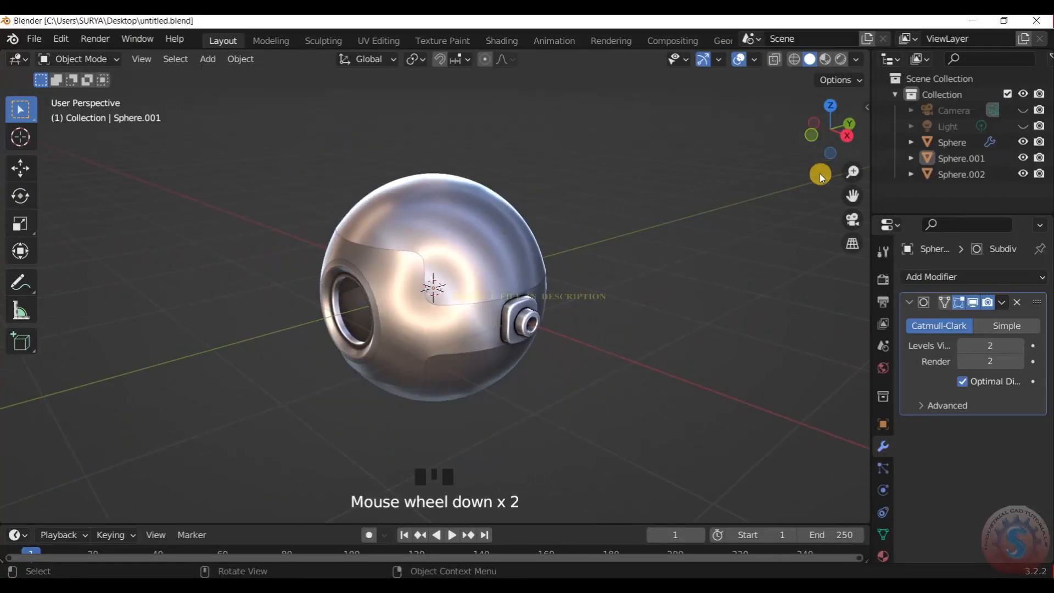
Step: Check the model in Edit Mode from the camera view, return to Object Mode and save the Blender file
{"action": "key", "text": "KP_0"}
{"action": "scroll", "coordinate": [500, 292], "scroll_direction": "up", "scroll_amount": 3}
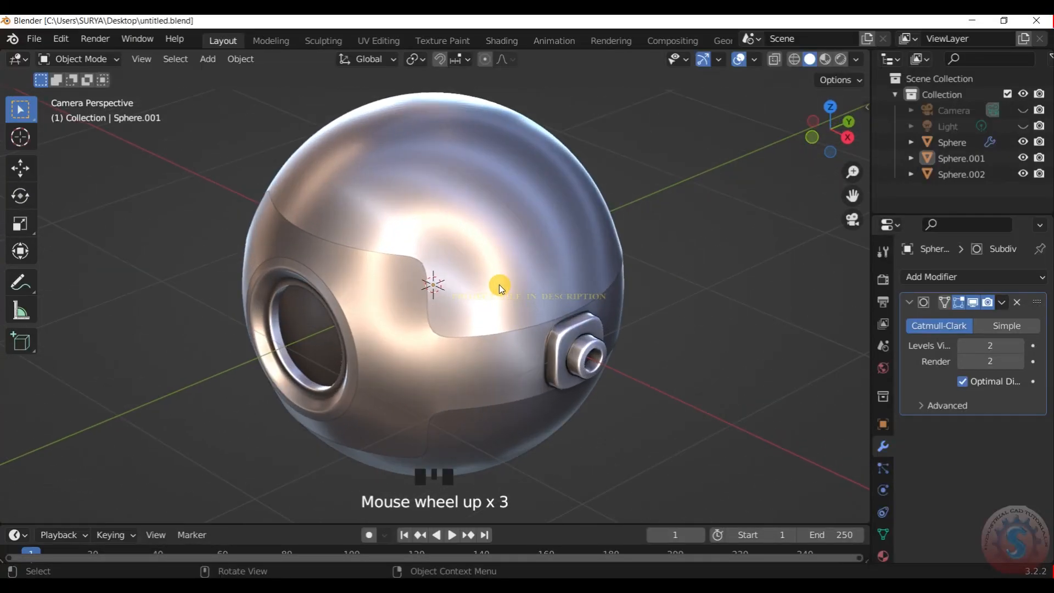
{"action": "scroll", "coordinate": [498, 284], "scroll_direction": "up", "scroll_amount": 2}
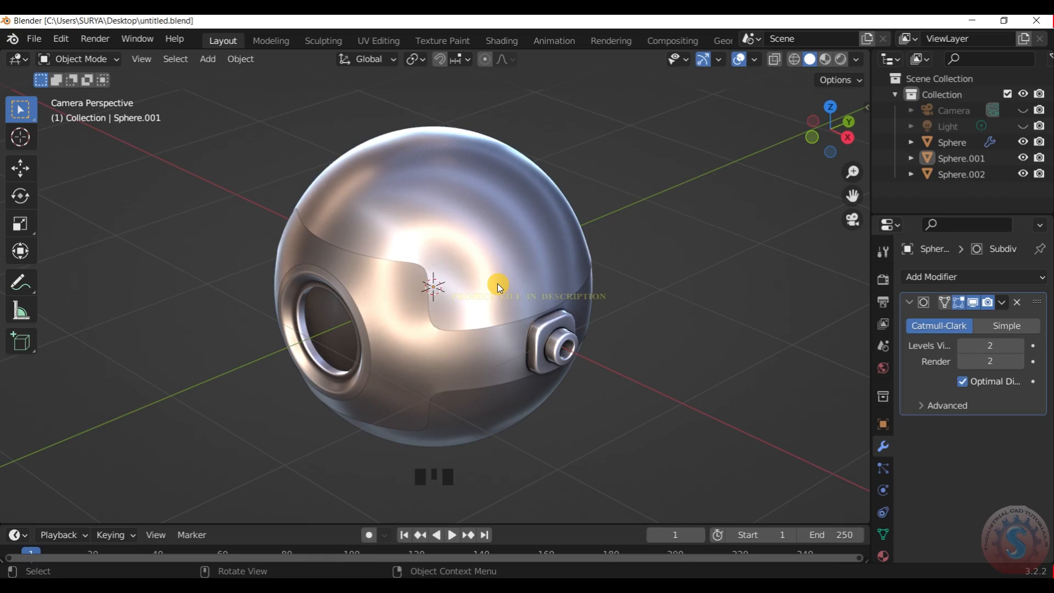
{"action": "scroll", "coordinate": [495, 287], "scroll_direction": "up", "scroll_amount": 1}
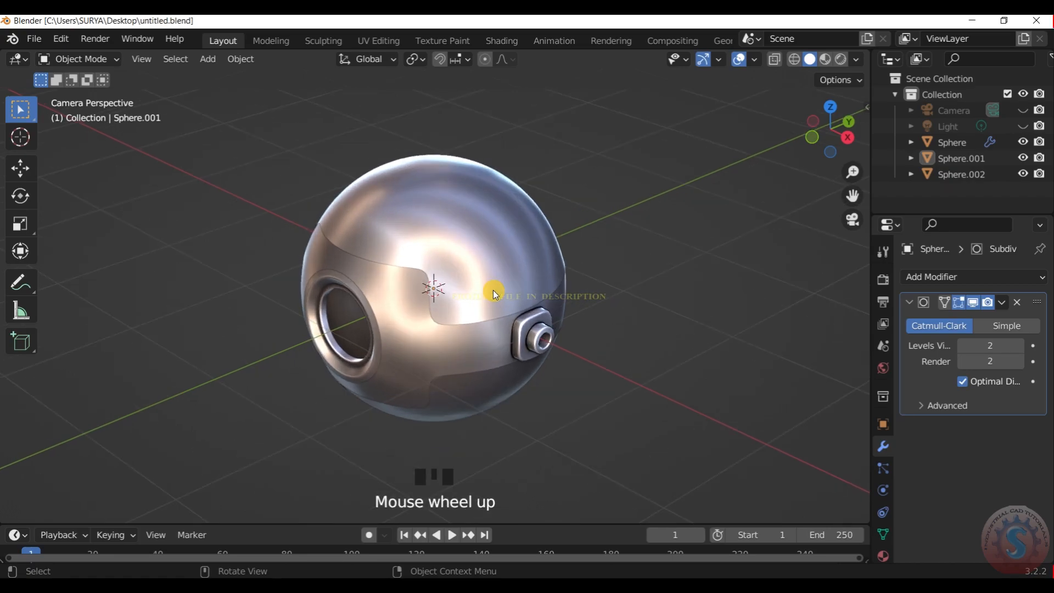
{"action": "left_click", "coordinate": [84, 55]}
{"action": "left_click", "coordinate": [82, 91]}
{"action": "left_click", "coordinate": [81, 59]}
{"action": "left_click", "coordinate": [91, 76]}
{"action": "key", "text": "ctrl+s"}
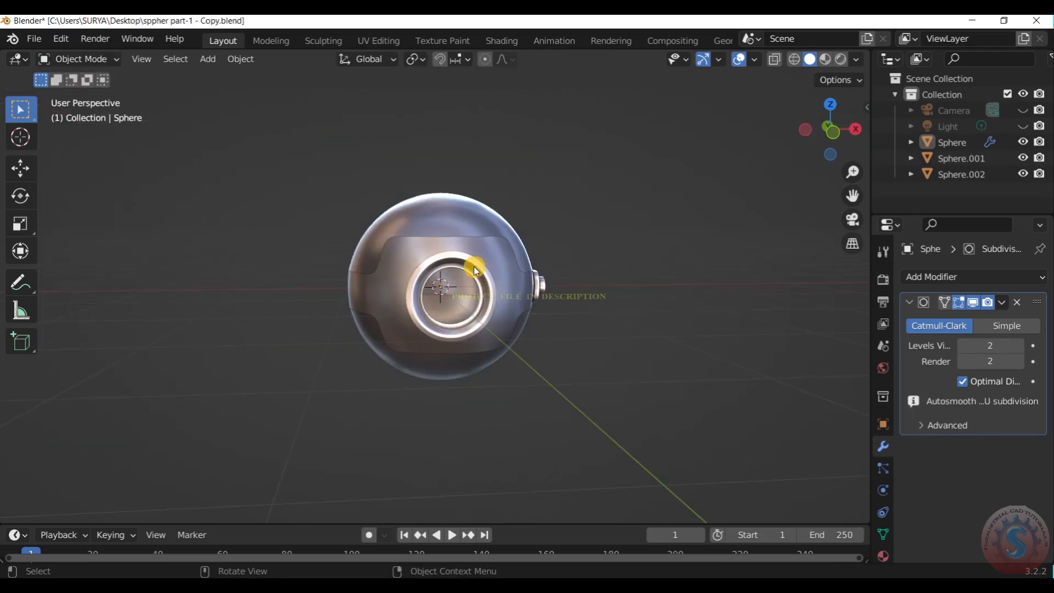
Step: Hide the spherical shell and the front ring, and show the remaining band piece in front view
{"action": "key", "text": "KP_3"}
{"action": "left_click_drag", "start_coordinate": [785, 127], "coordinate": [469, 240]}
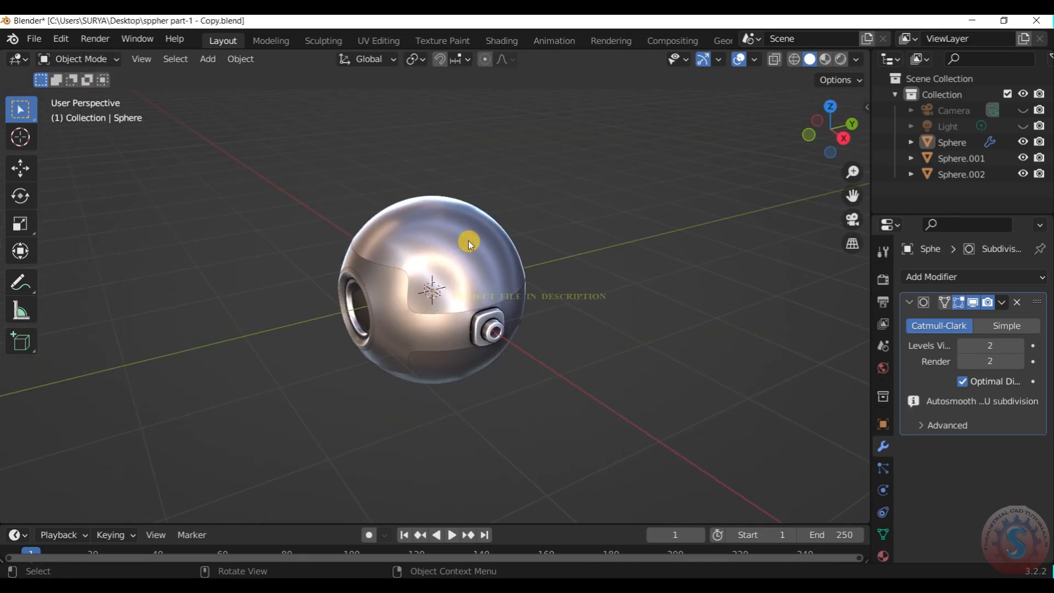
{"action": "left_click", "coordinate": [468, 241]}
{"action": "key", "text": "h"}
{"action": "left_click", "coordinate": [365, 309]}
{"action": "key", "text": "h"}
{"action": "left_click_drag", "start_coordinate": [813, 121], "coordinate": [822, 117]}
{"action": "key", "text": "KP_7"}
{"action": "key", "text": "KP_1"}
{"action": "scroll", "coordinate": [351, 309], "scroll_direction": "up", "scroll_amount": 3}
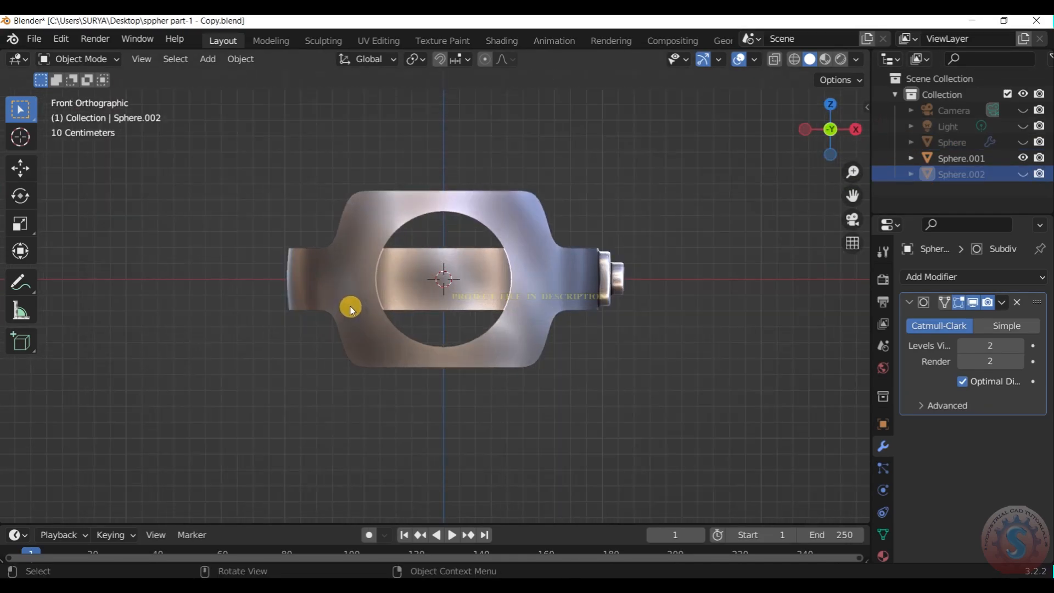
Step: Delete the vertices of the band's half opposite the side mount in Edit Mode and return to Object Mode
{"action": "left_click", "coordinate": [370, 204]}
{"action": "left_click", "coordinate": [76, 59]}
{"action": "left_click", "coordinate": [90, 92]}
{"action": "left_click", "coordinate": [142, 61]}
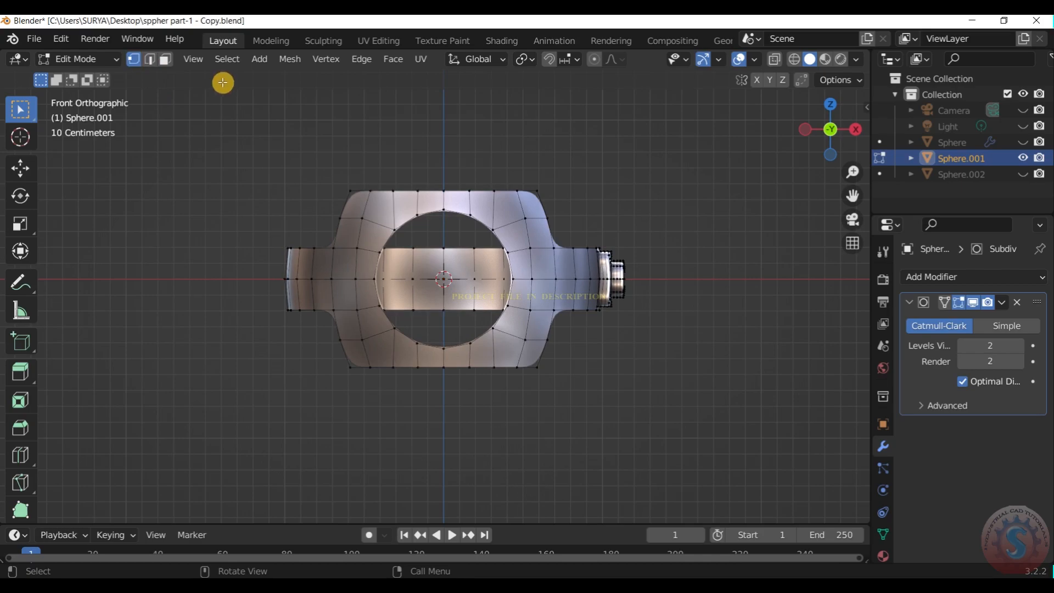
{"action": "left_click_drag", "start_coordinate": [436, 388], "coordinate": [365, 320]}
{"action": "key", "text": "x"}
{"action": "left_click", "coordinate": [291, 207]}
{"action": "key", "text": "x"}
{"action": "left_click", "coordinate": [277, 216]}
{"action": "left_click_drag", "start_coordinate": [825, 131], "coordinate": [799, 117]}
{"action": "left_click", "coordinate": [77, 59]}
{"action": "left_click", "coordinate": [88, 75]}
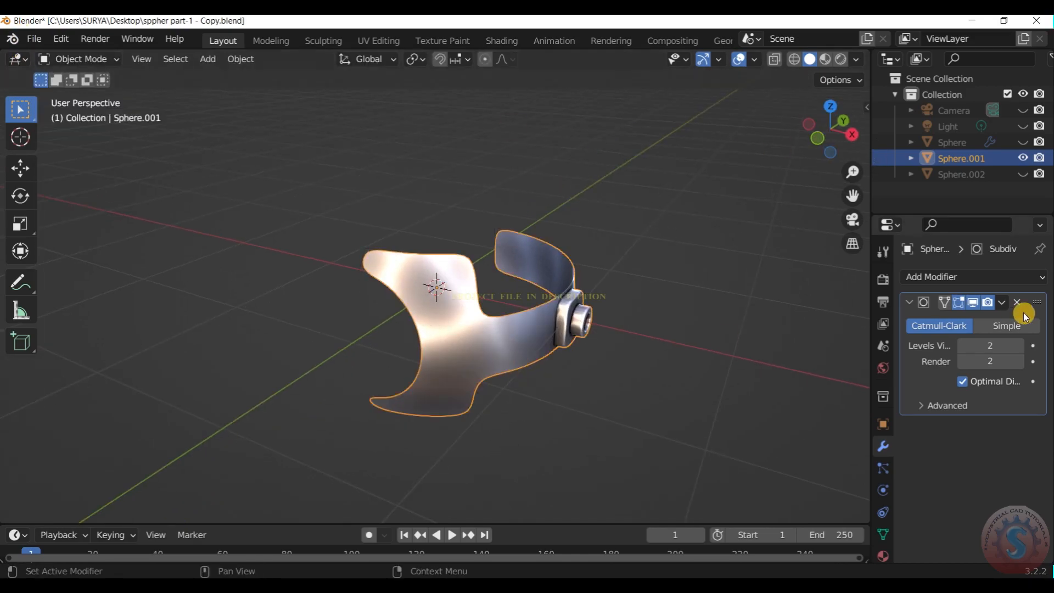
Step: Add an X-axis Mirror modifier to the band and move it above the Subdivision modifier in the stack
{"action": "left_click", "coordinate": [981, 278]}
{"action": "left_click", "coordinate": [737, 458]}
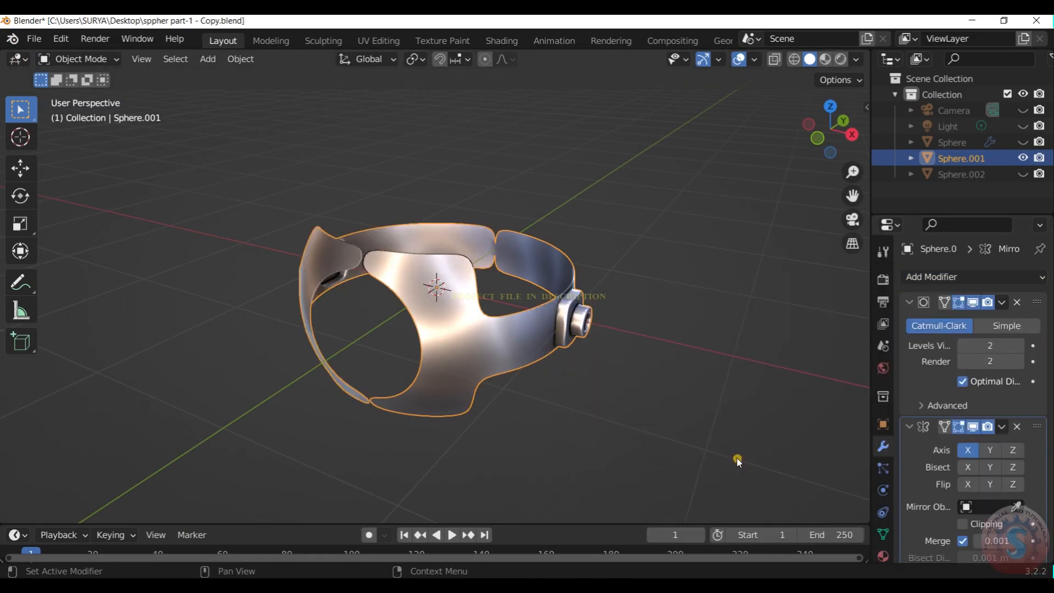
{"action": "left_click_drag", "start_coordinate": [1037, 426], "coordinate": [1020, 292]}
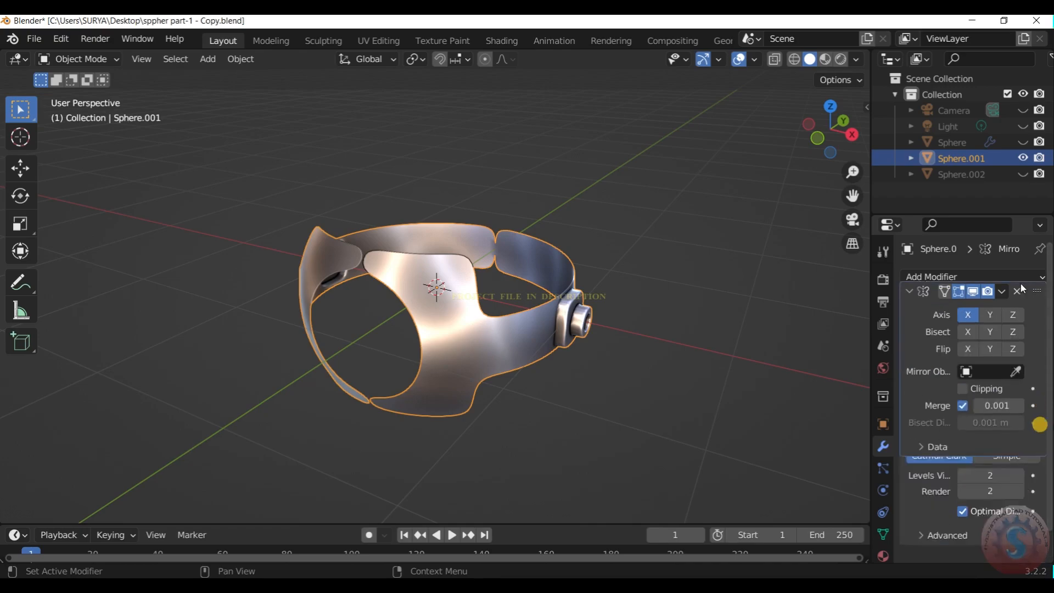
{"action": "left_click", "coordinate": [693, 243]}
Step: Unhide the spherical shell and the front ring, clear the selection and save the file
{"action": "left_click", "coordinate": [1022, 143]}
{"action": "left_click", "coordinate": [1023, 174]}
{"action": "middle_click_drag", "start_coordinate": [713, 247], "coordinate": [659, 192]}
{"action": "left_click", "coordinate": [465, 206]}
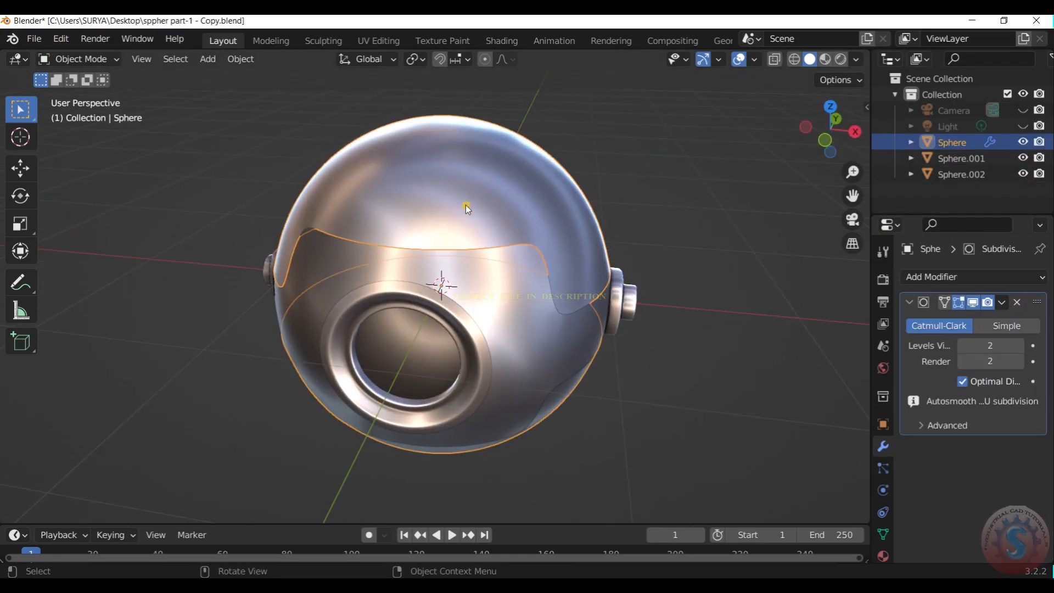
{"action": "left_click", "coordinate": [703, 220]}
{"action": "scroll", "coordinate": [703, 234], "scroll_direction": "down", "scroll_amount": 2}
{"action": "key", "text": "ctrl+s"}
Step: Examine the mirrored side mounts and the shell from several sides, and return to the camera view
{"action": "scroll", "coordinate": [831, 134], "scroll_direction": "up", "scroll_amount": 1}
{"action": "left_click_drag", "start_coordinate": [831, 131], "coordinate": [725, 132]}
{"action": "scroll", "coordinate": [822, 127], "scroll_direction": "down", "scroll_amount": 2}
{"action": "scroll", "coordinate": [821, 132], "scroll_direction": "up", "scroll_amount": 4}
{"action": "left_click_drag", "start_coordinate": [810, 134], "coordinate": [829, 123]}
{"action": "scroll", "coordinate": [821, 133], "scroll_direction": "down", "scroll_amount": 1}
{"action": "scroll", "coordinate": [821, 132], "scroll_direction": "down", "scroll_amount": 5}
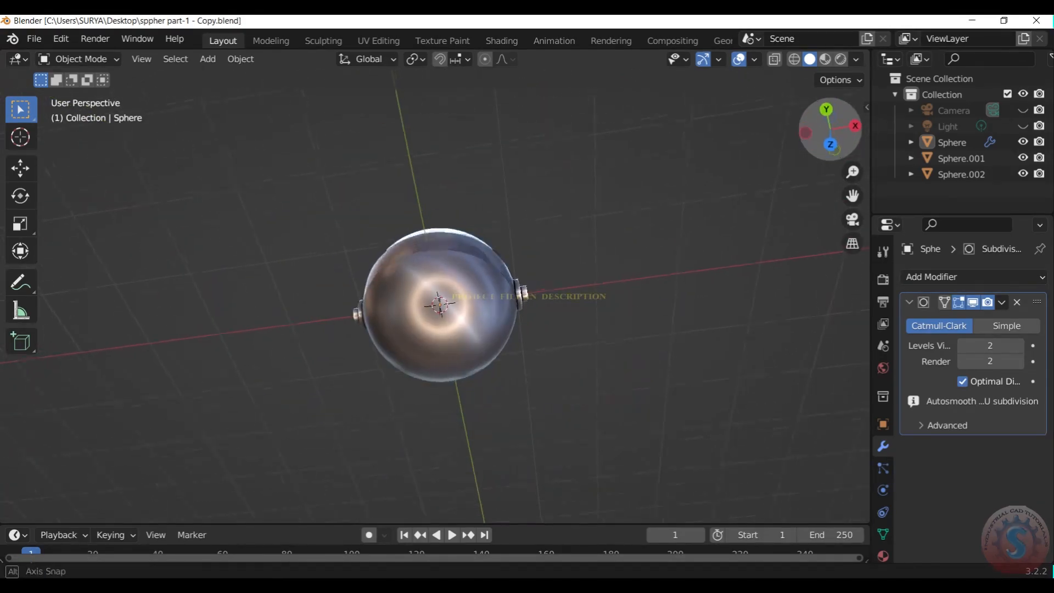
{"action": "key", "text": "KP_0"}
Step: Select all pieces and inspect their meshes in Edit Mode, returning to Object Mode and the camera view
{"action": "left_click_drag", "start_coordinate": [685, 451], "coordinate": [117, 122]}
{"action": "left_click", "coordinate": [77, 59]}
{"action": "left_click", "coordinate": [83, 91]}
{"action": "left_click_drag", "start_coordinate": [829, 131], "coordinate": [856, 142]}
{"action": "left_click", "coordinate": [77, 59]}
{"action": "left_click", "coordinate": [83, 76]}
{"action": "key", "text": "KP_0"}
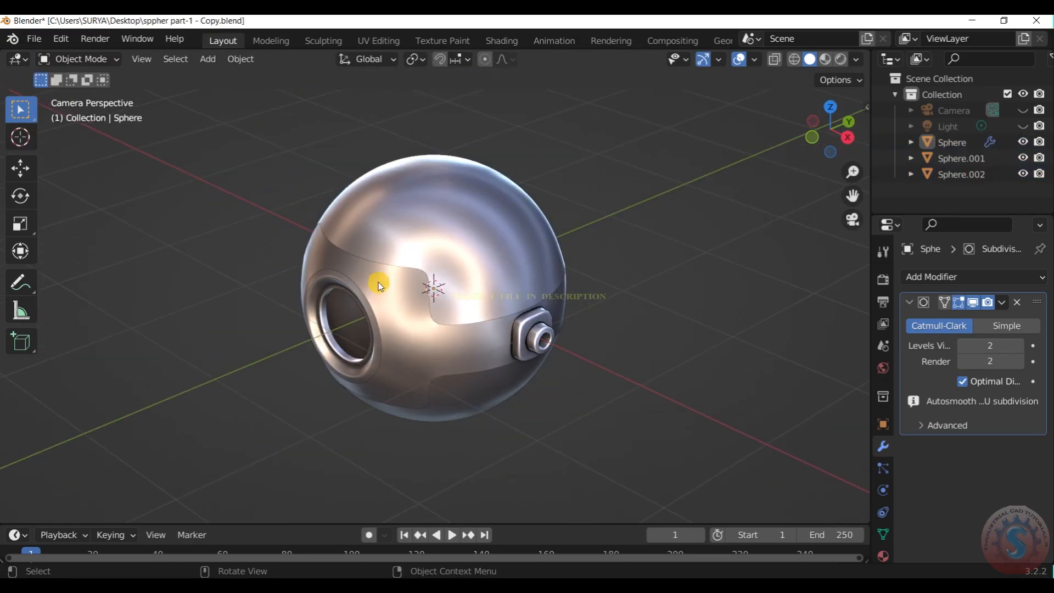
Step: Try other viewport lighting presets on the model, comparing matte grey and white looks
{"action": "left_click", "coordinate": [855, 60]}
{"action": "left_click", "coordinate": [856, 165]}
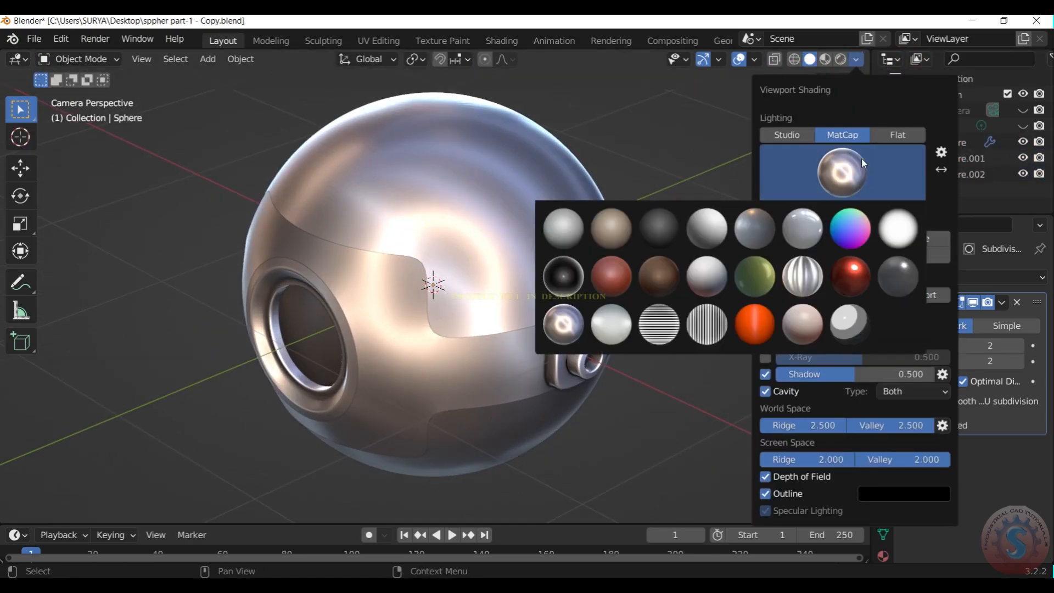
{"action": "left_click", "coordinate": [608, 328]}
{"action": "left_click", "coordinate": [785, 136]}
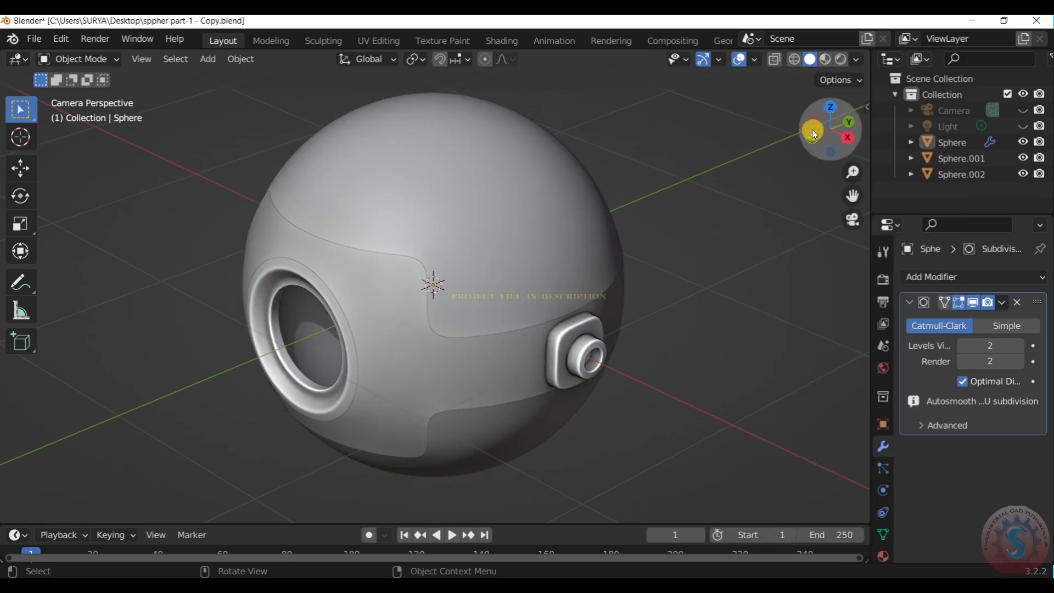
{"action": "left_click", "coordinate": [856, 60]}
{"action": "left_click", "coordinate": [841, 149]}
{"action": "left_click", "coordinate": [795, 224]}
{"action": "mouse_move", "coordinate": [814, 132]}
{"action": "left_mouse_down"}
{"action": "mouse_move", "coordinate": [825, 125]}
{"action": "mouse_move", "coordinate": [653, 149]}
{"action": "mouse_move", "coordinate": [776, 58]}
{"action": "mouse_move", "coordinate": [911, 85]}
{"action": "mouse_move", "coordinate": [733, 67]}
{"action": "mouse_move", "coordinate": [722, 93]}
{"action": "mouse_move", "coordinate": [736, 81]}
{"action": "mouse_move", "coordinate": [779, 116]}
{"action": "mouse_move", "coordinate": [620, 147]}
{"action": "left_mouse_up"}
{"action": "scroll", "coordinate": [825, 124], "scroll_direction": "up", "scroll_amount": 6}
{"action": "left_click", "coordinate": [812, 130]}
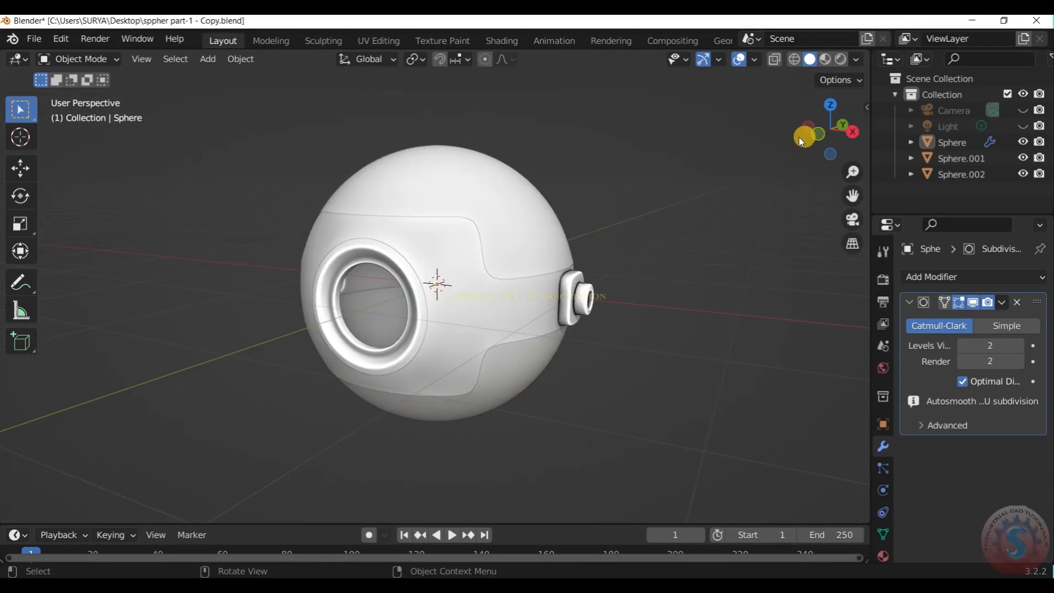
Step: Restore the shiny metallic MatCap in solid shading and view the model through the camera
{"action": "key", "text": "KP_0"}
{"action": "left_click", "coordinate": [855, 59]}
{"action": "left_click", "coordinate": [843, 172]}
{"action": "left_click", "coordinate": [743, 244]}
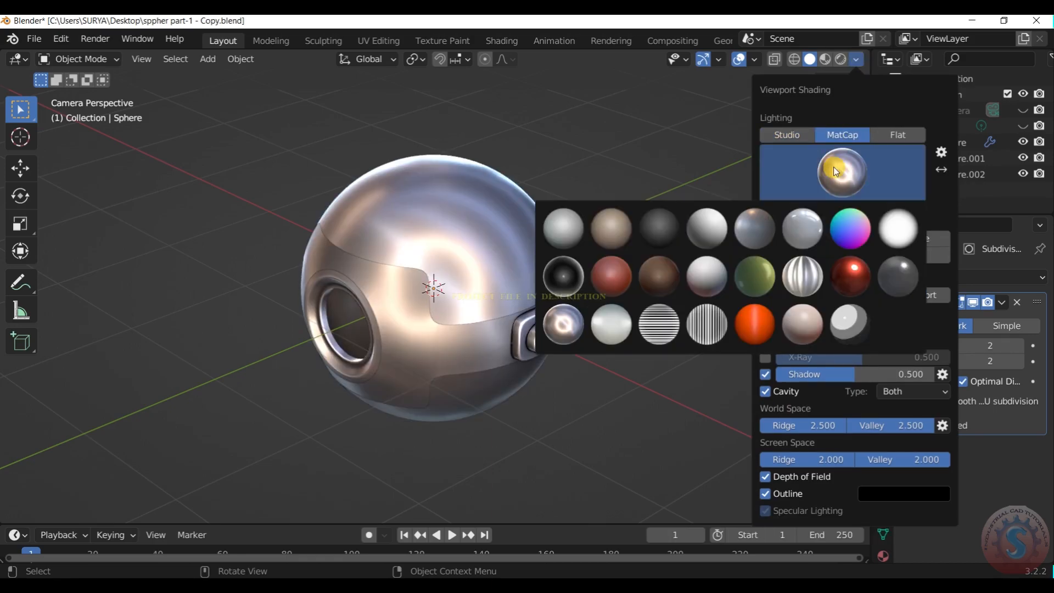
{"action": "left_click", "coordinate": [826, 60]}
{"action": "left_click", "coordinate": [810, 59]}
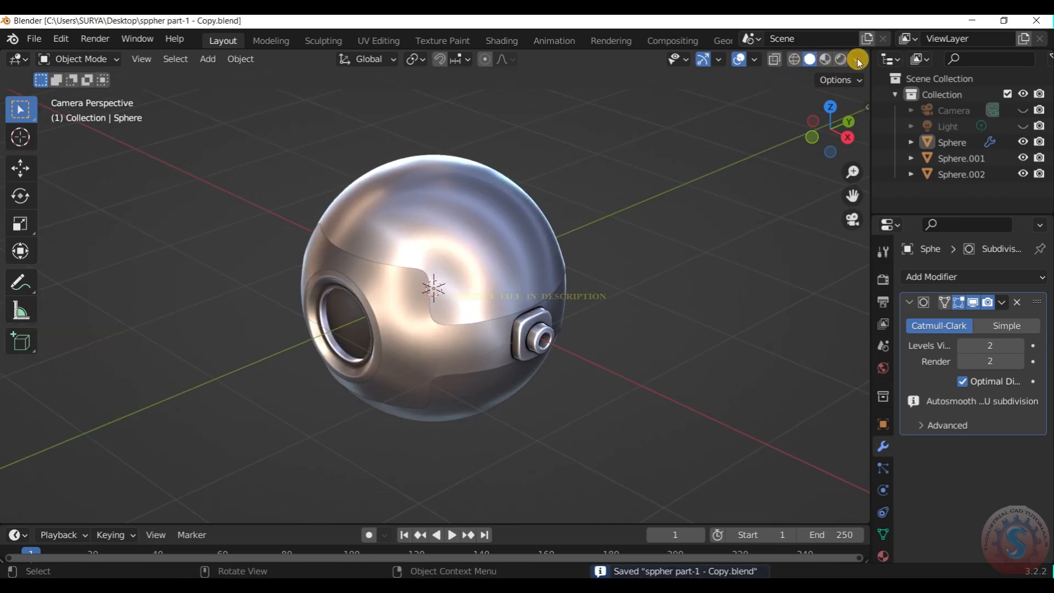
Step: Turn off the viewport overlays and gizmos, and check the clean model in the fullscreen viewport
{"action": "left_click", "coordinate": [739, 60]}
{"action": "left_click", "coordinate": [703, 59]}
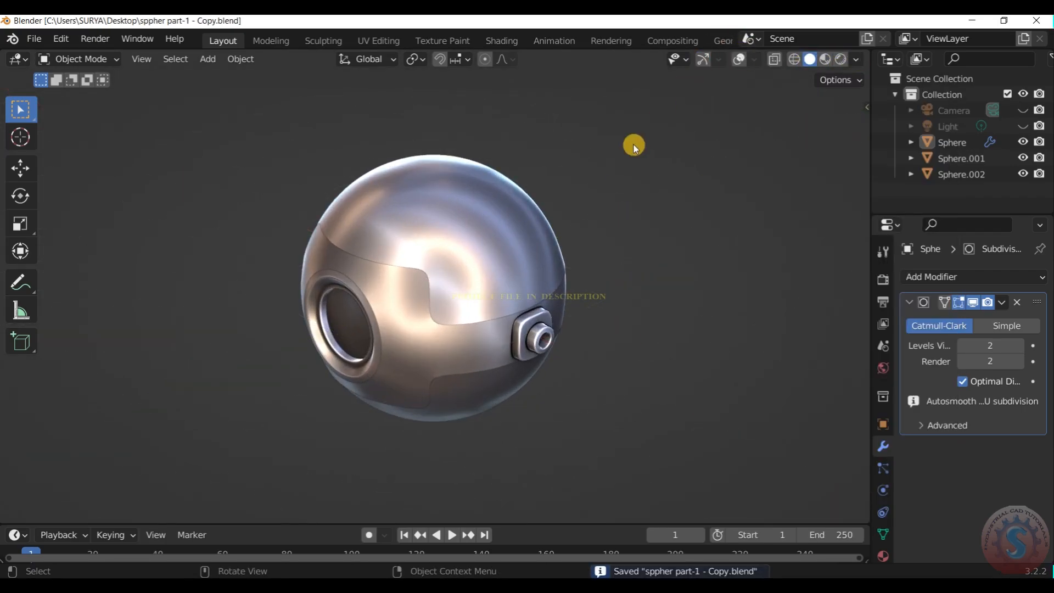
{"action": "key", "text": "ctrl+alt+space"}
{"action": "scroll", "coordinate": [670, 298], "scroll_direction": "up", "scroll_amount": 1}
{"action": "key", "text": "ctrl+alt+space"}
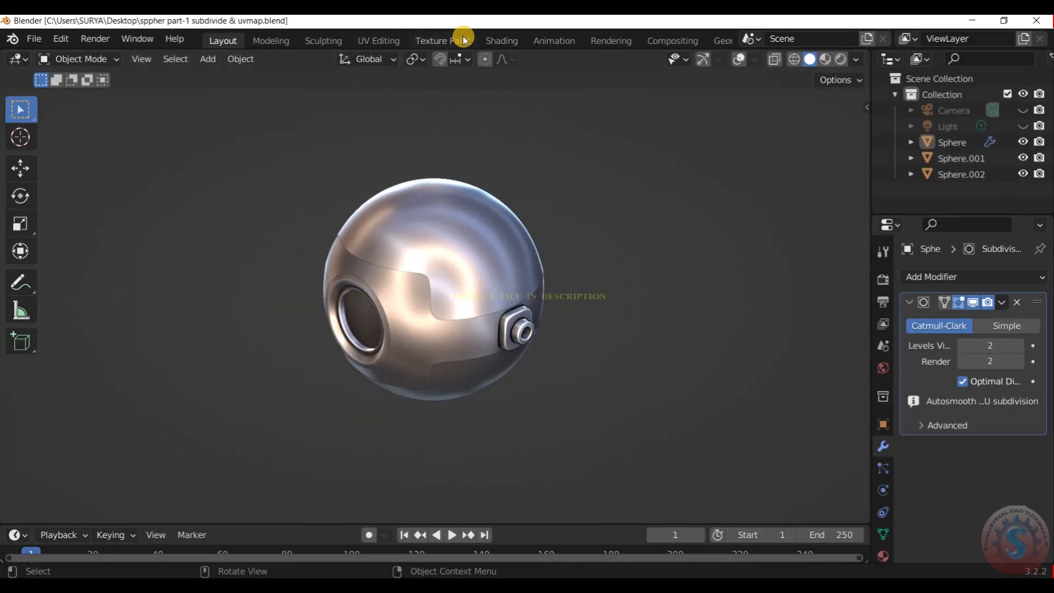
Step: Switch to the Shading workspace and create a new material named uvmap for the spherical shell
{"action": "left_click", "coordinate": [497, 45]}
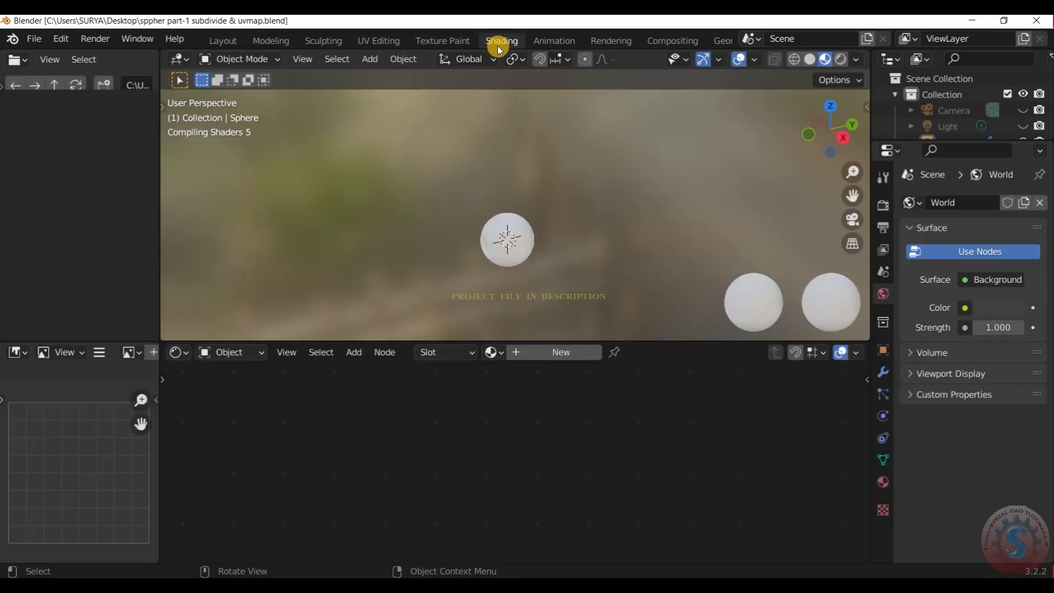
{"action": "middle_click_drag", "start_coordinate": [516, 265], "coordinate": [496, 183], "text": "shift"}
{"action": "scroll", "coordinate": [496, 183], "scroll_direction": "up", "scroll_amount": 3}
{"action": "left_click_drag", "start_coordinate": [818, 119], "coordinate": [862, 109]}
{"action": "left_click", "coordinate": [574, 357]}
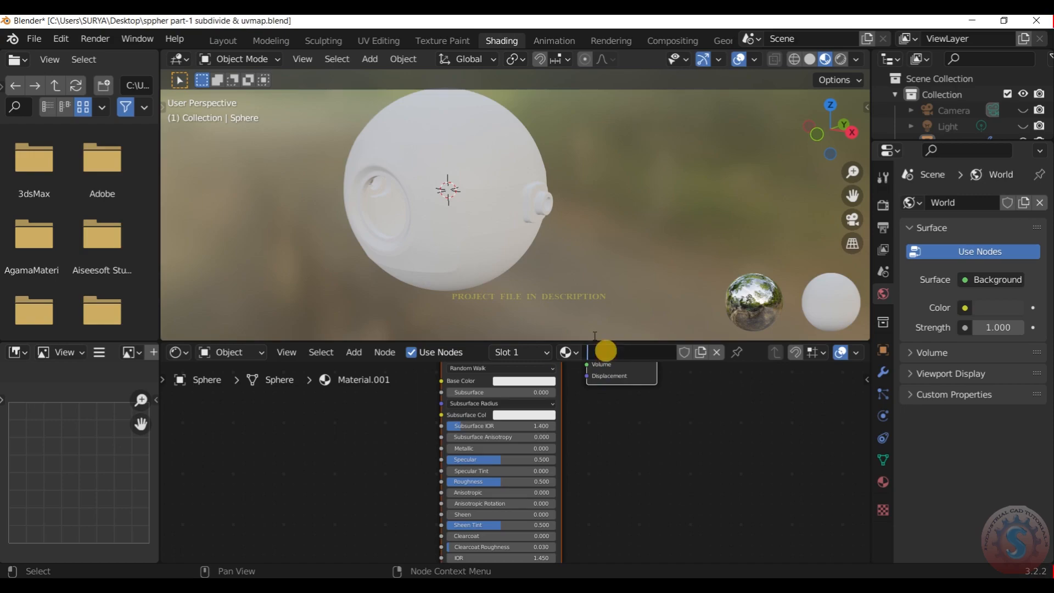
{"action": "left_click", "coordinate": [726, 452]}
{"action": "scroll", "coordinate": [611, 503], "scroll_direction": "down", "scroll_amount": 3}
{"action": "left_click", "coordinate": [521, 364]}
{"action": "key", "text": "ctrl+shift+t"}
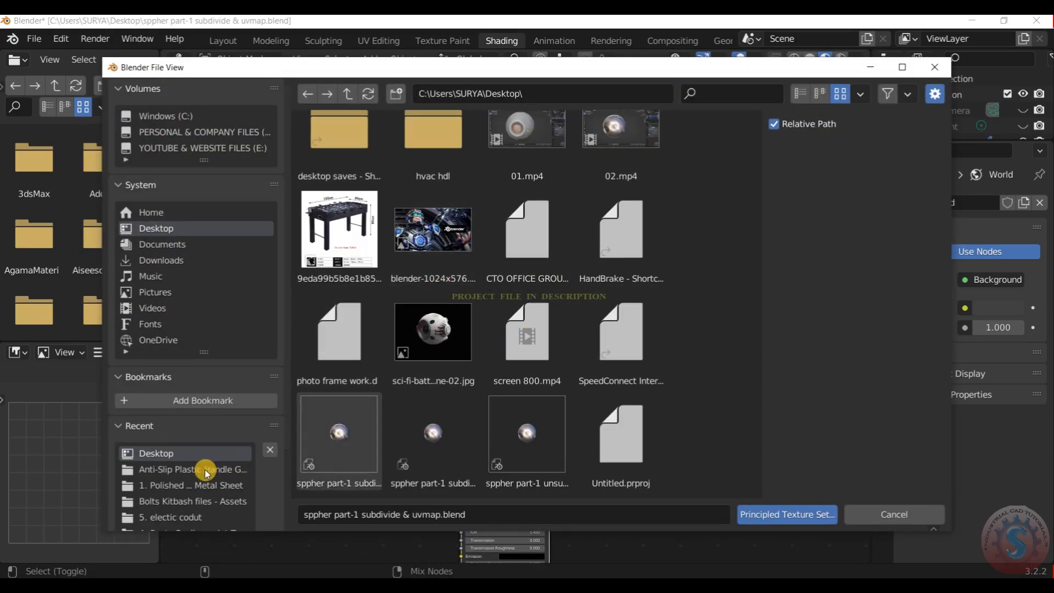
{"action": "left_click", "coordinate": [184, 470]}
{"action": "left_click", "coordinate": [934, 67]}
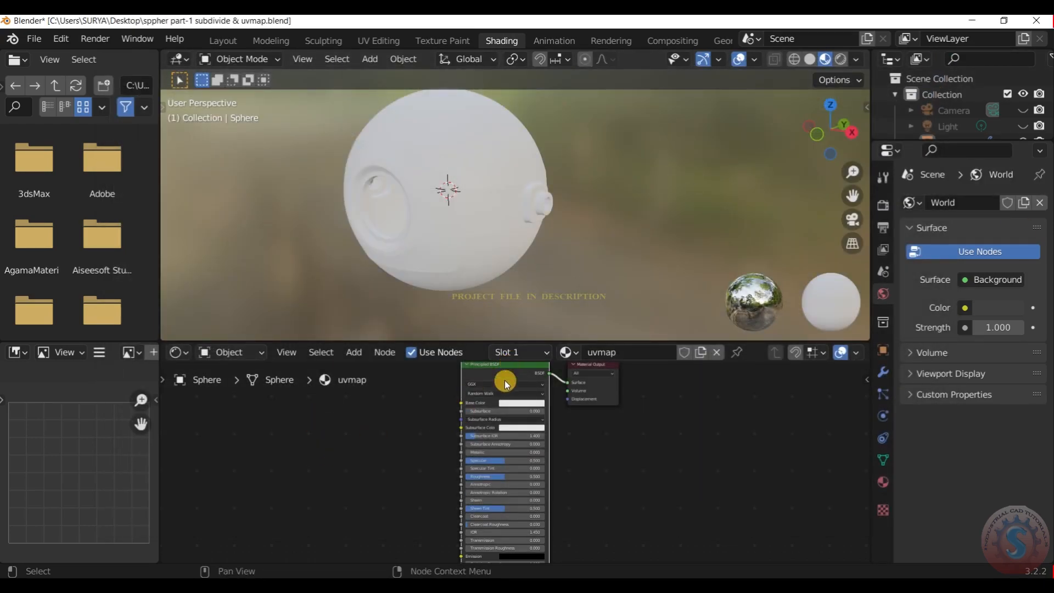
{"action": "scroll", "coordinate": [509, 370], "scroll_direction": "down", "scroll_amount": 2}
{"action": "right_click", "coordinate": [374, 450]}
{"action": "key", "text": "Escape"}
{"action": "right_click", "coordinate": [410, 444]}
{"action": "key", "text": "Escape"}
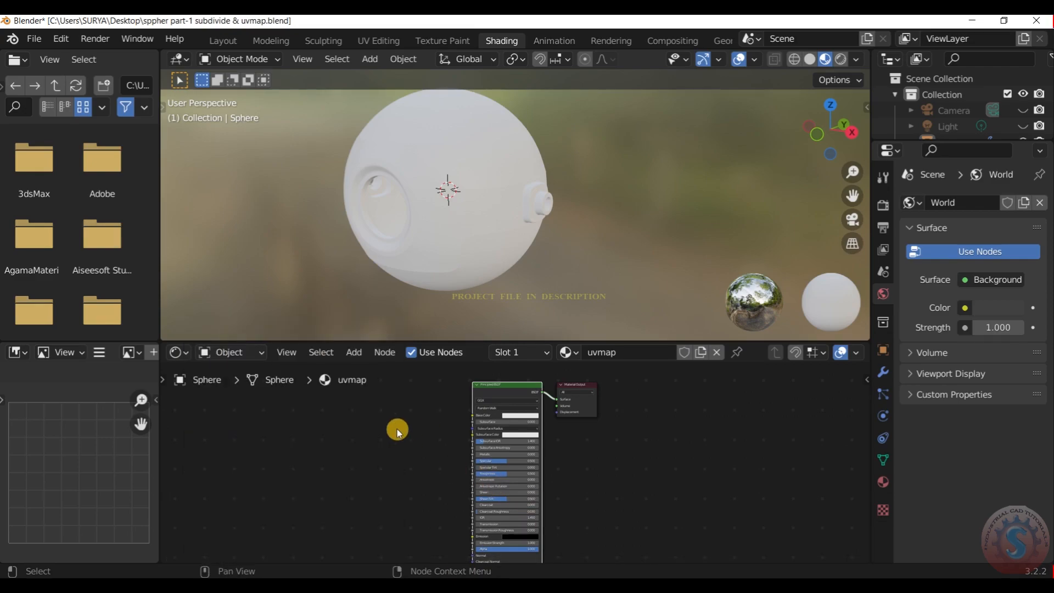
Step: Add an Image Texture node to the uvmap material and link it to the shader's Base Color
{"action": "key", "text": "shift+a"}
{"action": "left_click", "coordinate": [392, 378]}
{"action": "key", "text": "Return"}
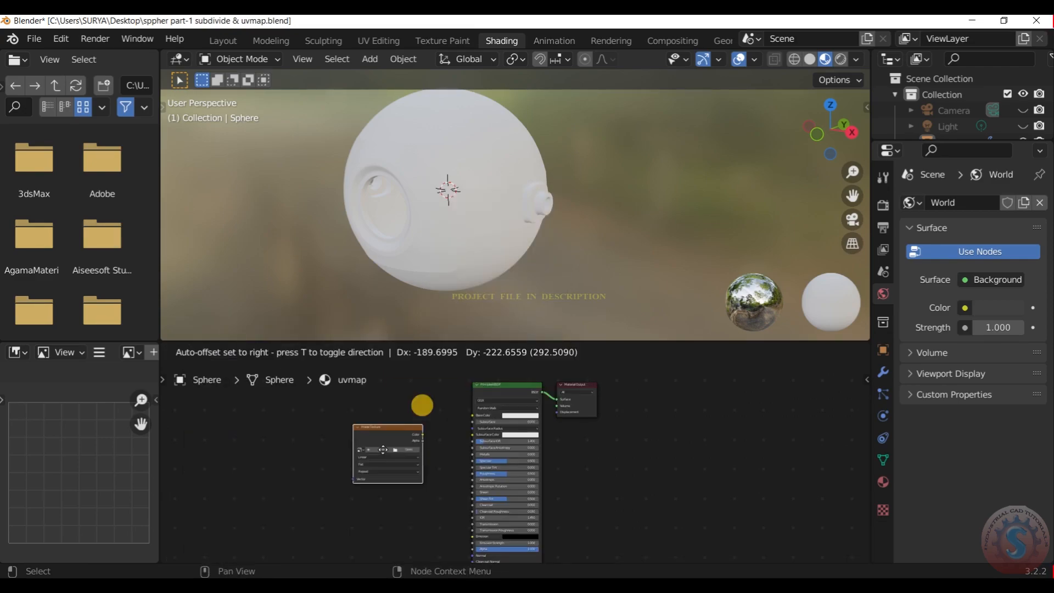
{"action": "left_click", "coordinate": [437, 436]}
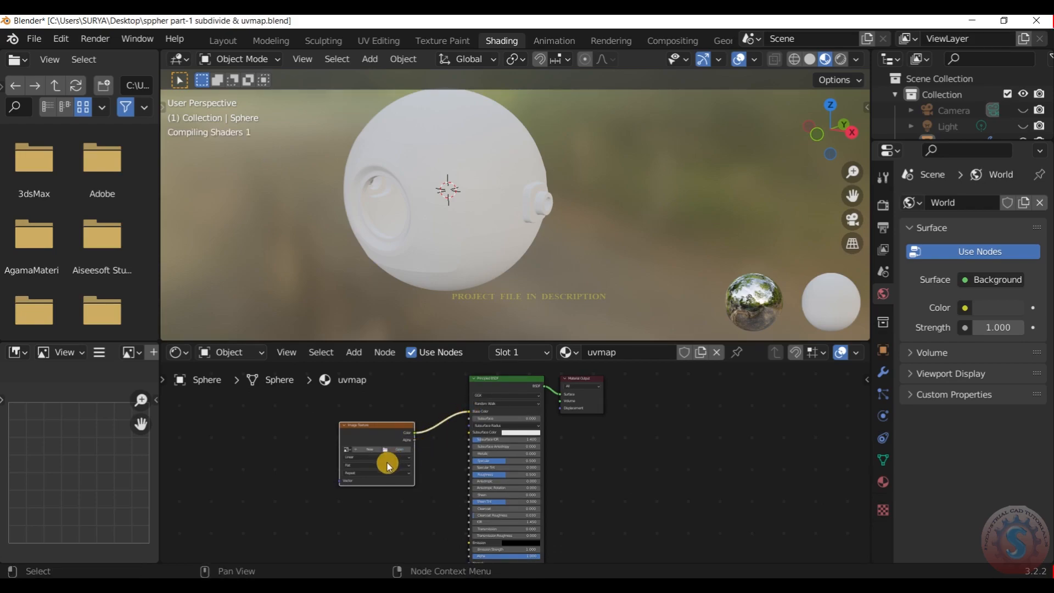
Step: Try a new blank 2048 × 2048 px image in the Image Texture node and delete that node
{"action": "left_click", "coordinate": [348, 448]}
{"action": "left_click", "coordinate": [404, 458]}
{"action": "left_click", "coordinate": [392, 442]}
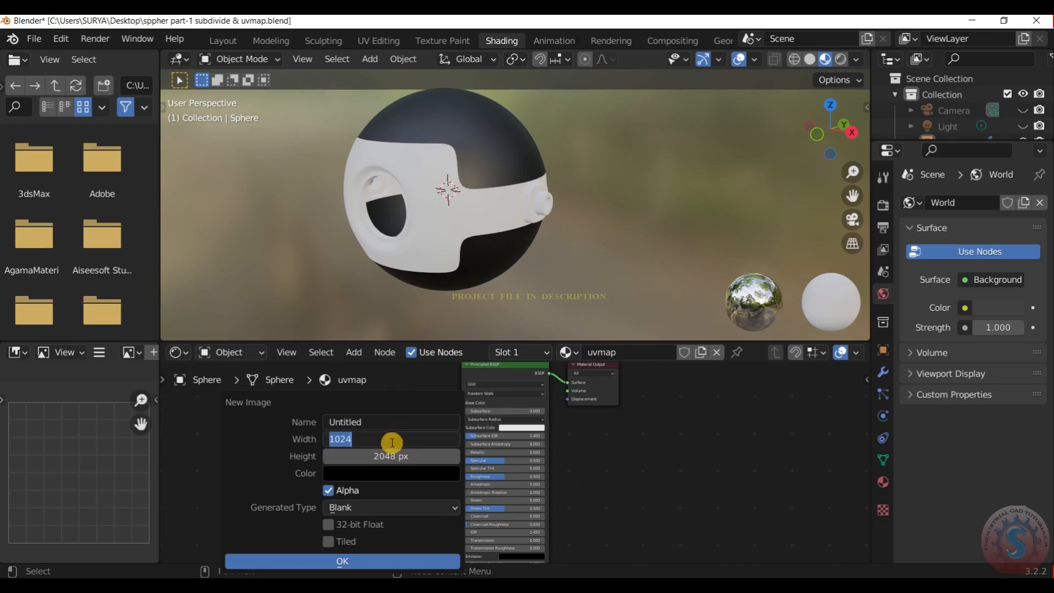
{"action": "type", "text": "*2"}
{"action": "key", "text": "Return"}
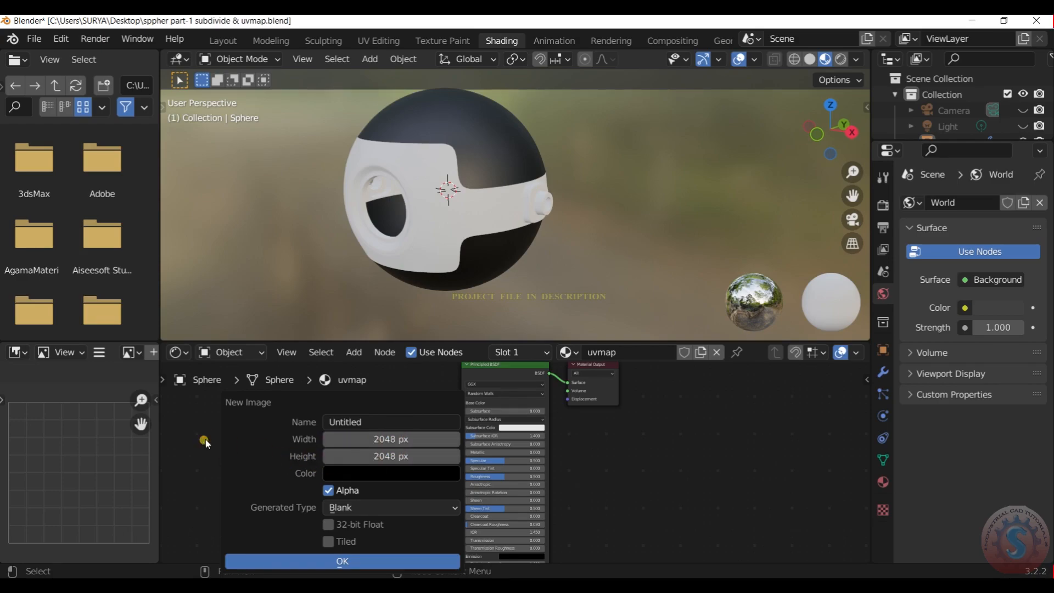
{"action": "left_click", "coordinate": [370, 561]}
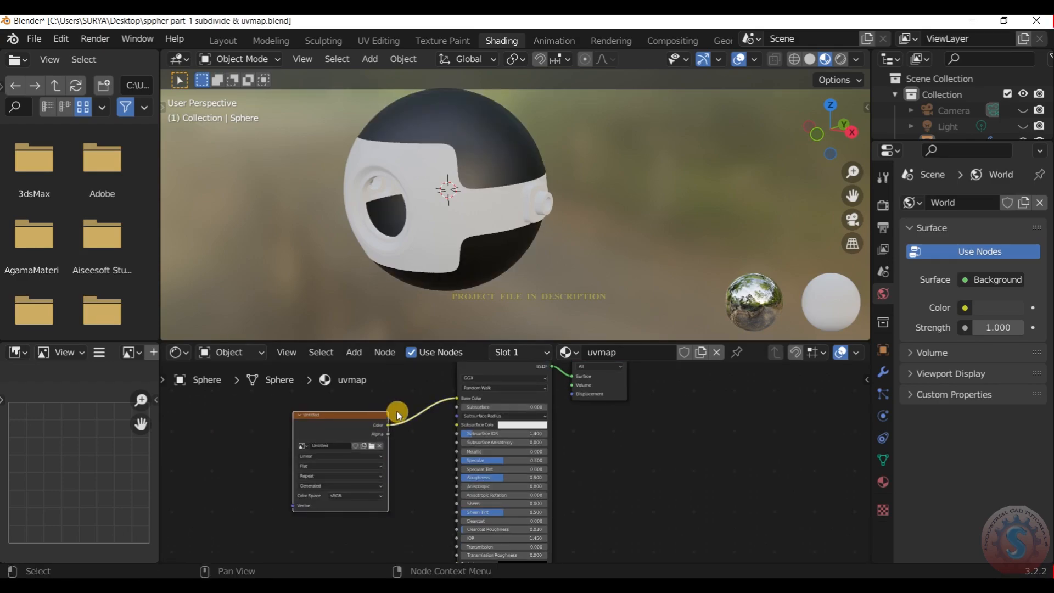
{"action": "key", "text": "x"}
Step: Add a fresh Image Texture node and connect its Color output to the Principled BSDF's Base Color
{"action": "key", "text": "shift+a"}
{"action": "left_click", "coordinate": [391, 378]}
{"action": "type", "text": "im"}
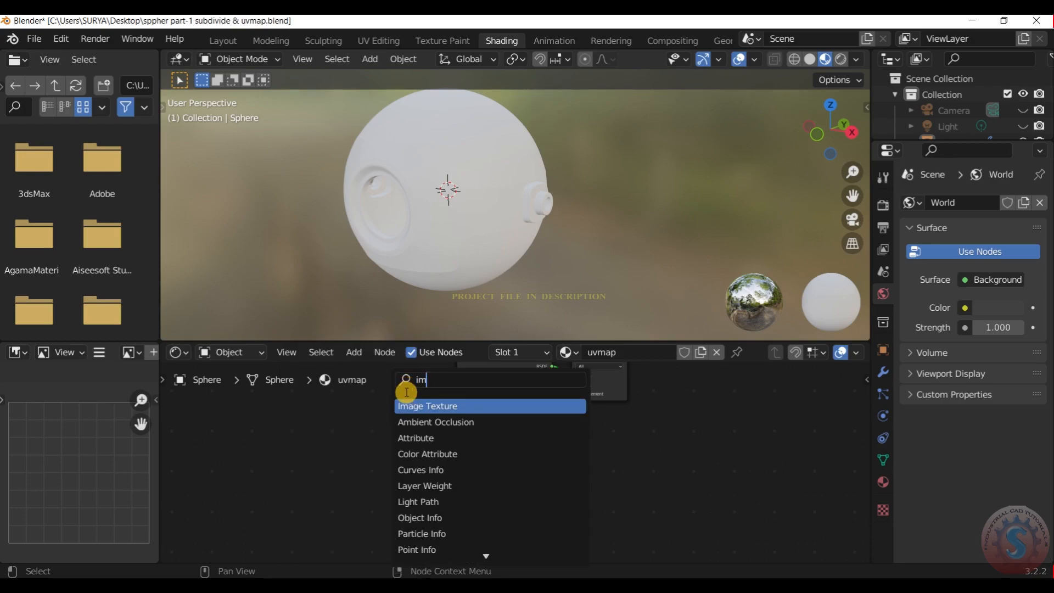
{"action": "left_click", "coordinate": [418, 406]}
{"action": "left_click", "coordinate": [384, 429]}
{"action": "left_click_drag", "start_coordinate": [375, 425], "coordinate": [453, 400]}
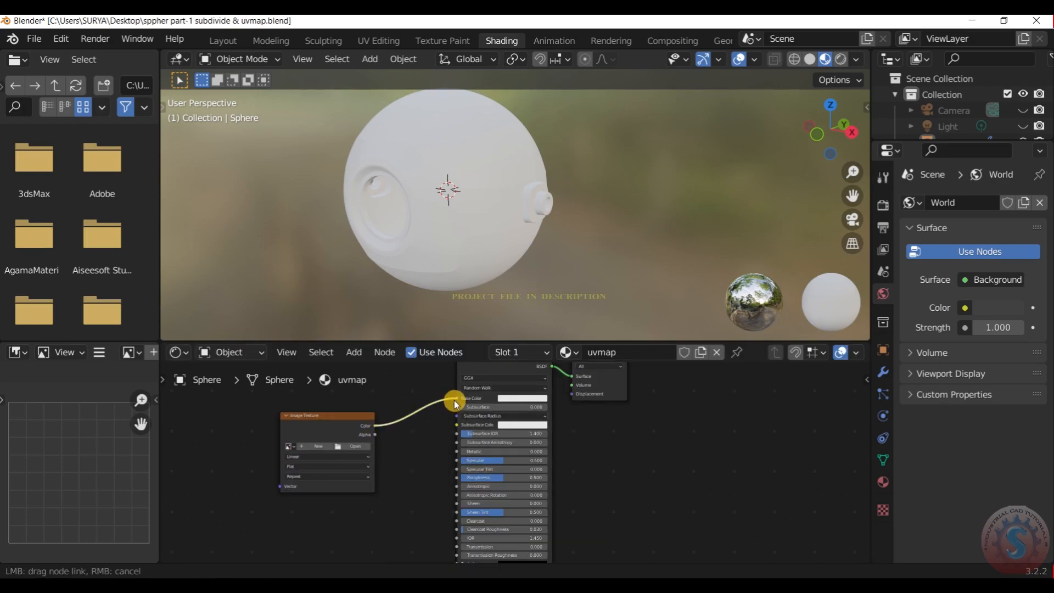
Step: Create a new image in the Image Texture node with the generated type UV Grid
{"action": "left_click", "coordinate": [319, 455]}
{"action": "left_click", "coordinate": [351, 505]}
{"action": "left_click", "coordinate": [337, 467]}
{"action": "left_click", "coordinate": [351, 558]}
Step: Assign the existing uvmap material to the band piece and the front ring, and clear the selection
{"action": "left_click", "coordinate": [492, 202]}
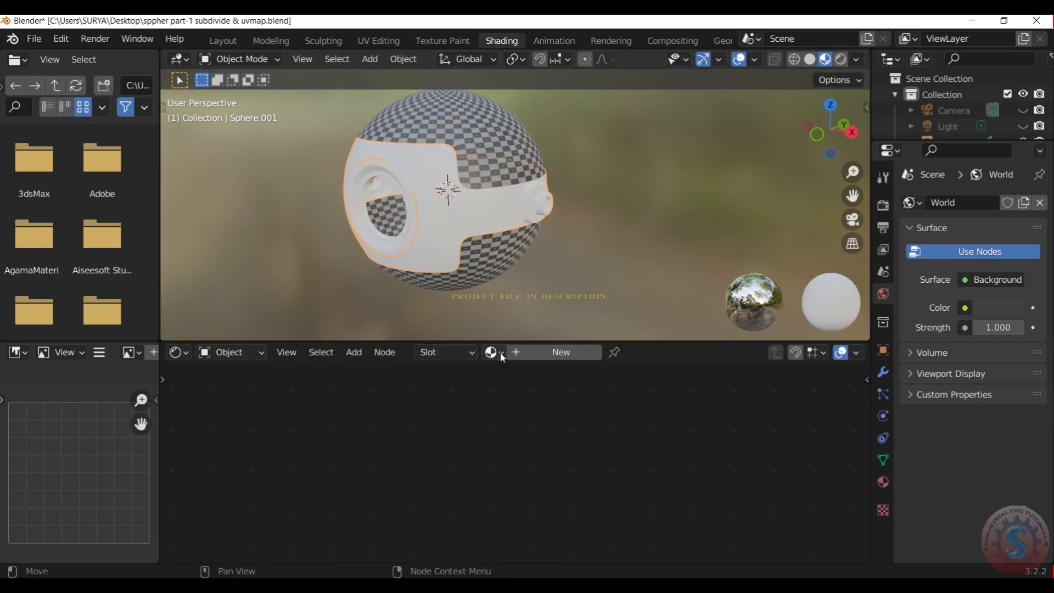
{"action": "left_click", "coordinate": [493, 352]}
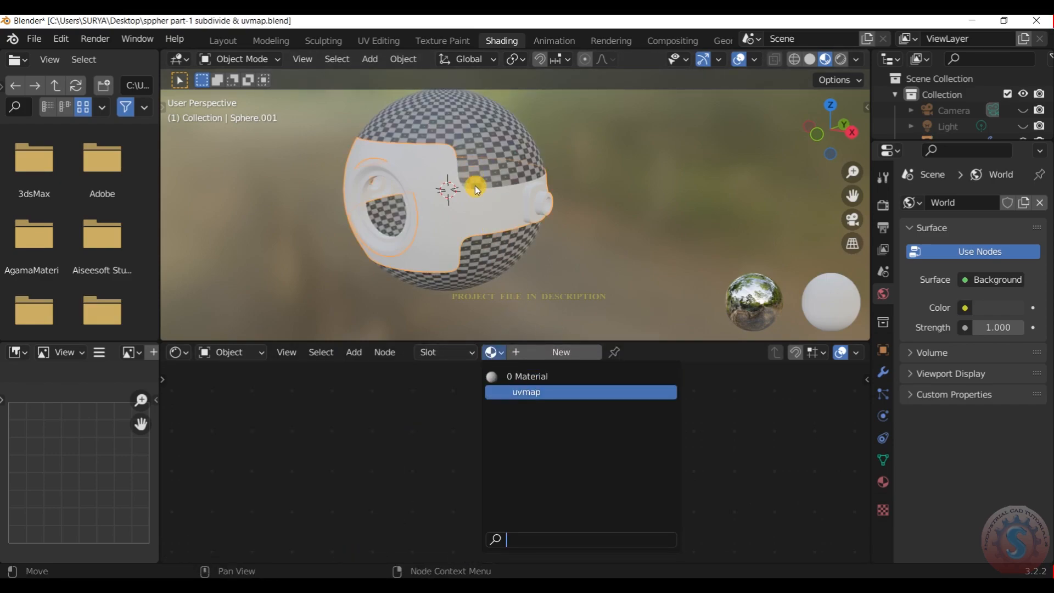
{"action": "key", "text": "Return"}
{"action": "left_click", "coordinate": [400, 197]}
{"action": "left_click", "coordinate": [567, 353]}
{"action": "left_click", "coordinate": [519, 390]}
{"action": "left_click", "coordinate": [603, 220]}
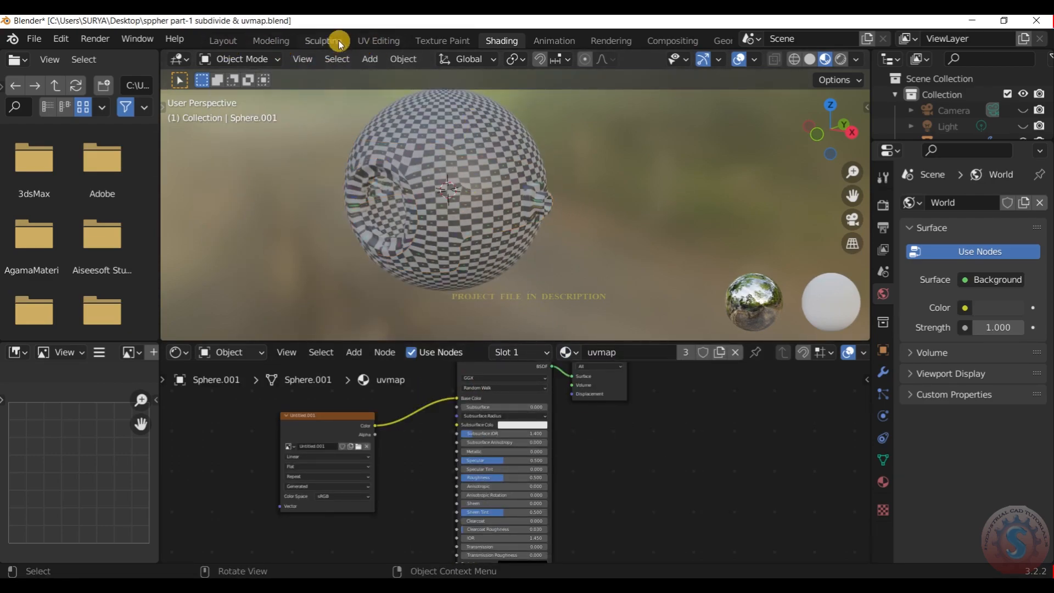
Step: Switch to the UV Editing workspace in Object Mode, show the render properties and set the viewport to Material Preview shading
{"action": "left_click", "coordinate": [377, 40]}
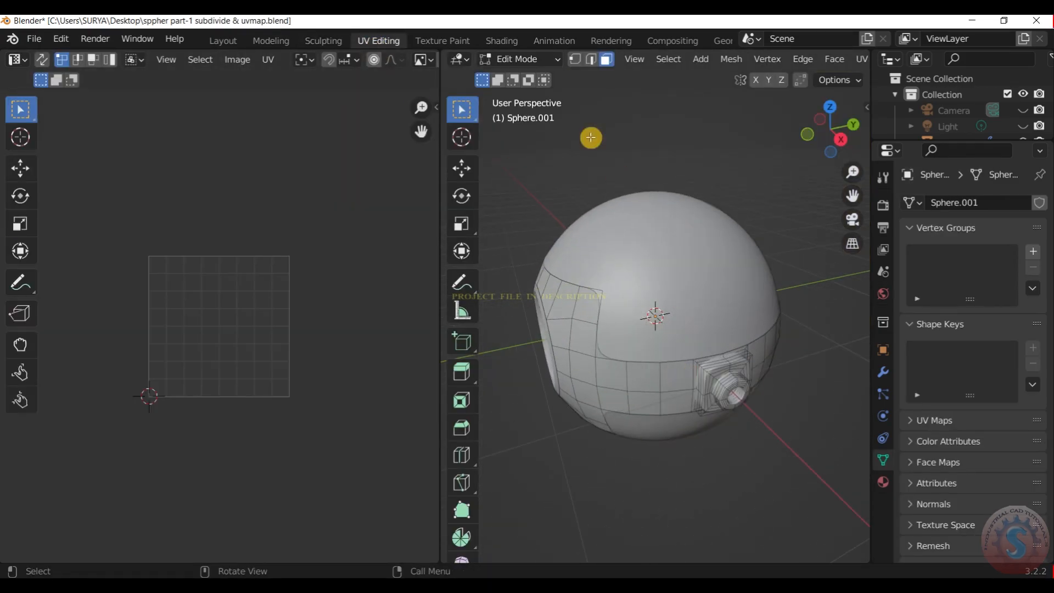
{"action": "left_click", "coordinate": [524, 58]}
{"action": "left_click", "coordinate": [535, 72]}
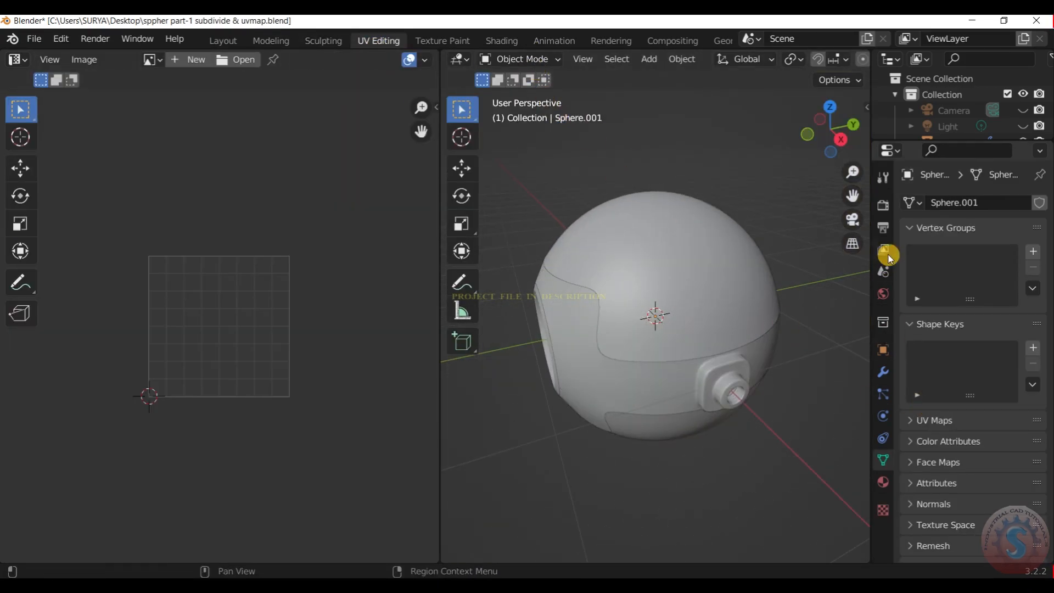
{"action": "left_click", "coordinate": [883, 205]}
{"action": "scroll", "coordinate": [768, 62], "scroll_direction": "down", "scroll_amount": 8}
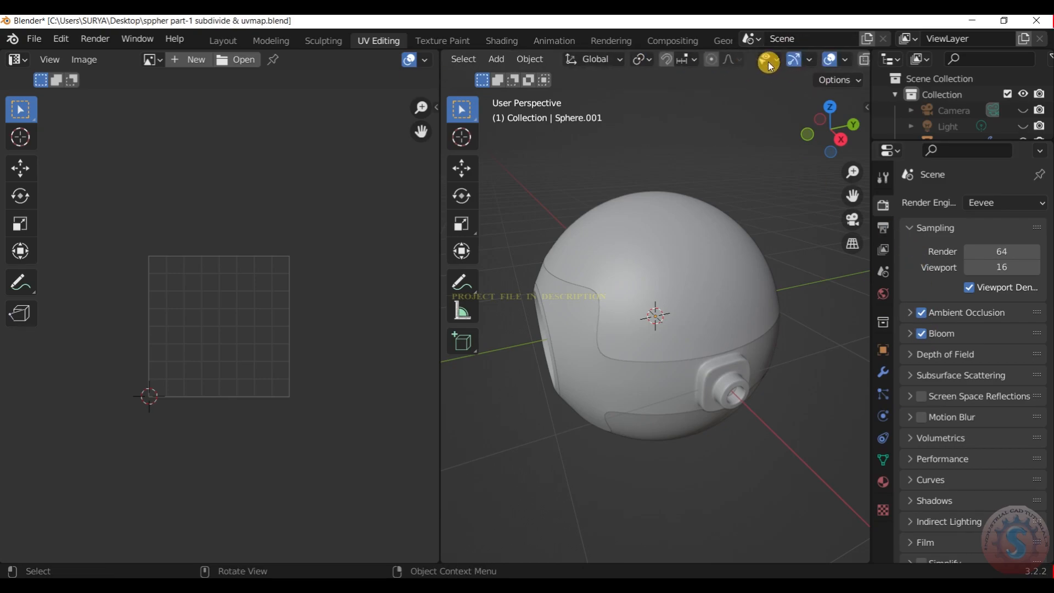
{"action": "left_click", "coordinate": [826, 58]}
{"action": "scroll", "coordinate": [928, 450], "scroll_direction": "down", "scroll_amount": 3}
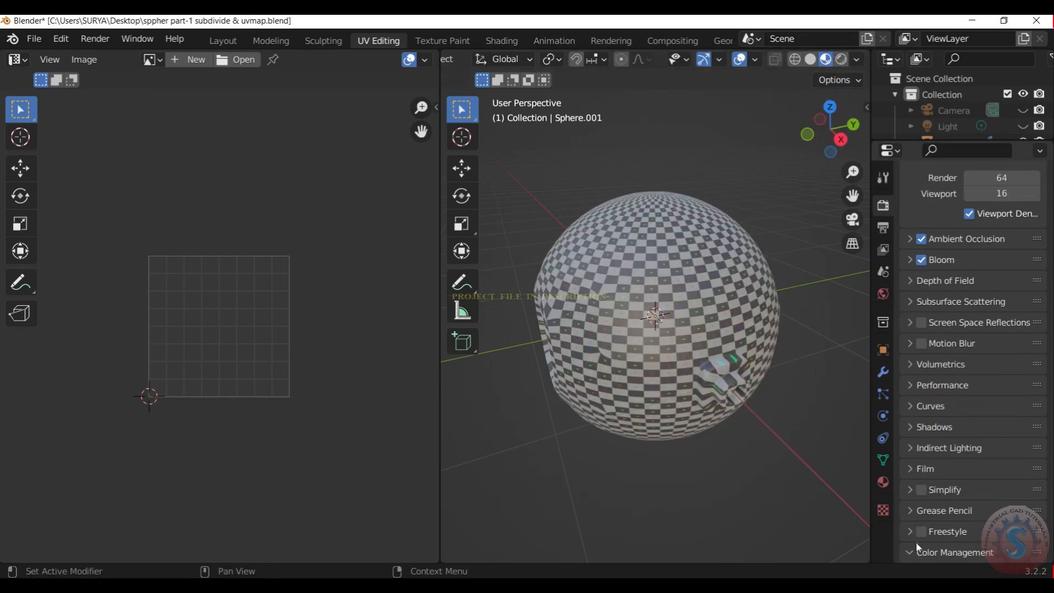
Step: Look through the render settings, expanding the Shadows and Depth of Field sections
{"action": "scroll", "coordinate": [966, 483], "scroll_direction": "down", "scroll_amount": 5}
{"action": "left_click", "coordinate": [1002, 470]}
{"action": "left_click", "coordinate": [972, 419]}
{"action": "scroll", "coordinate": [969, 417], "scroll_direction": "up", "scroll_amount": 2}
{"action": "scroll", "coordinate": [970, 417], "scroll_direction": "up", "scroll_amount": 2}
{"action": "left_click", "coordinate": [965, 393]}
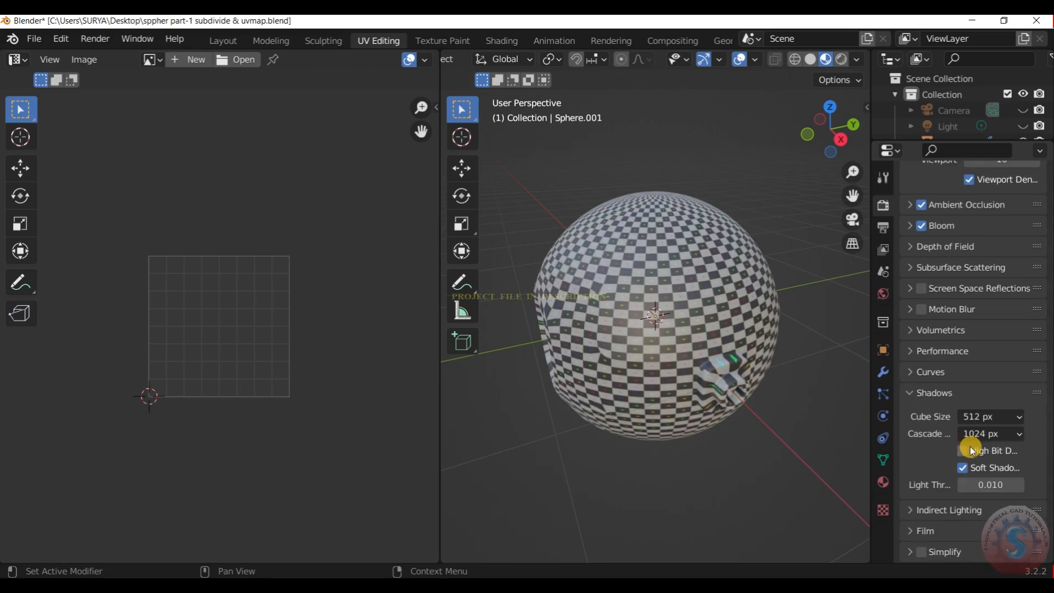
{"action": "left_click", "coordinate": [950, 246]}
{"action": "scroll", "coordinate": [743, 229], "scroll_direction": "down", "scroll_amount": 3}
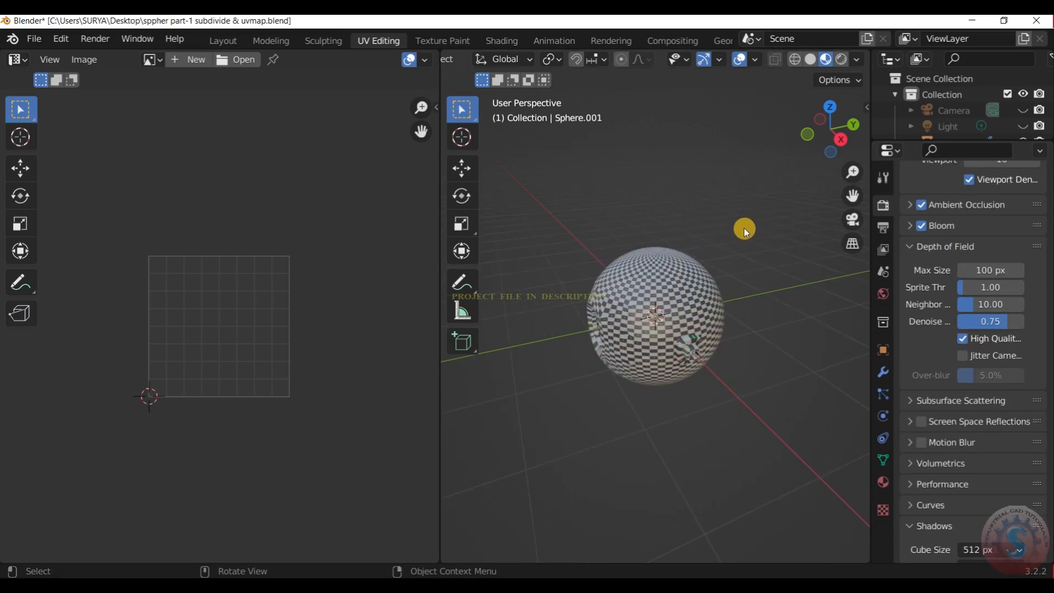
Step: From the camera view, hide the sphere shells and the front ring so only the band stays visible, and save the file
{"action": "key", "text": "KP_0"}
{"action": "scroll", "coordinate": [674, 334], "scroll_direction": "up", "scroll_amount": 5}
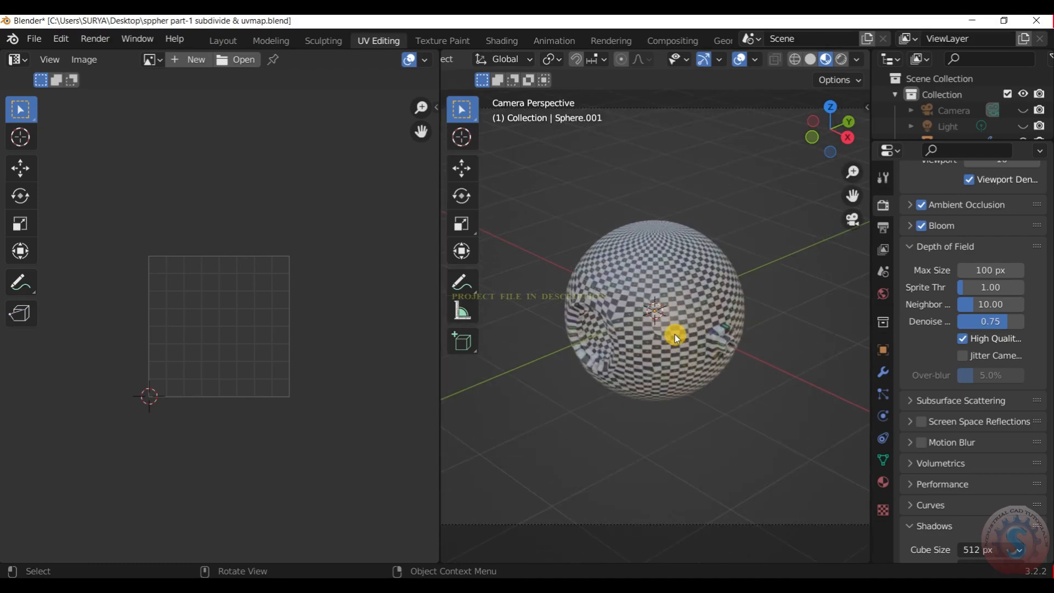
{"action": "scroll", "coordinate": [673, 334], "scroll_direction": "up", "scroll_amount": 4}
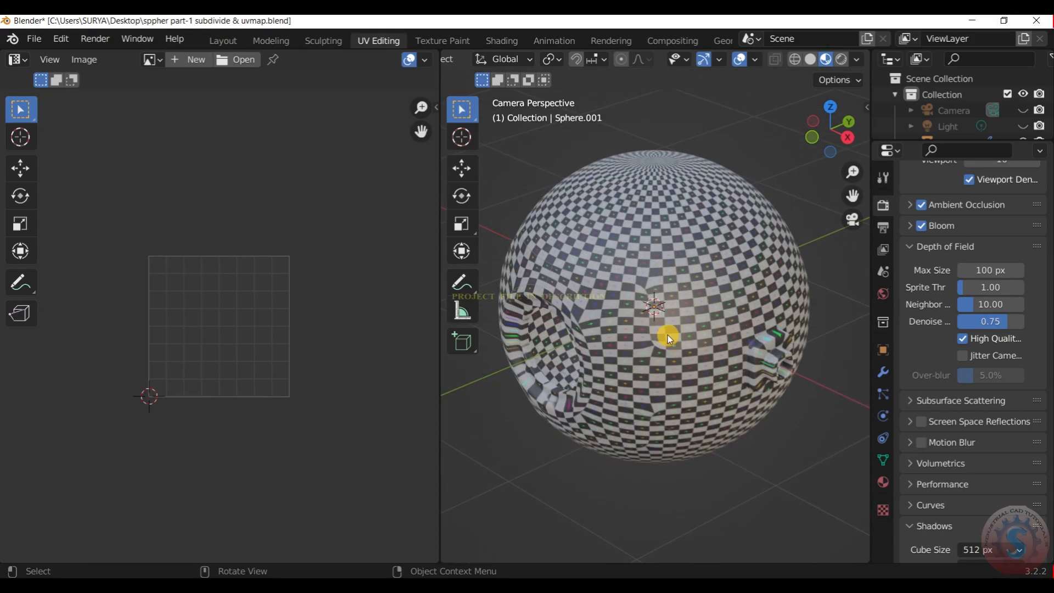
{"action": "left_click", "coordinate": [689, 212]}
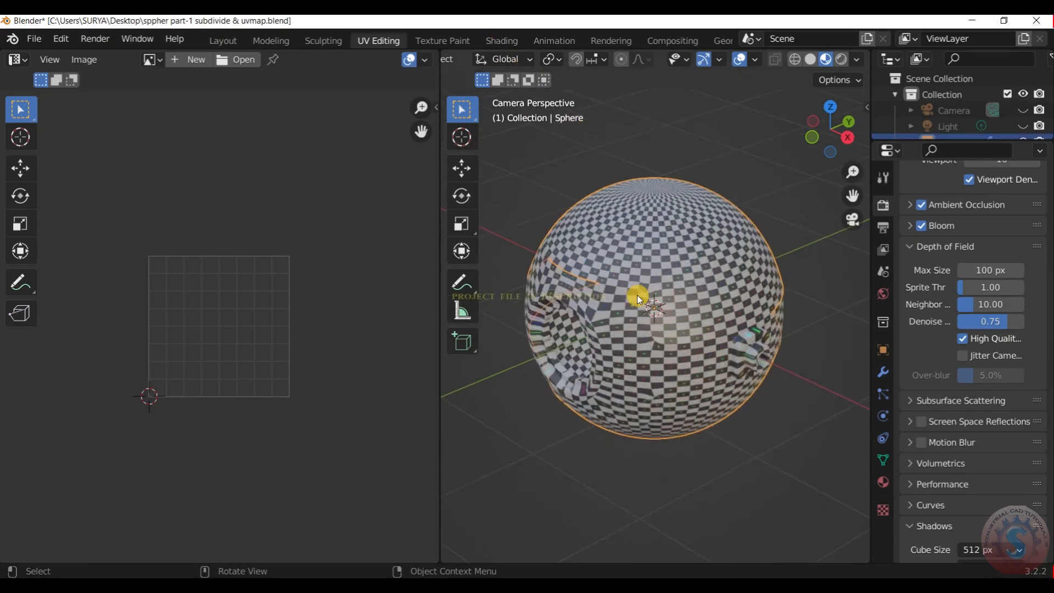
{"action": "key", "text": "h"}
{"action": "key", "text": "ctrl+z"}
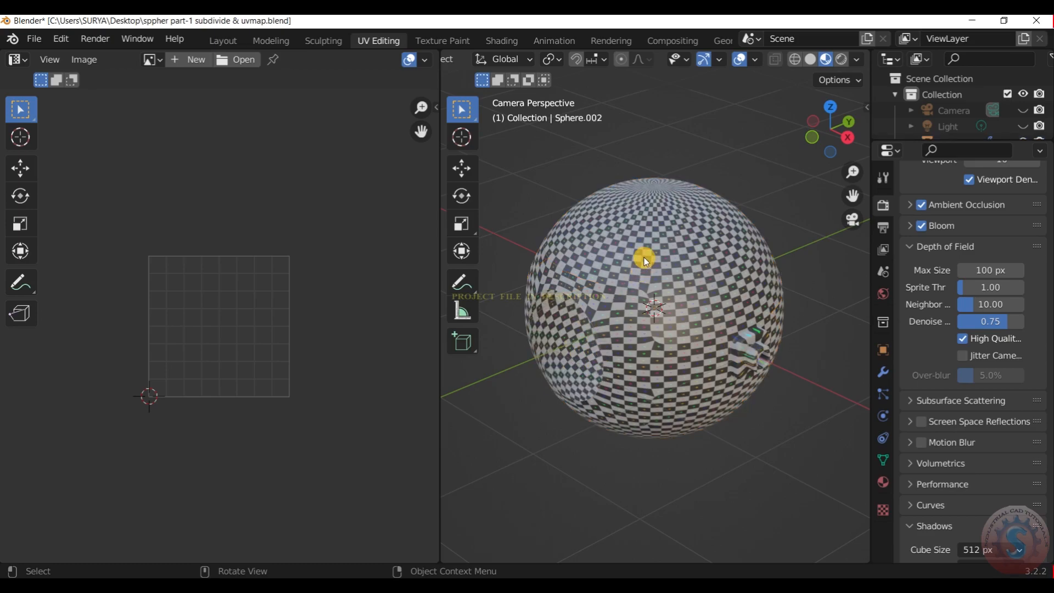
{"action": "key", "text": "h"}
{"action": "left_click", "coordinate": [640, 345]}
{"action": "key", "text": "ctrl+s"}
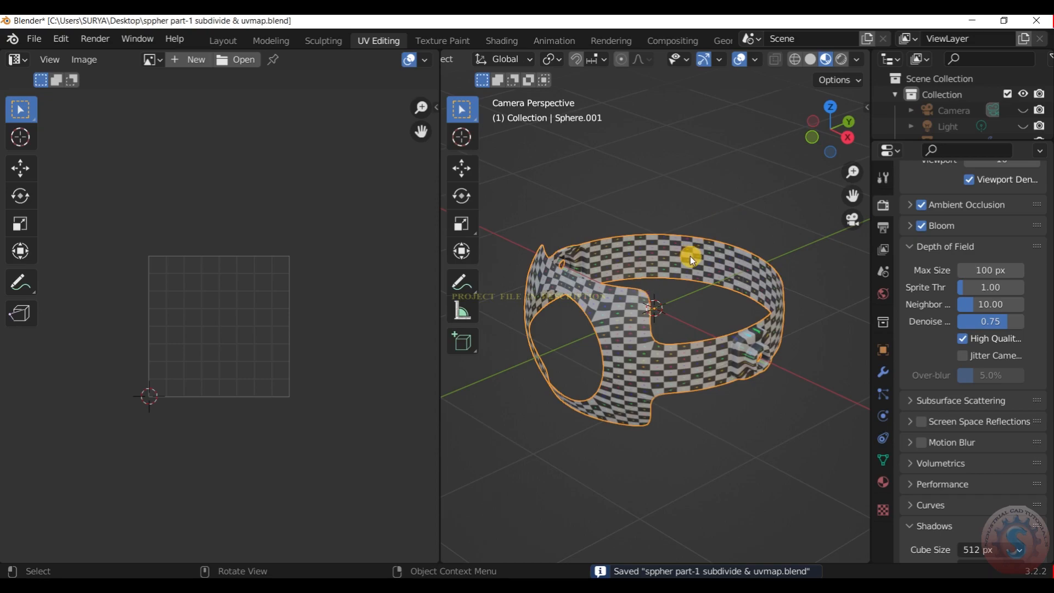
{"action": "left_click", "coordinate": [544, 140]}
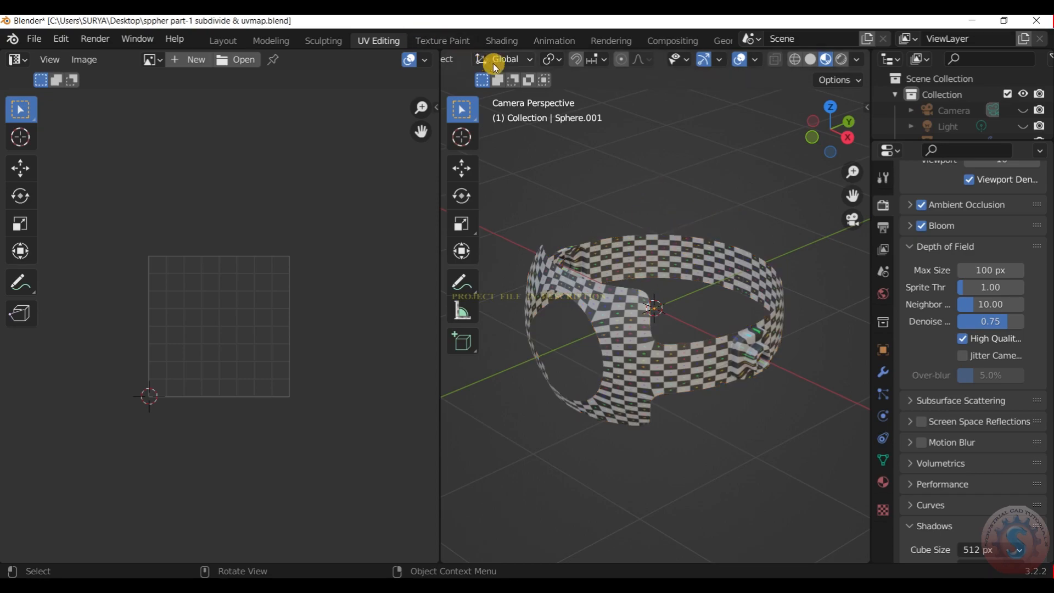
Step: Unwrap all faces of the band in Edit Mode with Smart UV Project and select all its UVs
{"action": "scroll", "coordinate": [580, 74], "scroll_direction": "up", "scroll_amount": 5}
{"action": "scroll", "coordinate": [580, 75], "scroll_direction": "down", "scroll_amount": 5}
{"action": "scroll", "coordinate": [561, 59], "scroll_direction": "down", "scroll_amount": 2}
{"action": "scroll", "coordinate": [494, 59], "scroll_direction": "up", "scroll_amount": 2}
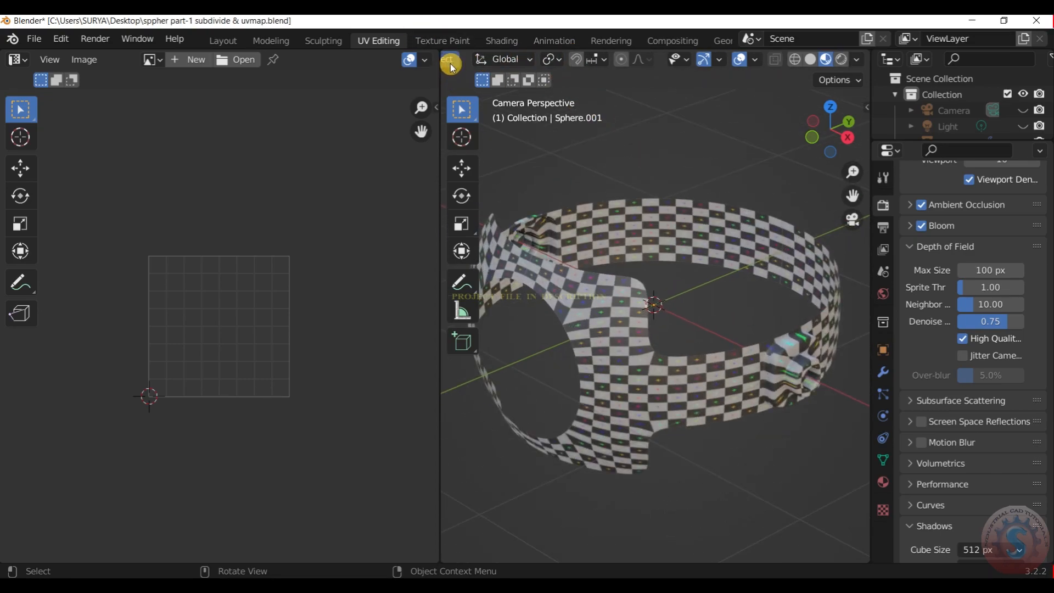
{"action": "left_click", "coordinate": [519, 58]}
{"action": "left_click", "coordinate": [516, 91]}
{"action": "key", "text": "a"}
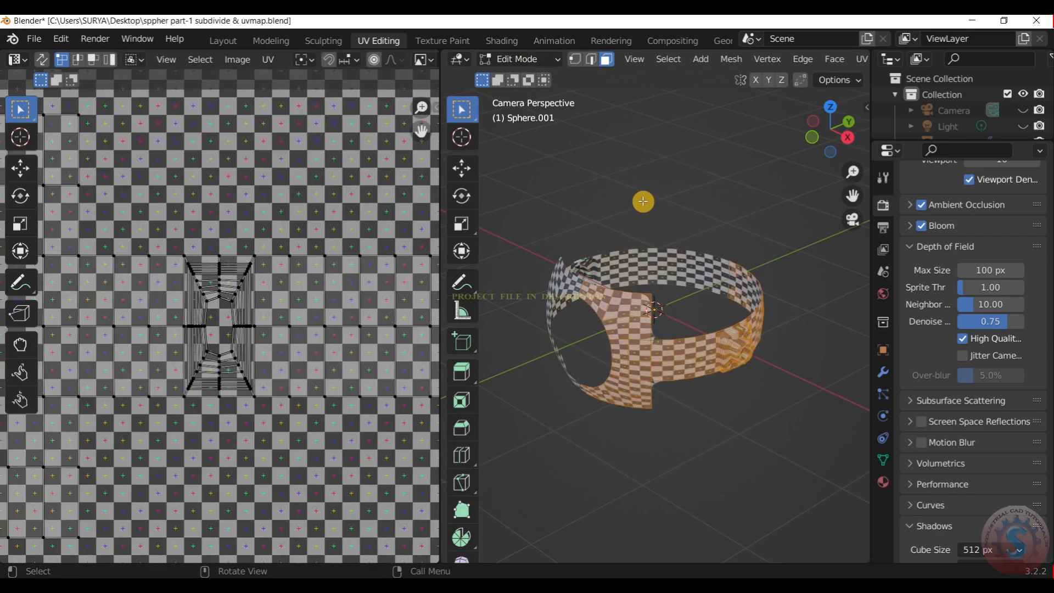
{"action": "key", "text": "u"}
{"action": "left_click", "coordinate": [598, 91]}
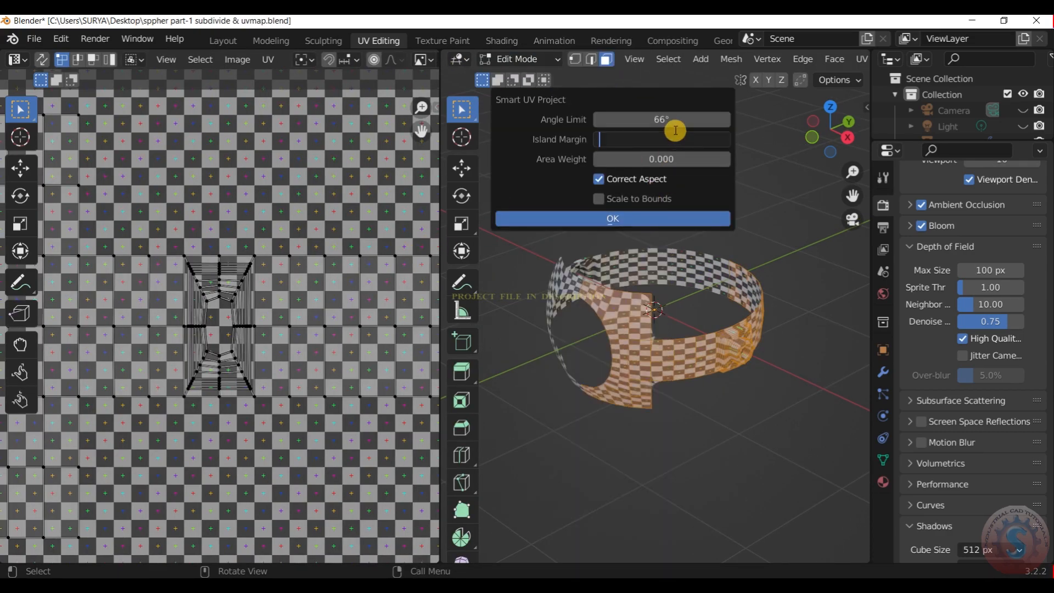
{"action": "left_click", "coordinate": [679, 159]}
{"action": "left_click", "coordinate": [647, 218]}
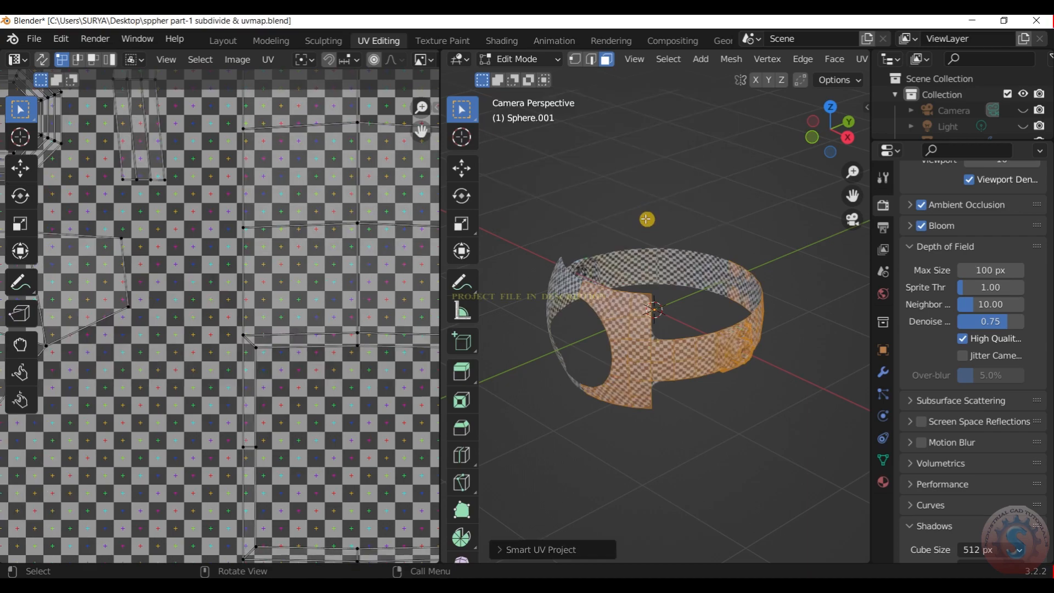
{"action": "key", "text": "KP_0"}
{"action": "scroll", "coordinate": [352, 258], "scroll_direction": "down", "scroll_amount": 4}
{"action": "key", "text": "a"}
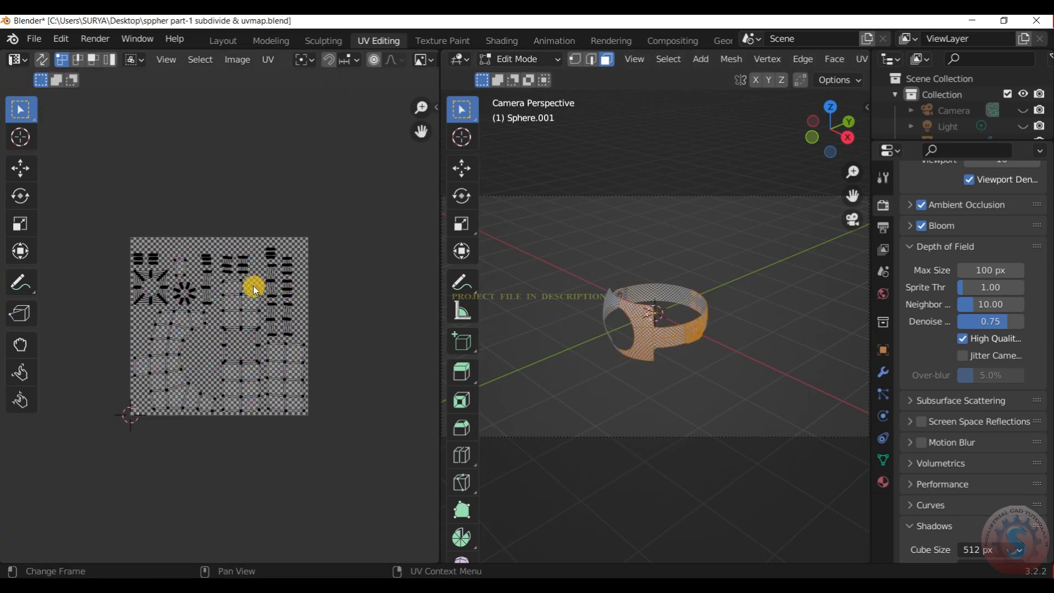
Step: Return the band to Object Mode and apply its Mirror and Subdivision modifiers
{"action": "left_click", "coordinate": [882, 372]}
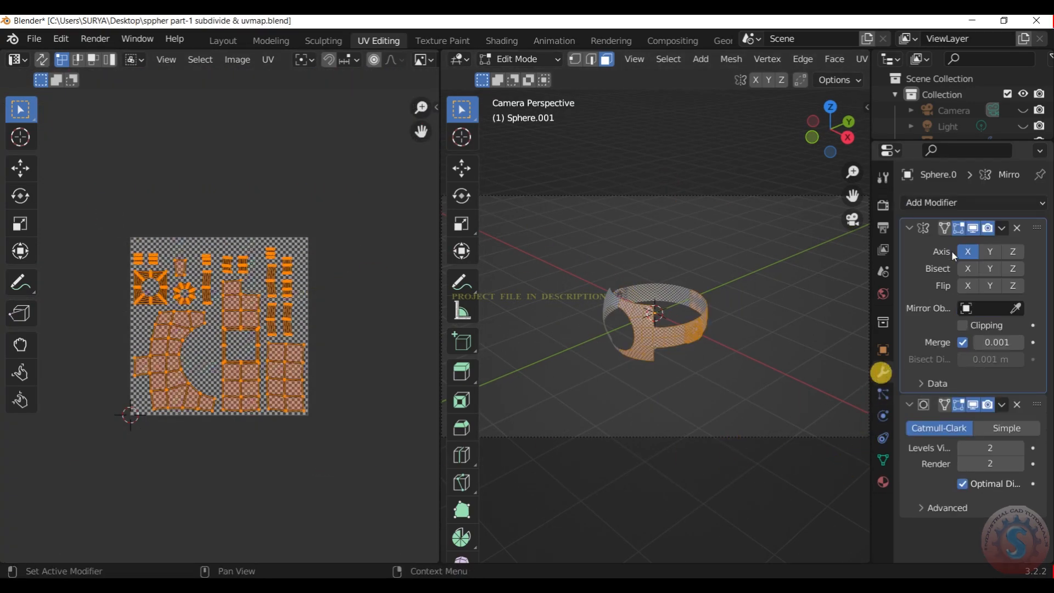
{"action": "left_click", "coordinate": [1004, 231]}
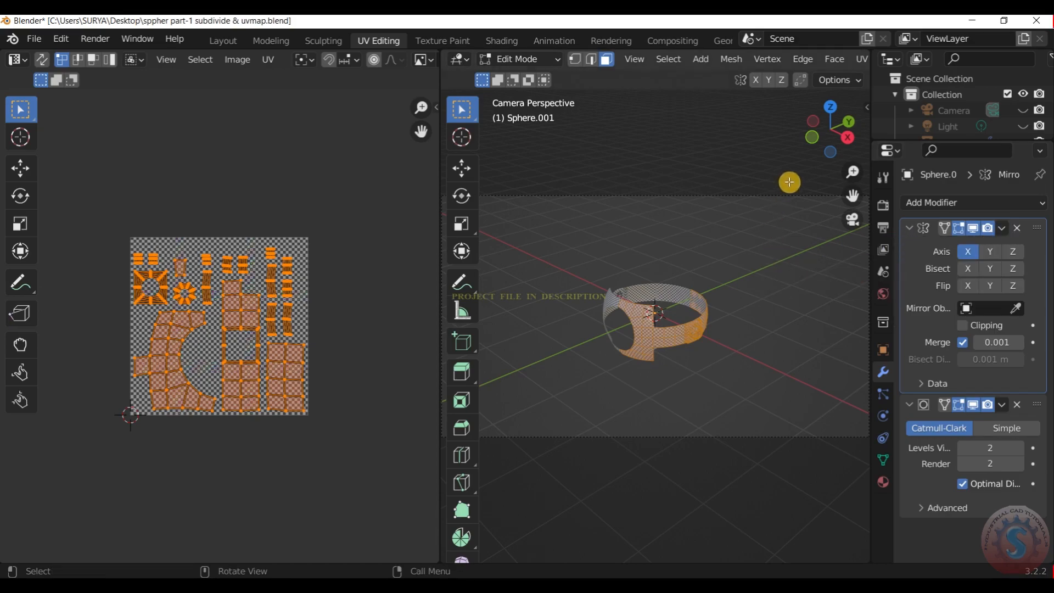
{"action": "left_click", "coordinate": [516, 63]}
{"action": "left_click", "coordinate": [511, 77]}
{"action": "left_click", "coordinate": [1002, 228]}
{"action": "left_click", "coordinate": [983, 246]}
{"action": "left_click", "coordinate": [1002, 227]}
{"action": "left_click", "coordinate": [982, 246]}
Step: Examine the band's UV islands in Edit Mode and its checker pattern in Object Mode
{"action": "left_click", "coordinate": [518, 59]}
{"action": "left_click", "coordinate": [513, 91]}
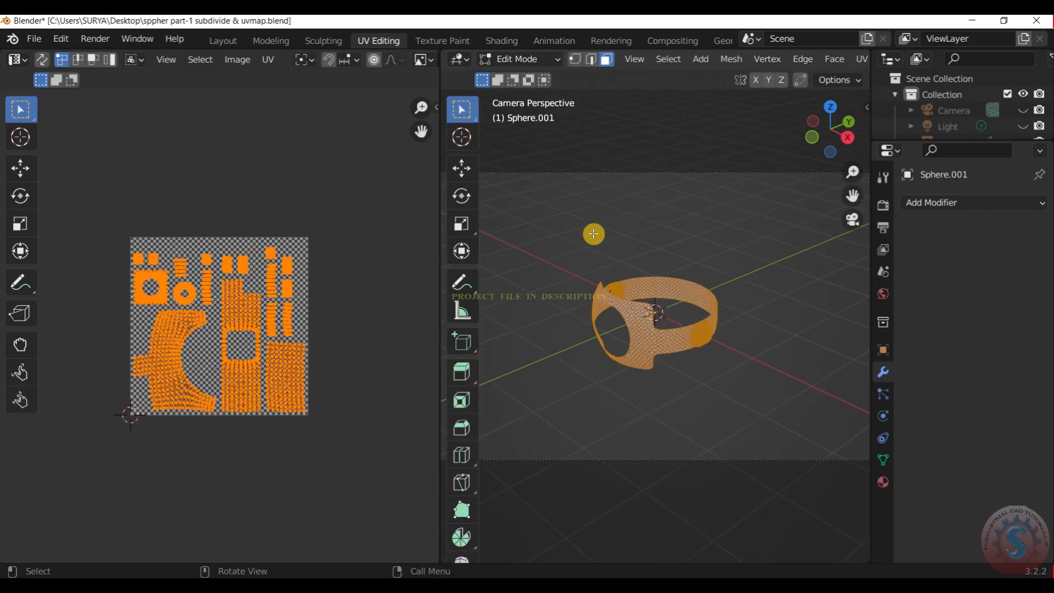
{"action": "key", "text": "u"}
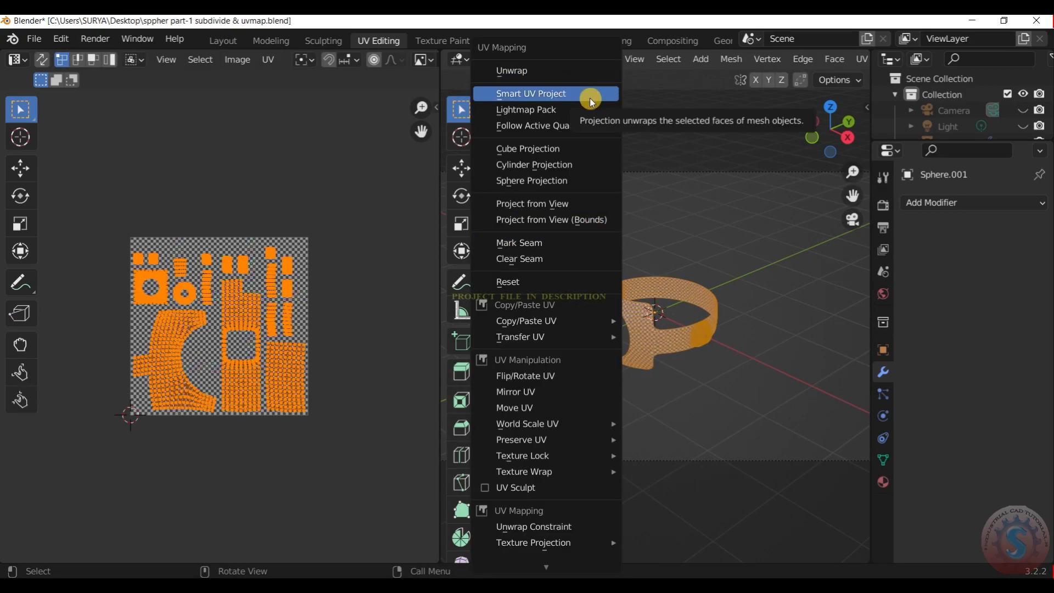
{"action": "left_click", "coordinate": [721, 120]}
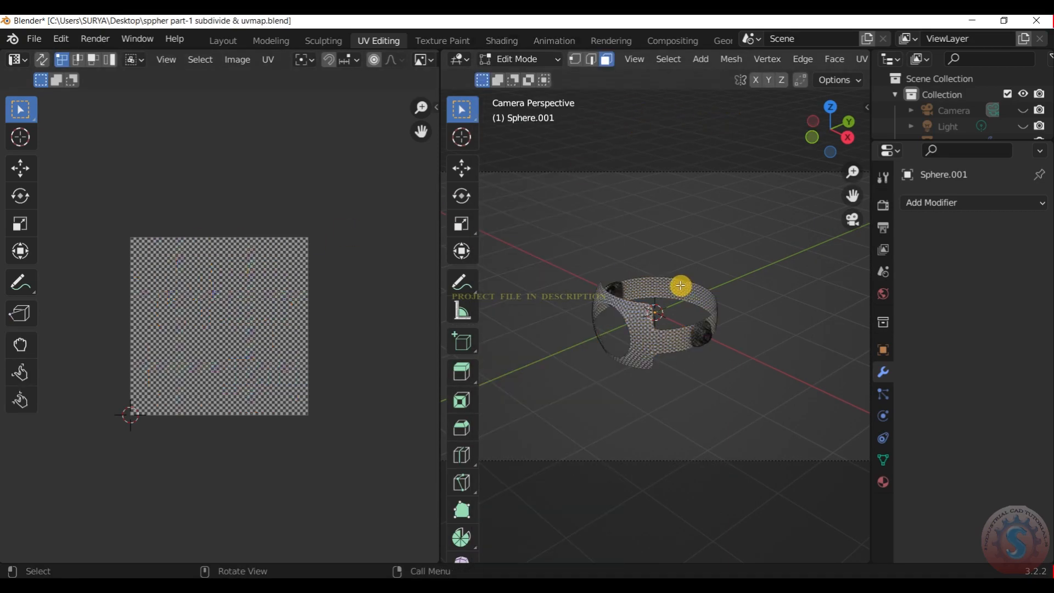
{"action": "key", "text": "a"}
{"action": "scroll", "coordinate": [169, 277], "scroll_direction": "up", "scroll_amount": 4}
{"action": "scroll", "coordinate": [207, 330], "scroll_direction": "down", "scroll_amount": 3}
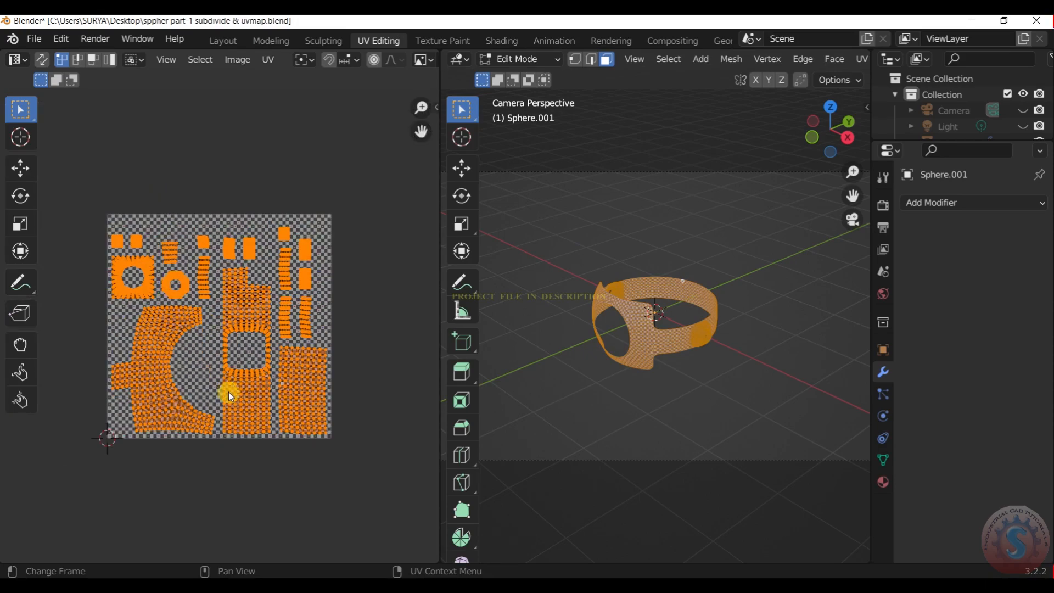
{"action": "scroll", "coordinate": [226, 391], "scroll_direction": "up", "scroll_amount": 1}
{"action": "left_click", "coordinate": [351, 142]}
{"action": "key", "text": "Tab"}
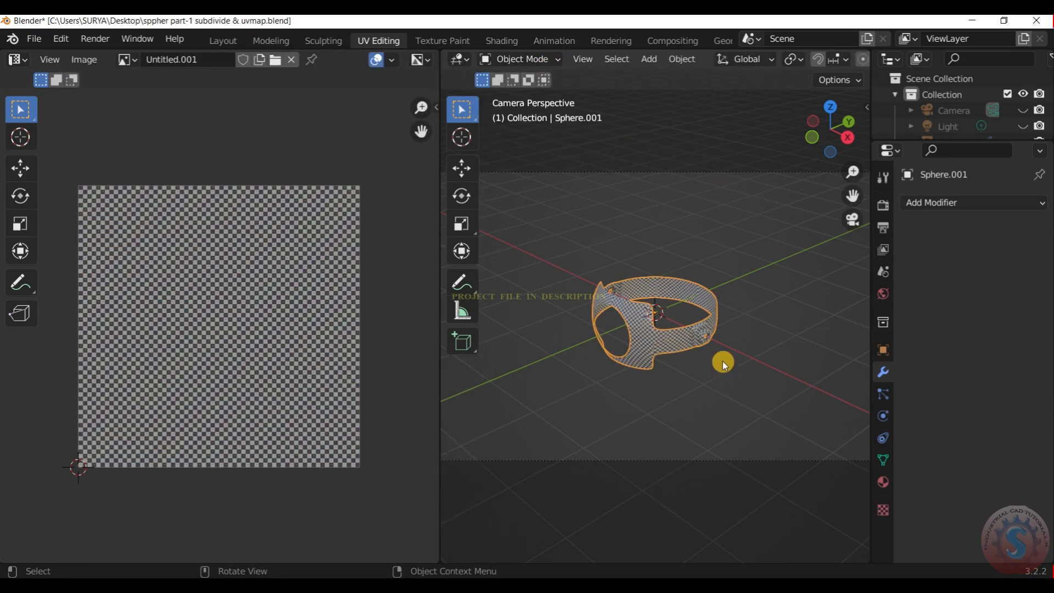
{"action": "scroll", "coordinate": [722, 368], "scroll_direction": "up", "scroll_amount": 5}
{"action": "scroll", "coordinate": [713, 365], "scroll_direction": "down", "scroll_amount": 2}
{"action": "left_click", "coordinate": [709, 357]}
{"action": "left_click", "coordinate": [520, 58]}
{"action": "left_click", "coordinate": [530, 94]}
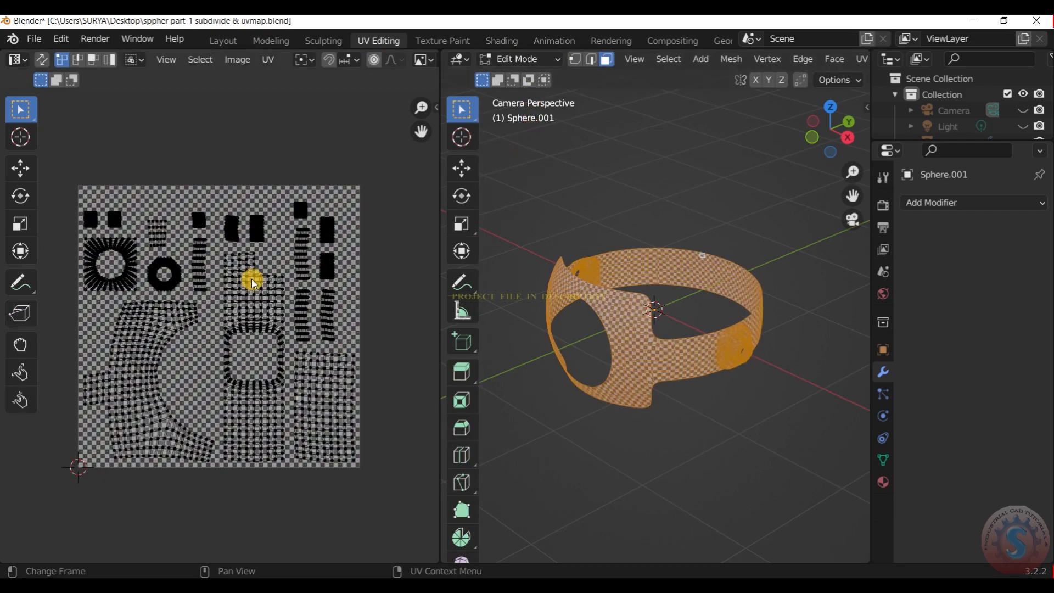
{"action": "left_click", "coordinate": [520, 59]}
{"action": "left_click", "coordinate": [527, 77]}
{"action": "left_click", "coordinate": [713, 182]}
Step: Enlarge the outliner, hide the band Sphere.001 and show the front ring Sphere.002
{"action": "left_click_drag", "start_coordinate": [980, 141], "coordinate": [981, 283]}
{"action": "left_click", "coordinate": [1023, 158]}
{"action": "left_click", "coordinate": [1023, 158]}
{"action": "left_click", "coordinate": [1021, 174]}
{"action": "left_click", "coordinate": [1021, 174]}
{"action": "left_click", "coordinate": [741, 325]}
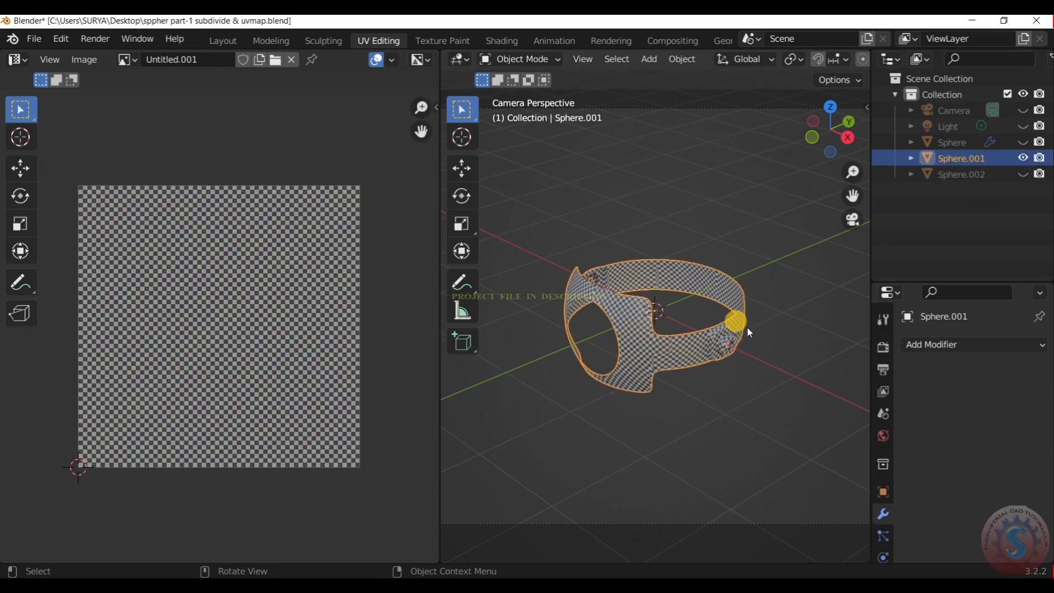
{"action": "key", "text": "h"}
{"action": "left_click", "coordinate": [1022, 174]}
Step: Unwrap the front ring's faces in Edit Mode with Smart UV Project and select all its UVs
{"action": "scroll", "coordinate": [687, 290], "scroll_direction": "up", "scroll_amount": 1}
{"action": "middle_click_drag", "start_coordinate": [595, 342], "coordinate": [673, 290], "text": "shift"}
{"action": "scroll", "coordinate": [673, 290], "scroll_direction": "up", "scroll_amount": 4}
{"action": "left_click", "coordinate": [673, 291]}
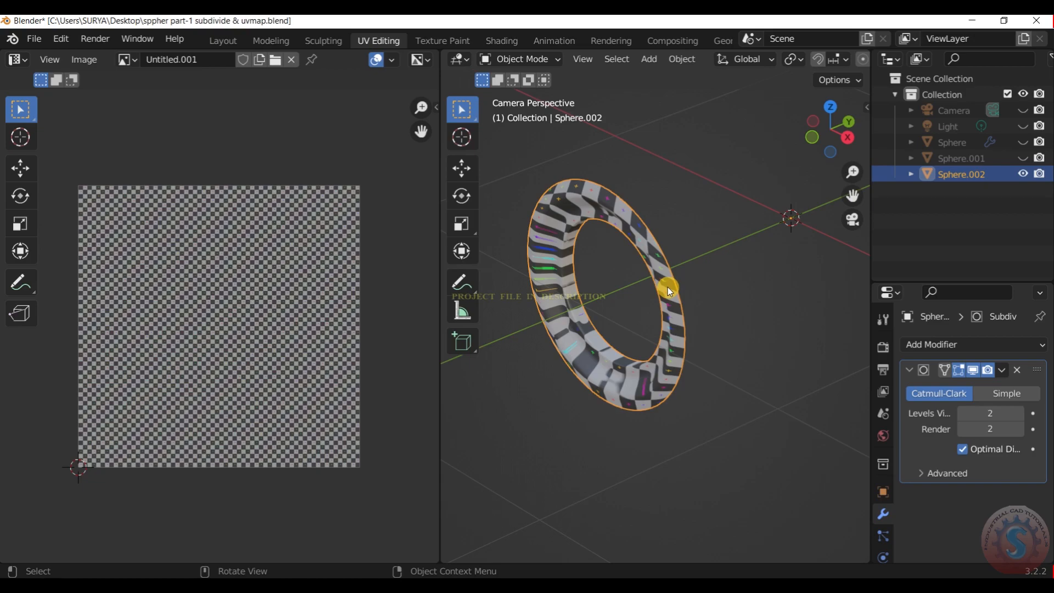
{"action": "left_click", "coordinate": [519, 59]}
{"action": "left_click", "coordinate": [507, 94]}
{"action": "key", "text": "u"}
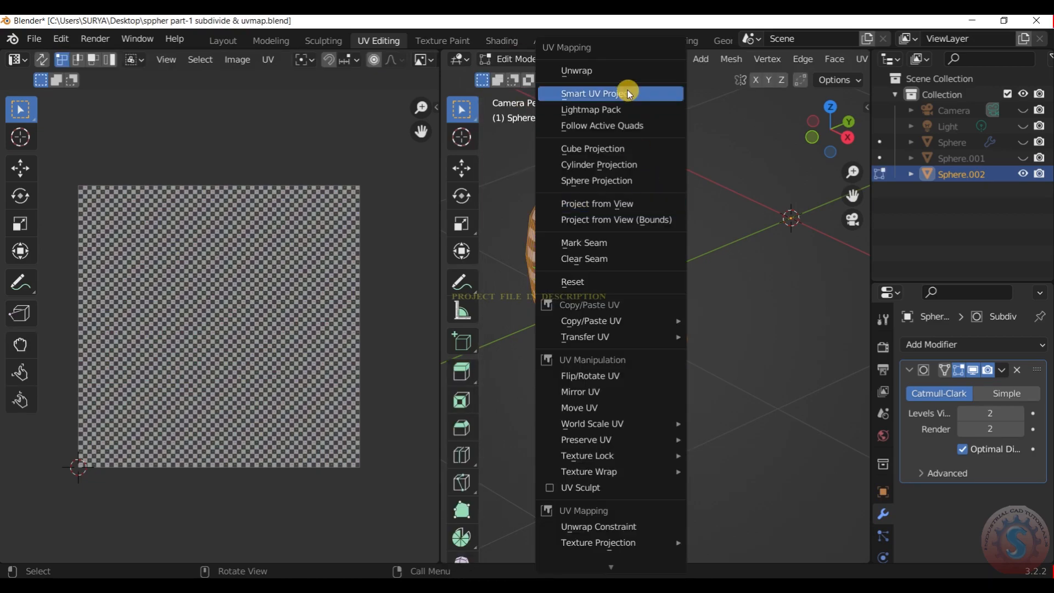
{"action": "left_click", "coordinate": [628, 93]}
{"action": "left_click", "coordinate": [653, 222]}
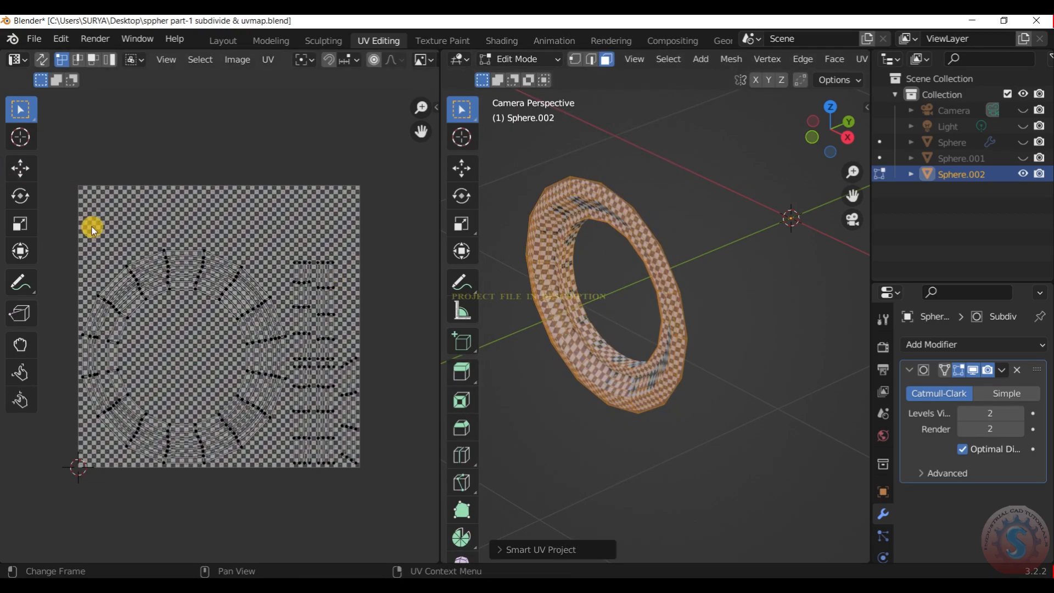
{"action": "key", "text": "a"}
Step: Return the front ring to Object Mode and apply its Subdivision modifier
{"action": "left_click", "coordinate": [1007, 373]}
{"action": "left_click", "coordinate": [519, 59]}
{"action": "left_click", "coordinate": [508, 78]}
{"action": "left_click", "coordinate": [1003, 373]}
{"action": "left_click", "coordinate": [981, 388]}
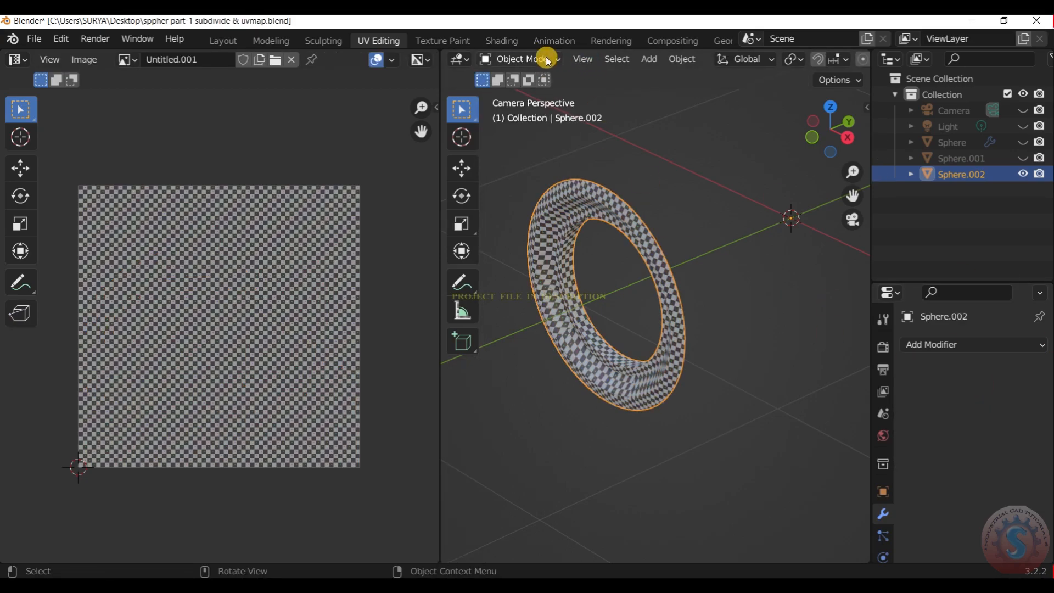
Step: Inspect the front ring's UV layout in Edit Mode and the checker pattern on its surface in Object Mode
{"action": "left_click", "coordinate": [544, 59]}
{"action": "left_click", "coordinate": [530, 94]}
{"action": "left_click", "coordinate": [741, 210]}
{"action": "key", "text": "a"}
{"action": "scroll", "coordinate": [333, 272], "scroll_direction": "up", "scroll_amount": 2}
{"action": "scroll", "coordinate": [334, 271], "scroll_direction": "down", "scroll_amount": 2}
{"action": "left_click", "coordinate": [705, 160]}
{"action": "left_click", "coordinate": [529, 61]}
{"action": "left_click", "coordinate": [527, 78]}
{"action": "left_click", "coordinate": [695, 219]}
{"action": "scroll", "coordinate": [694, 219], "scroll_direction": "up", "scroll_amount": 5}
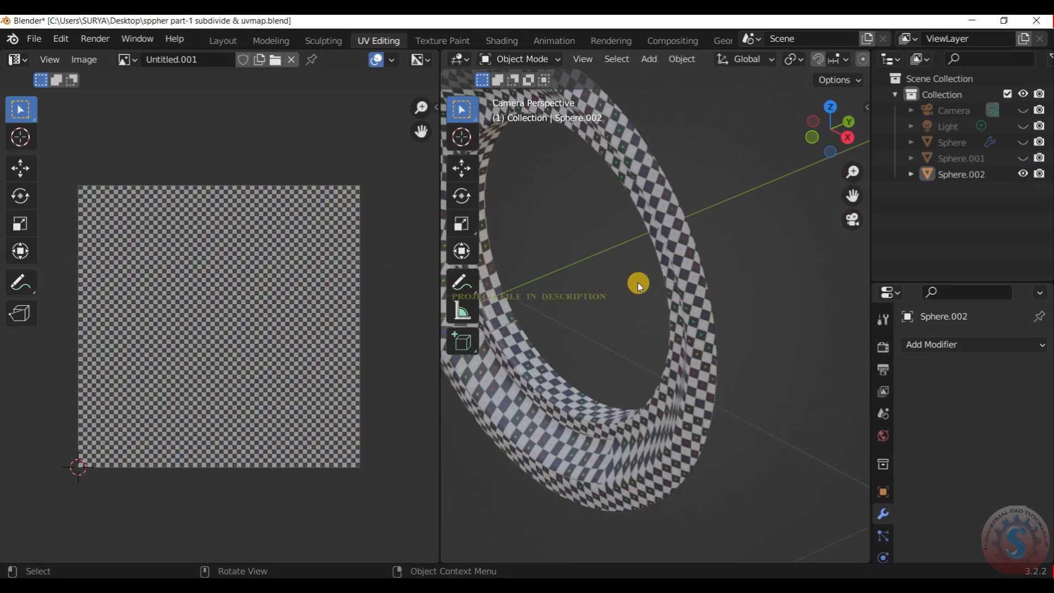
{"action": "scroll", "coordinate": [670, 270], "scroll_direction": "down", "scroll_amount": 6}
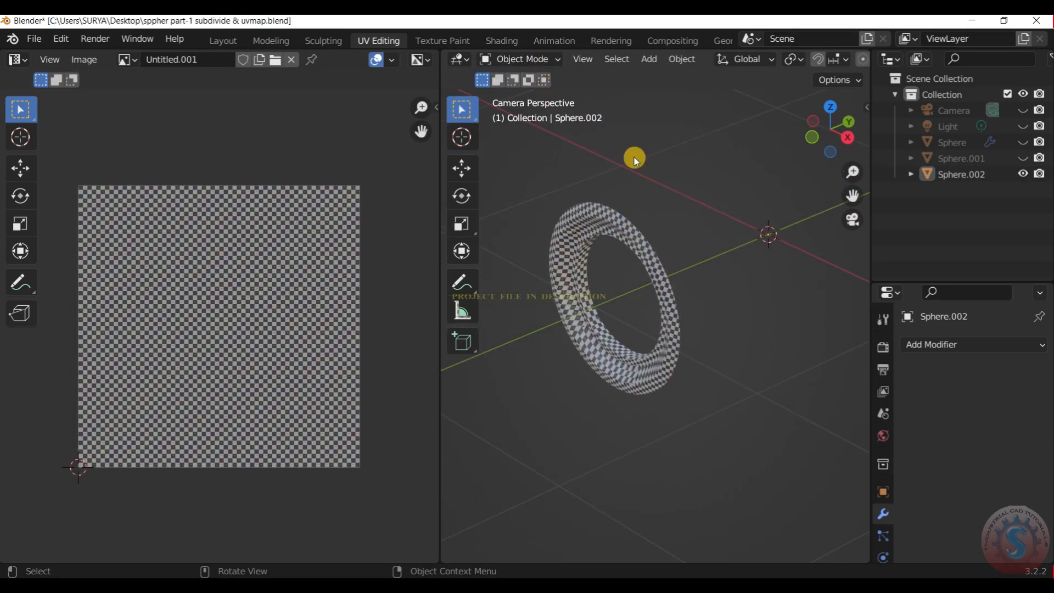
Step: Hide the front ring and the band and show only the main Sphere object
{"action": "left_click", "coordinate": [1022, 158]}
{"action": "left_click", "coordinate": [1022, 141]}
{"action": "left_click", "coordinate": [1023, 142]}
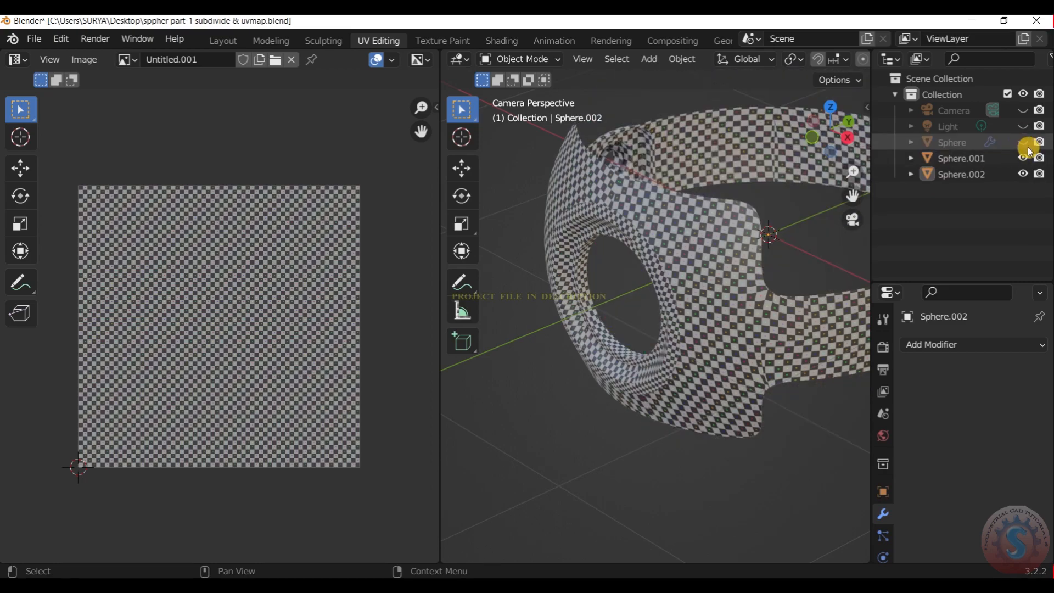
{"action": "left_click", "coordinate": [1023, 174]}
{"action": "left_click", "coordinate": [1024, 157]}
{"action": "left_click", "coordinate": [1023, 142]}
Step: Unwrap all faces of the main sphere shells in Edit Mode with Smart UV Project
{"action": "scroll", "coordinate": [652, 211], "scroll_direction": "down", "scroll_amount": 3}
{"action": "left_click", "coordinate": [652, 211]}
{"action": "left_click", "coordinate": [511, 60]}
{"action": "left_click", "coordinate": [516, 94]}
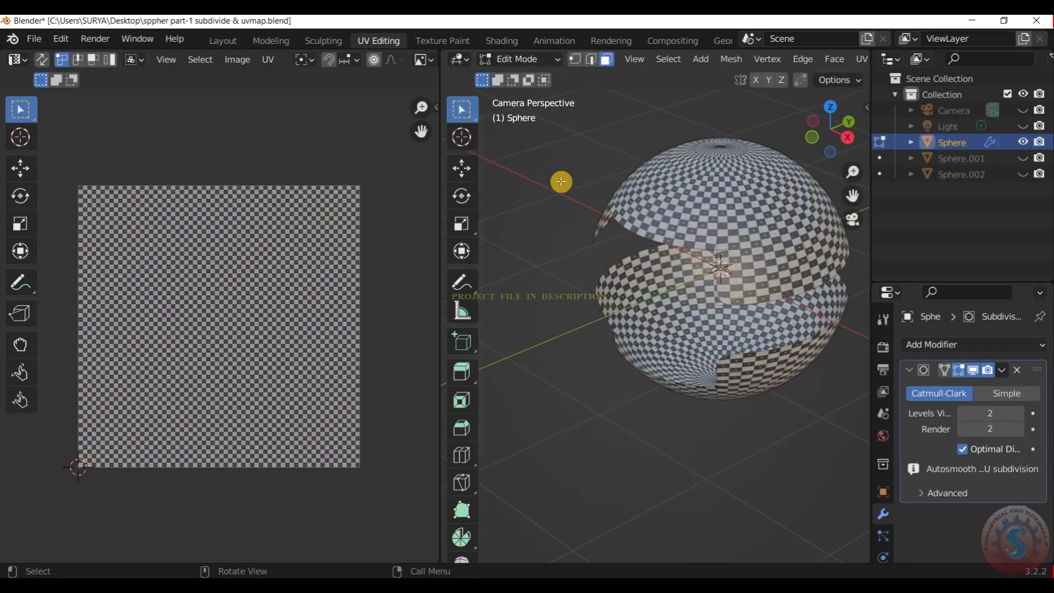
{"action": "key", "text": "a"}
{"action": "key", "text": "u"}
{"action": "left_click", "coordinate": [555, 94]}
{"action": "left_click", "coordinate": [547, 222]}
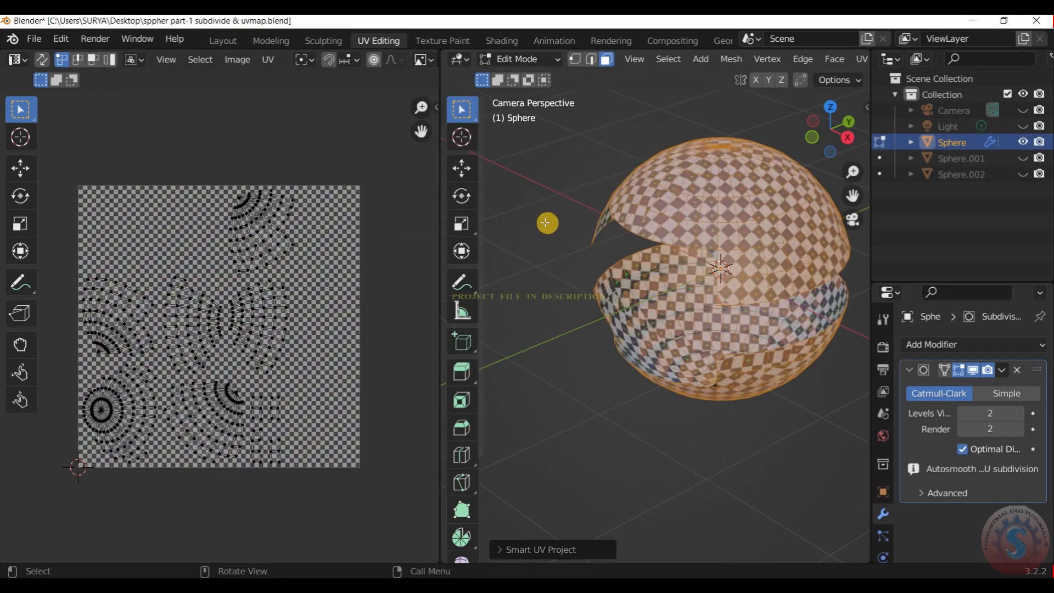
Step: Return the main sphere to Object Mode and apply its Subdivision modifier
{"action": "scroll", "coordinate": [633, 235], "scroll_direction": "down", "scroll_amount": 2}
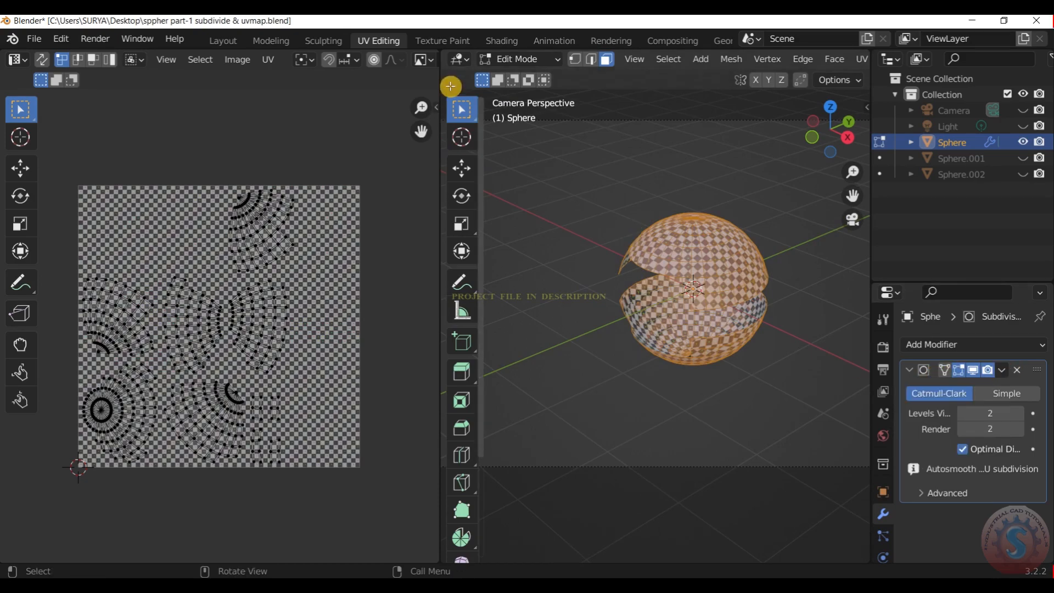
{"action": "left_click", "coordinate": [519, 59]}
{"action": "left_click", "coordinate": [497, 71]}
{"action": "left_click", "coordinate": [1001, 369]}
{"action": "left_click", "coordinate": [917, 387]}
Step: Inspect the main sphere's UV layout in Edit Mode with all faces selected, then return to Object Mode
{"action": "left_click", "coordinate": [518, 59]}
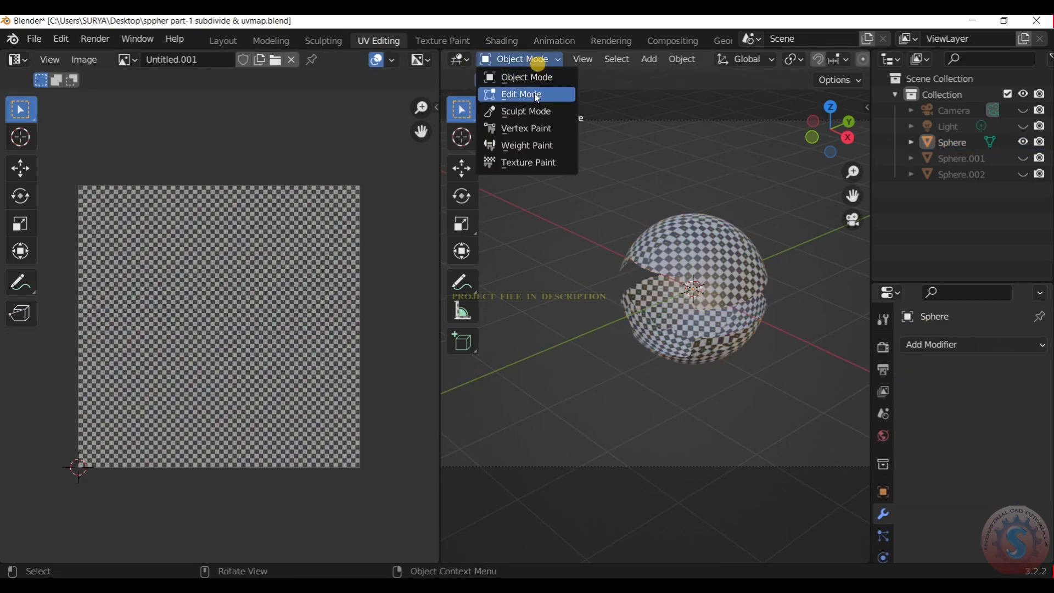
{"action": "left_click", "coordinate": [507, 91]}
{"action": "key", "text": "a"}
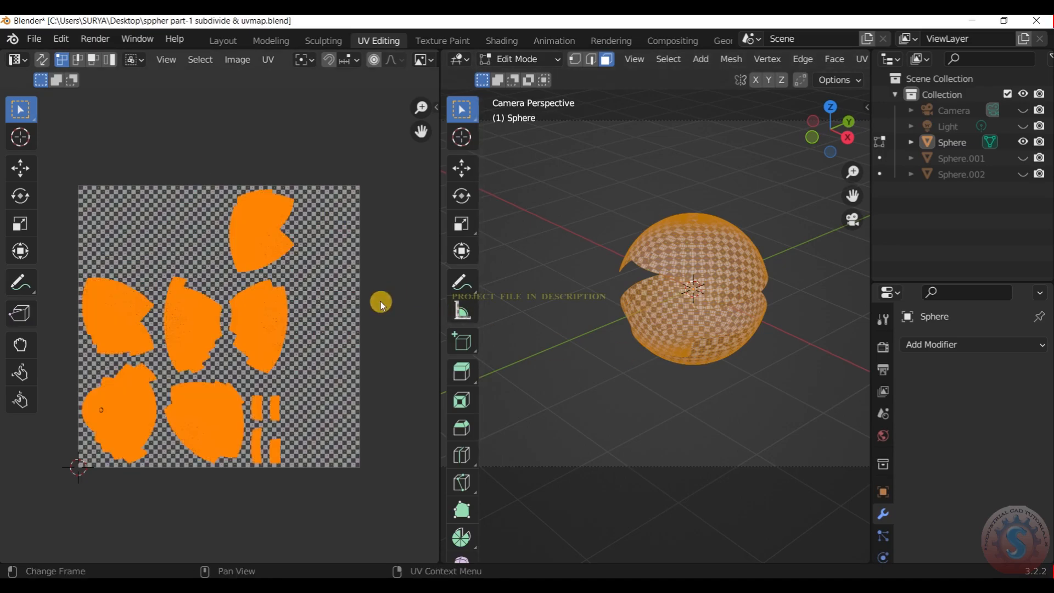
{"action": "scroll", "coordinate": [280, 308], "scroll_direction": "up", "scroll_amount": 3}
{"action": "scroll", "coordinate": [280, 307], "scroll_direction": "down", "scroll_amount": 2}
{"action": "key", "text": "alt+a"}
{"action": "left_click", "coordinate": [530, 59]}
{"action": "left_click", "coordinate": [528, 77]}
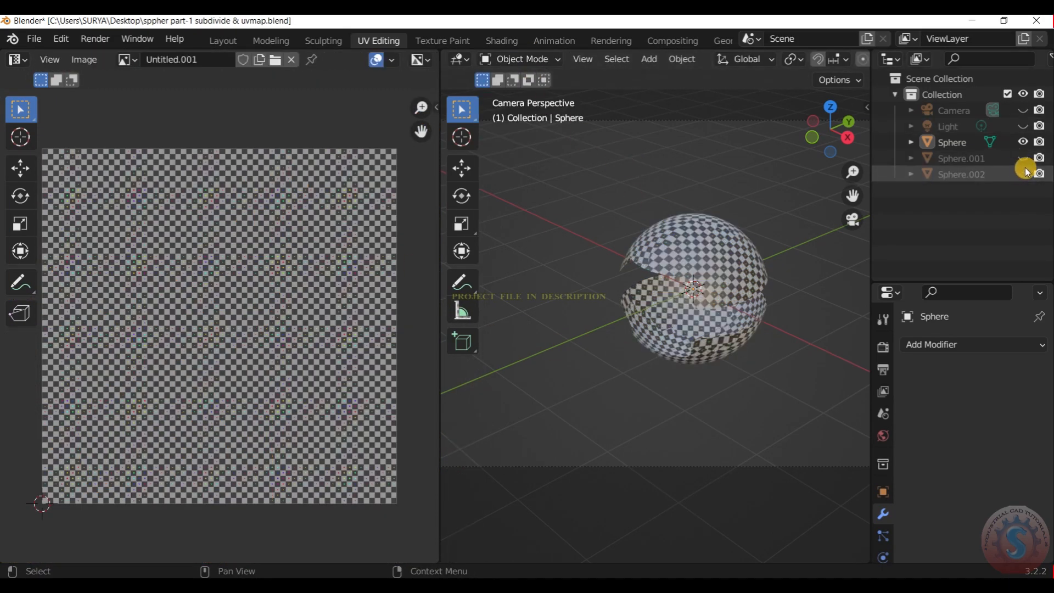
Step: Show Sphere.001 and Sphere.002 again and select the main sphere
{"action": "left_click", "coordinate": [1022, 158]}
{"action": "left_click", "coordinate": [1022, 173]}
{"action": "scroll", "coordinate": [767, 223], "scroll_direction": "up", "scroll_amount": 1}
{"action": "left_click", "coordinate": [751, 228]}
{"action": "left_click", "coordinate": [534, 60]}
{"action": "left_click", "coordinate": [775, 219]}
Step: Set the texel density of all main sphere faces to 1.28 px/cm in Edit Mode with the Texel Density Checker
{"action": "left_click", "coordinate": [436, 107]}
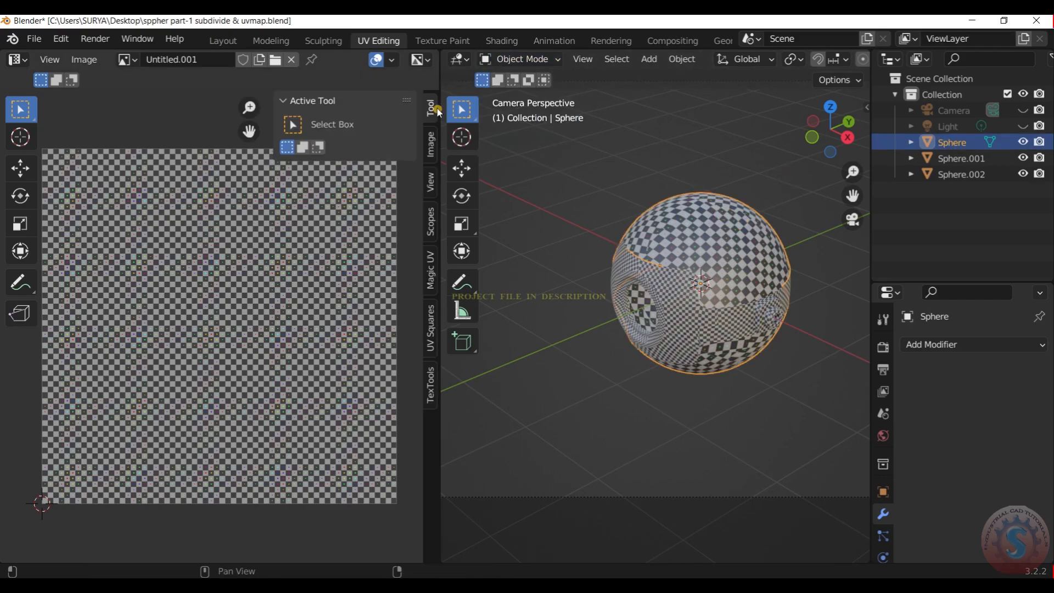
{"action": "left_click", "coordinate": [431, 384]}
{"action": "left_click", "coordinate": [432, 330]}
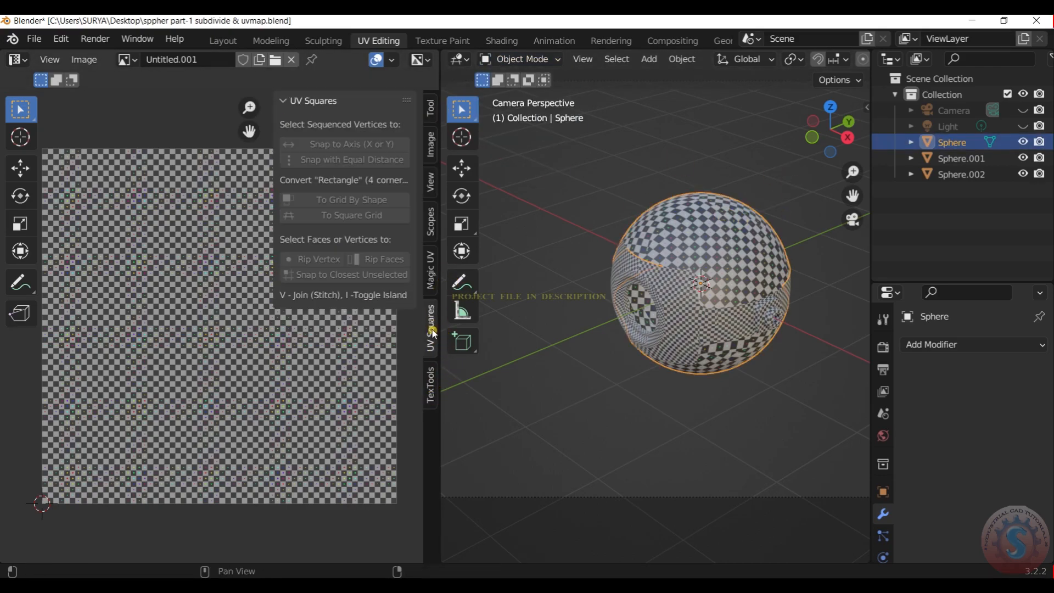
{"action": "left_click", "coordinate": [431, 266]}
{"action": "left_click", "coordinate": [430, 222]}
{"action": "left_click", "coordinate": [431, 182]}
{"action": "left_click", "coordinate": [433, 144]}
{"action": "left_click", "coordinate": [528, 59]}
{"action": "left_click", "coordinate": [526, 87]}
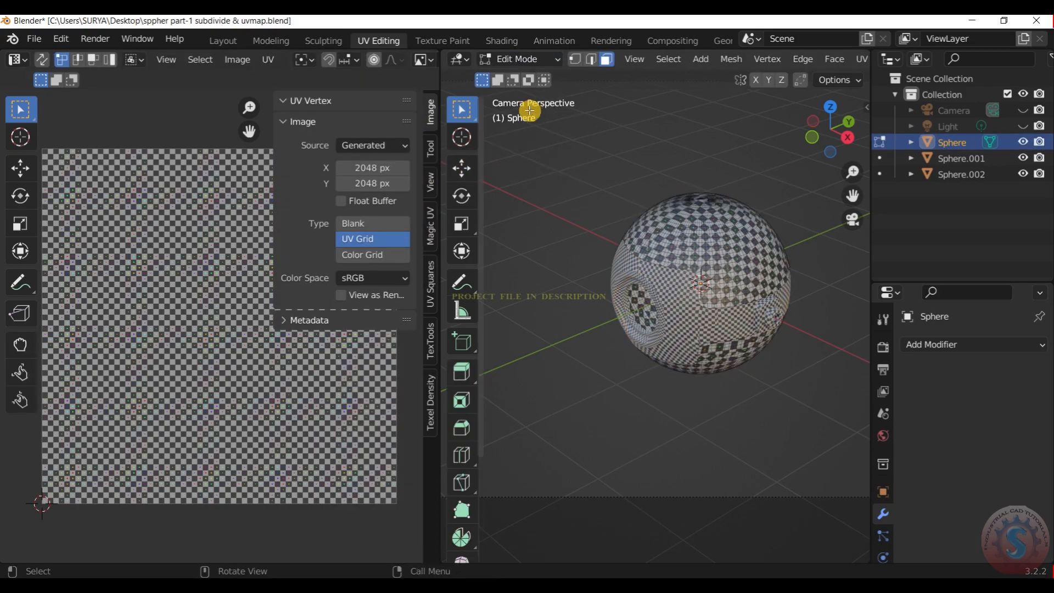
{"action": "left_click", "coordinate": [431, 403]}
{"action": "key", "text": "a"}
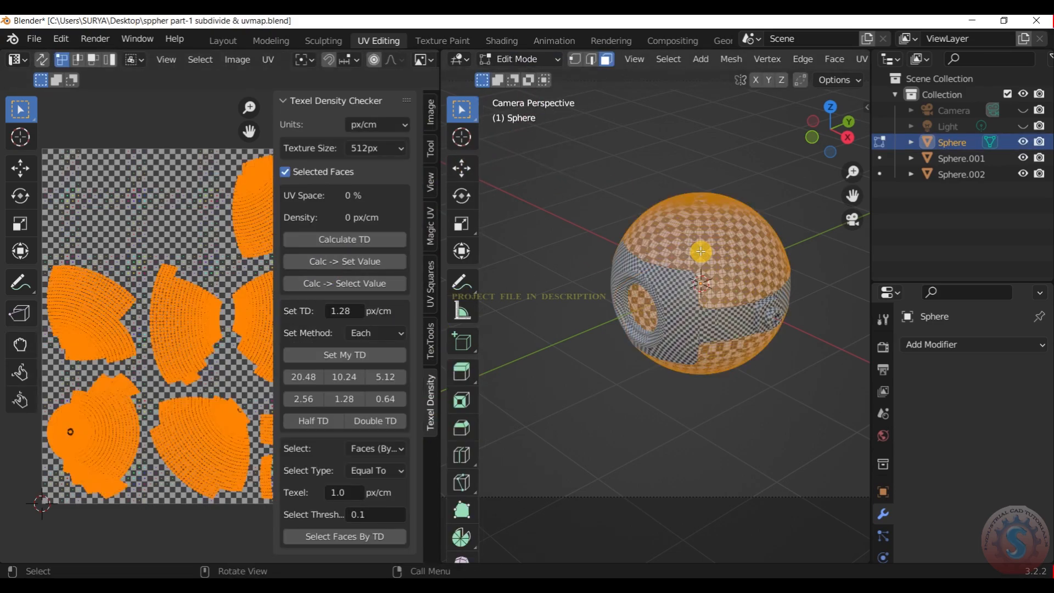
{"action": "left_click", "coordinate": [371, 355]}
Step: Try to calculate the band's texel density in Edit Mode, copy it to the set value and apply it
{"action": "left_click", "coordinate": [519, 59]}
{"action": "left_click", "coordinate": [513, 75]}
{"action": "left_click", "coordinate": [670, 298]}
{"action": "left_click", "coordinate": [519, 59]}
{"action": "left_click", "coordinate": [513, 91]}
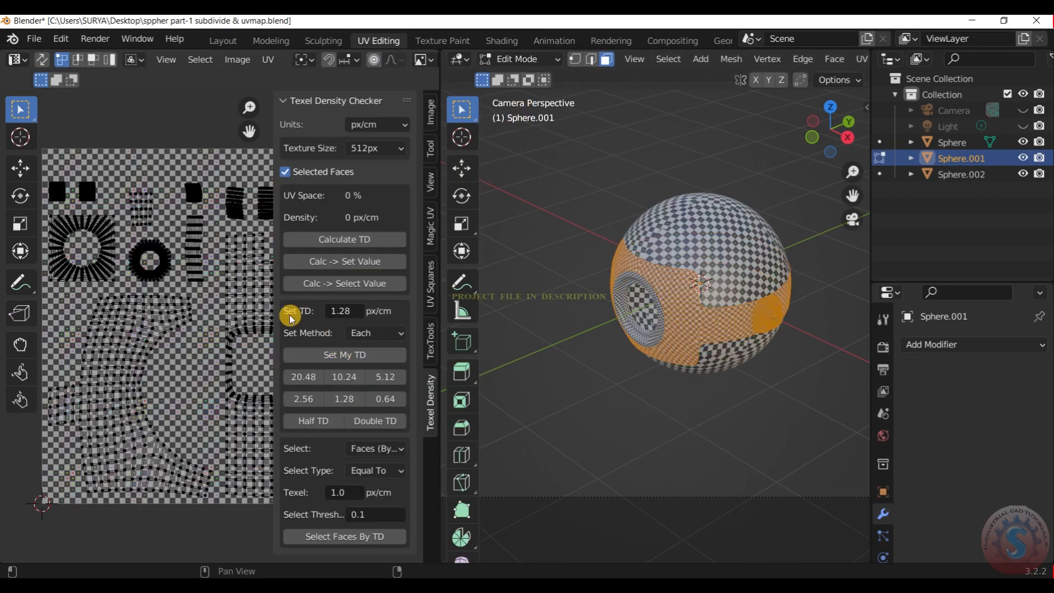
{"action": "scroll", "coordinate": [218, 306], "scroll_direction": "down", "scroll_amount": 1}
{"action": "left_click", "coordinate": [345, 239]}
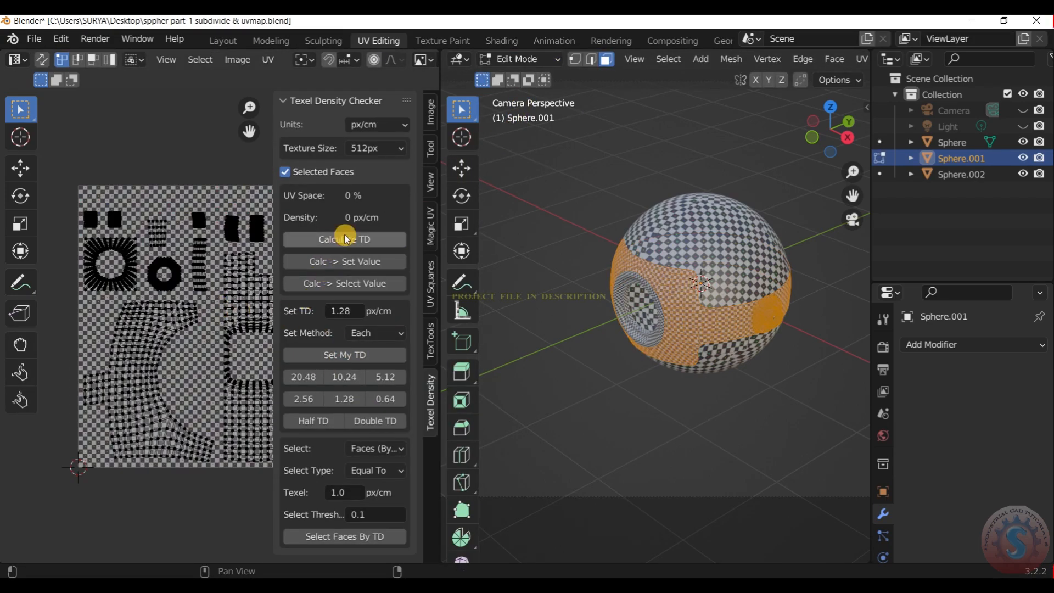
{"action": "left_click", "coordinate": [360, 265]}
{"action": "left_click", "coordinate": [362, 357]}
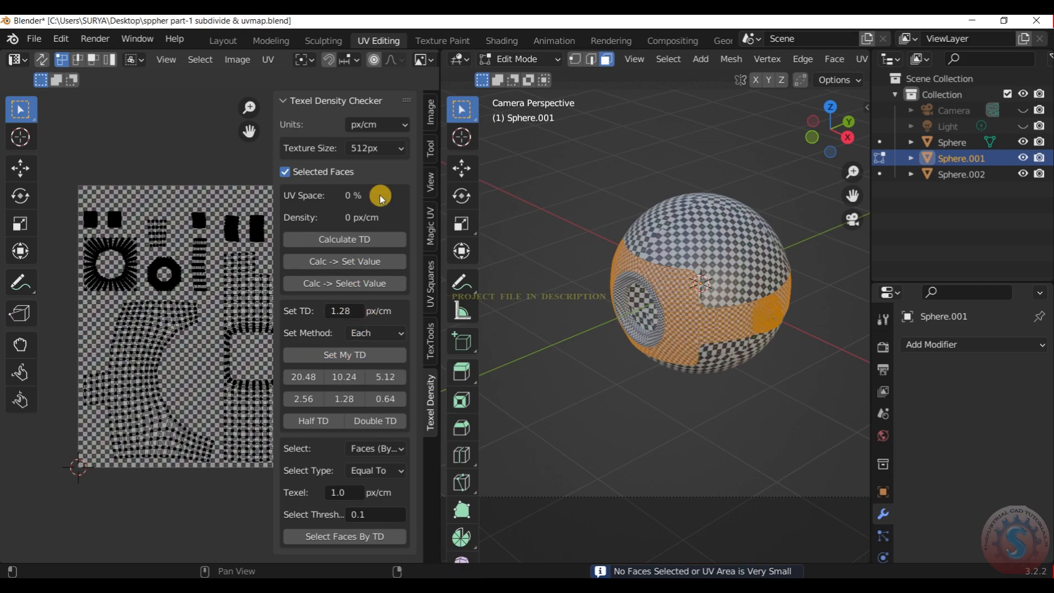
{"action": "scroll", "coordinate": [757, 277], "scroll_direction": "up", "scroll_amount": 1}
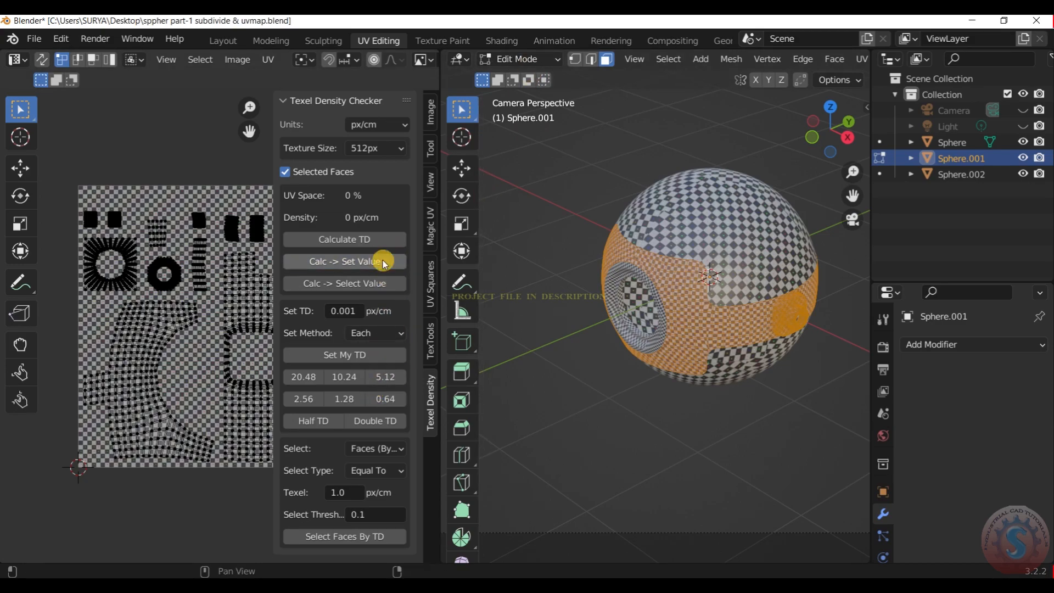
{"action": "scroll", "coordinate": [263, 360], "scroll_direction": "down", "scroll_amount": 2}
Step: Try to set and calculate the texel density of the front ring, Sphere.002, in Edit Mode
{"action": "left_click", "coordinate": [526, 59]}
{"action": "left_click", "coordinate": [538, 78]}
{"action": "left_click", "coordinate": [656, 305]}
{"action": "left_click", "coordinate": [549, 58]}
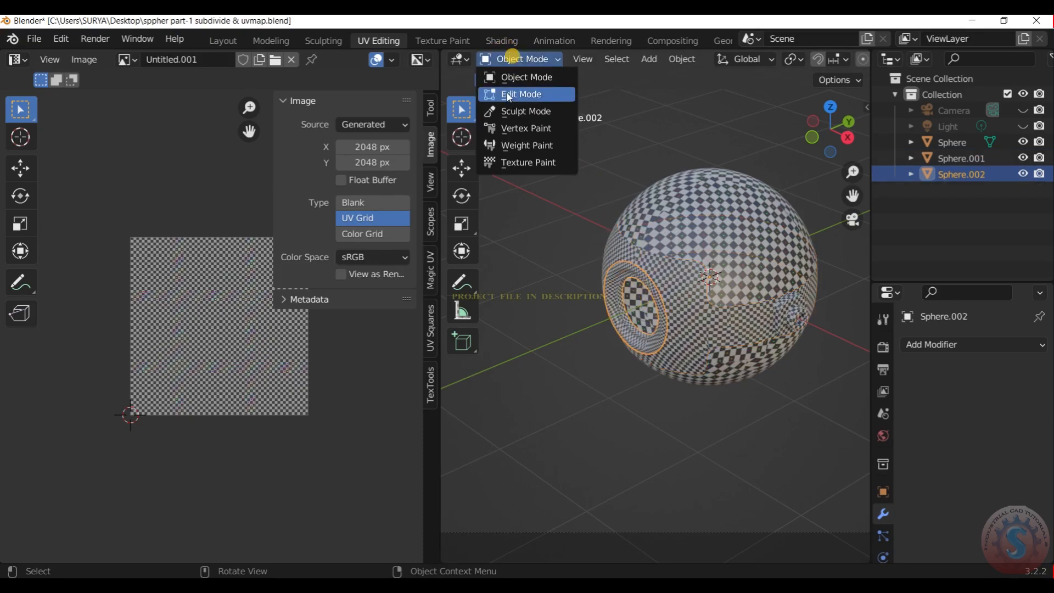
{"action": "left_click", "coordinate": [508, 94]}
{"action": "left_click", "coordinate": [364, 353]}
{"action": "left_click", "coordinate": [364, 239]}
Step: Calculate the main sphere's texel density in Edit Mode, copy it as the set value of 1.28 px/cm and apply it
{"action": "left_click", "coordinate": [521, 59]}
{"action": "left_click", "coordinate": [523, 77]}
{"action": "left_click", "coordinate": [668, 207]}
{"action": "left_click", "coordinate": [518, 59]}
{"action": "left_click", "coordinate": [513, 94]}
{"action": "left_click", "coordinate": [360, 242]}
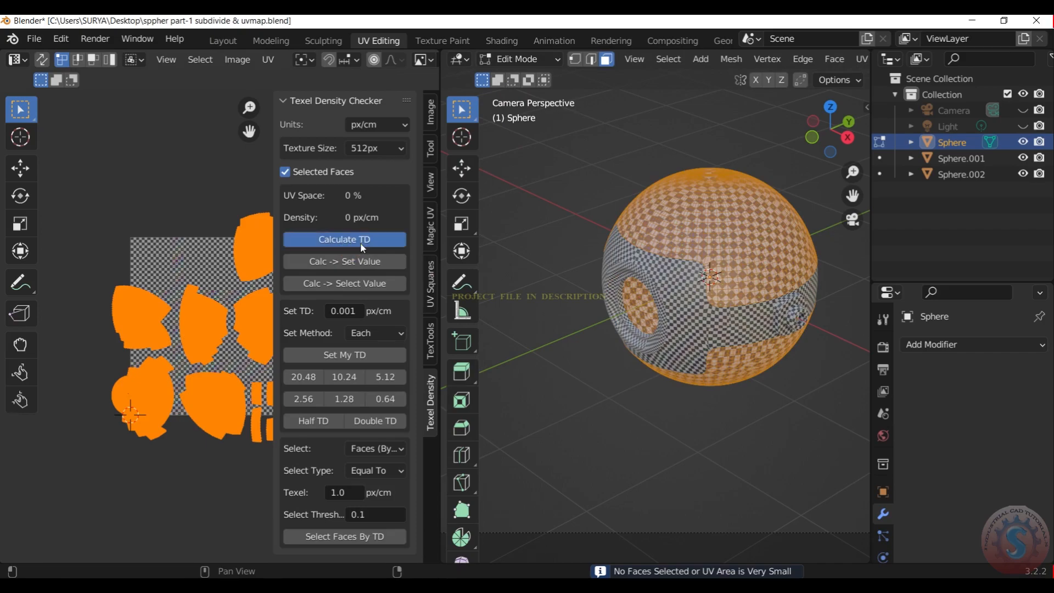
{"action": "left_click", "coordinate": [367, 263]}
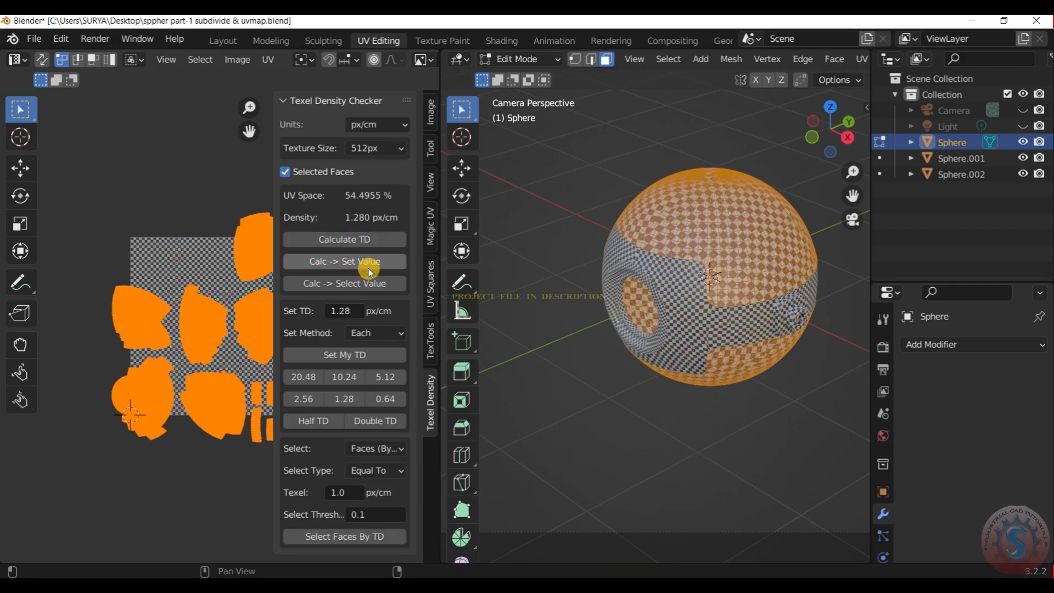
{"action": "left_click", "coordinate": [357, 355]}
Step: Compare the UV layouts of the band and the main sphere by viewing each in Edit Mode
{"action": "left_click", "coordinate": [516, 59]}
{"action": "left_click", "coordinate": [510, 78]}
{"action": "left_click", "coordinate": [648, 257]}
{"action": "left_click", "coordinate": [533, 59]}
{"action": "left_click", "coordinate": [530, 95]}
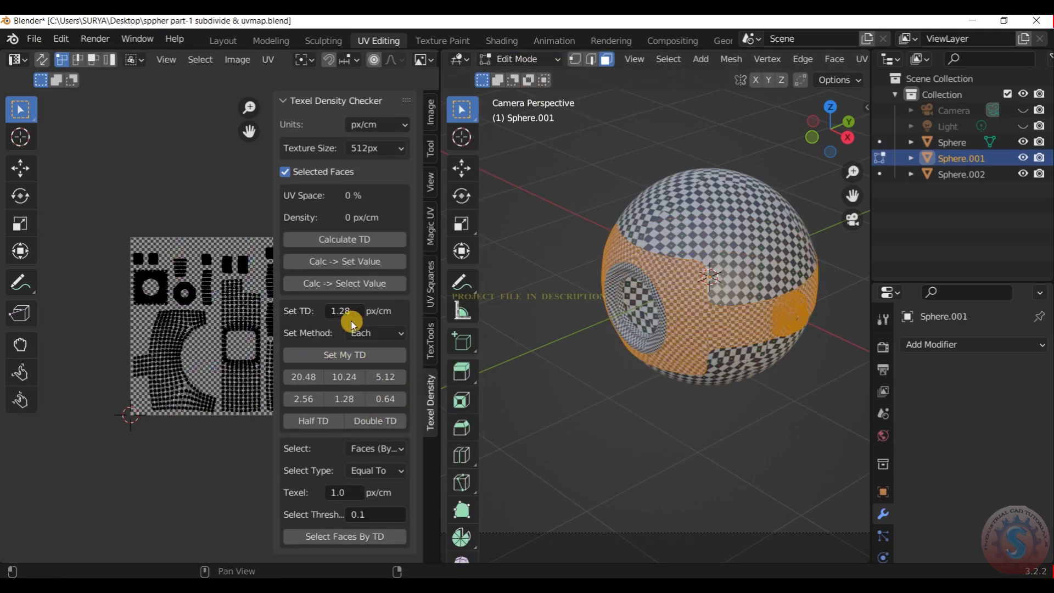
{"action": "left_click", "coordinate": [519, 59]}
{"action": "left_click", "coordinate": [513, 74]}
{"action": "left_click", "coordinate": [516, 59]}
{"action": "left_click", "coordinate": [527, 92]}
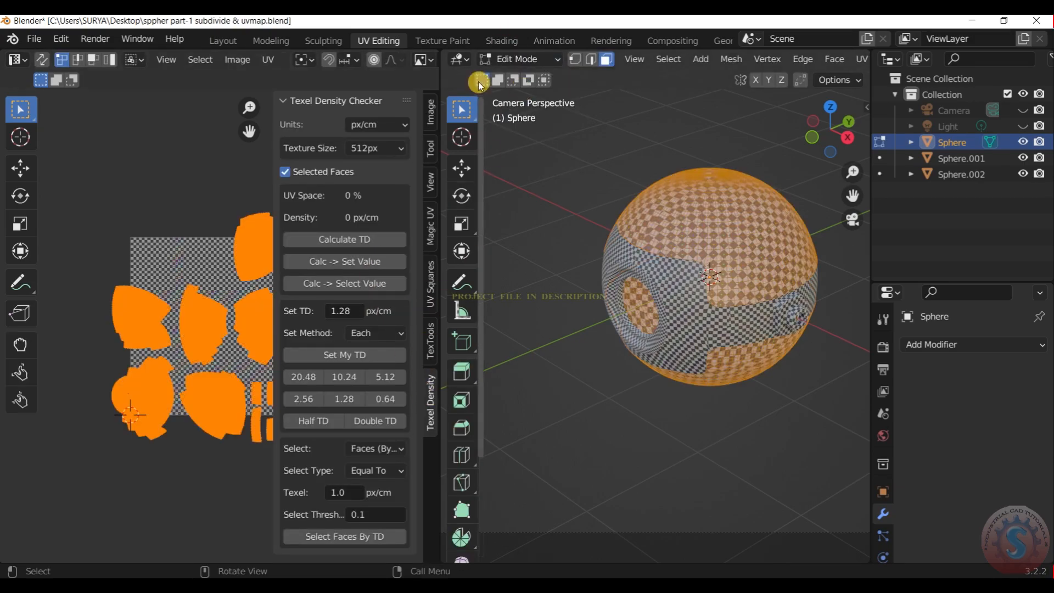
Step: Try again to calculate the band's texel density in Edit Mode
{"action": "left_click", "coordinate": [519, 59]}
{"action": "left_click", "coordinate": [516, 74]}
{"action": "left_click", "coordinate": [650, 281]}
{"action": "left_click", "coordinate": [518, 59]}
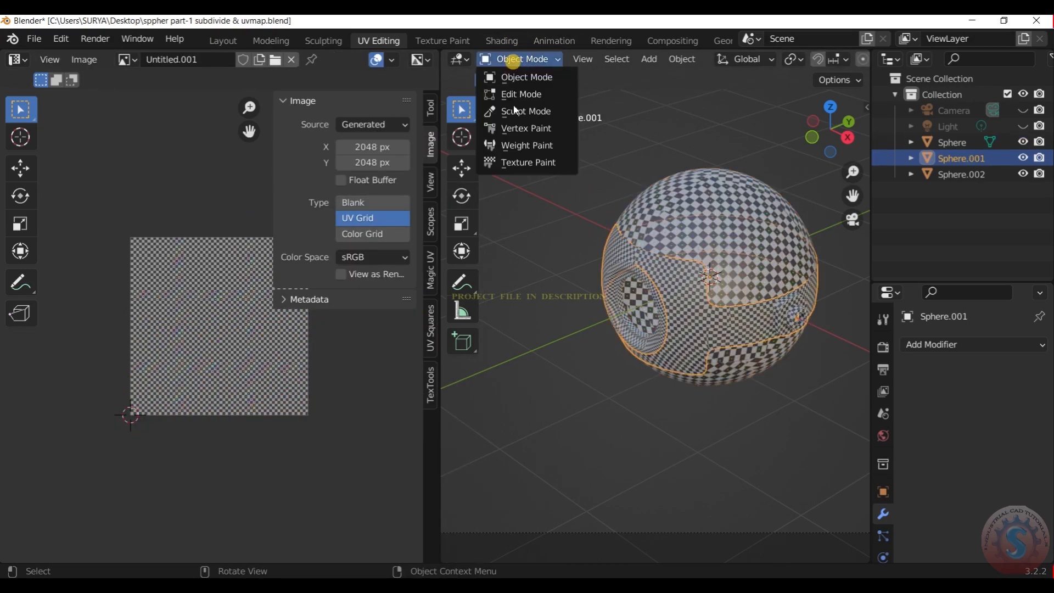
{"action": "left_click", "coordinate": [521, 93]}
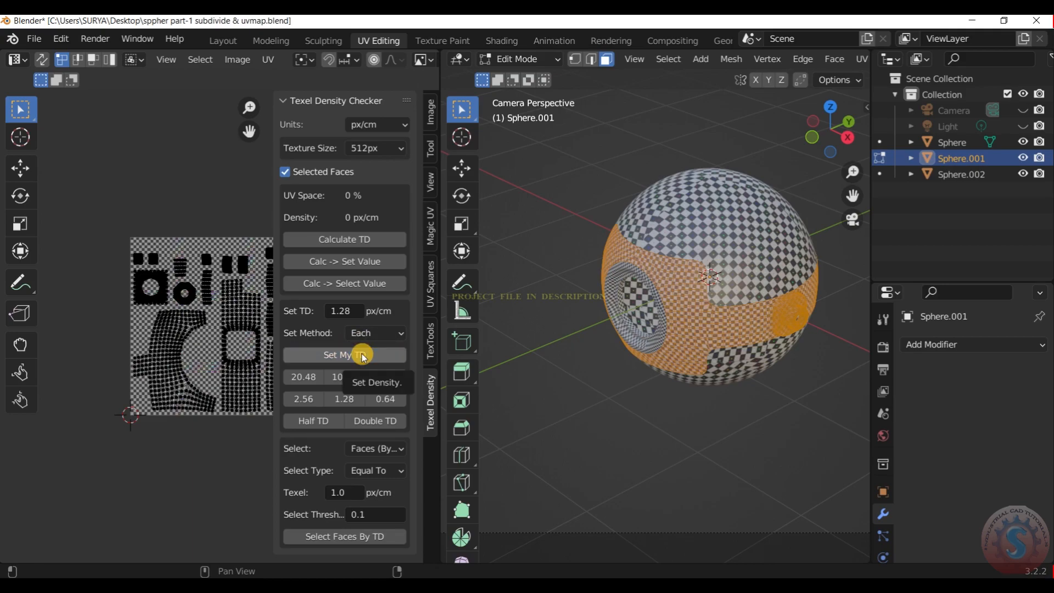
{"action": "left_click", "coordinate": [376, 246]}
Step: Select all of the main sphere's UV islands in Edit Mode and scale them down to fit within the checker image
{"action": "left_click", "coordinate": [519, 60]}
{"action": "left_click", "coordinate": [516, 75]}
{"action": "left_click", "coordinate": [720, 233]}
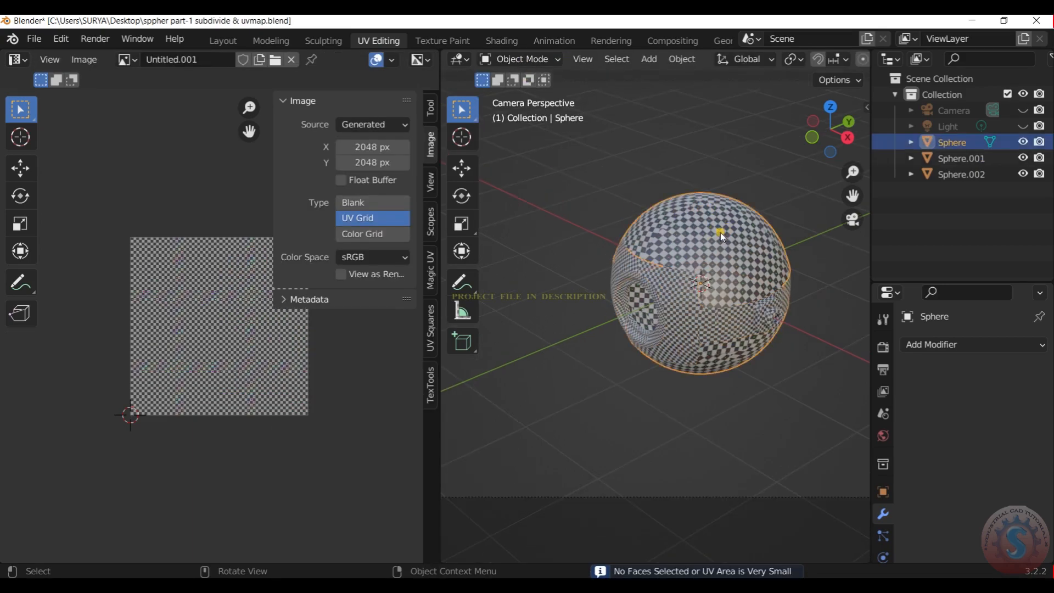
{"action": "left_click", "coordinate": [518, 59]}
{"action": "left_click", "coordinate": [522, 94]}
{"action": "scroll", "coordinate": [126, 209], "scroll_direction": "down", "scroll_amount": 3}
{"action": "key", "text": "n"}
{"action": "left_click_drag", "start_coordinate": [158, 223], "coordinate": [307, 425]}
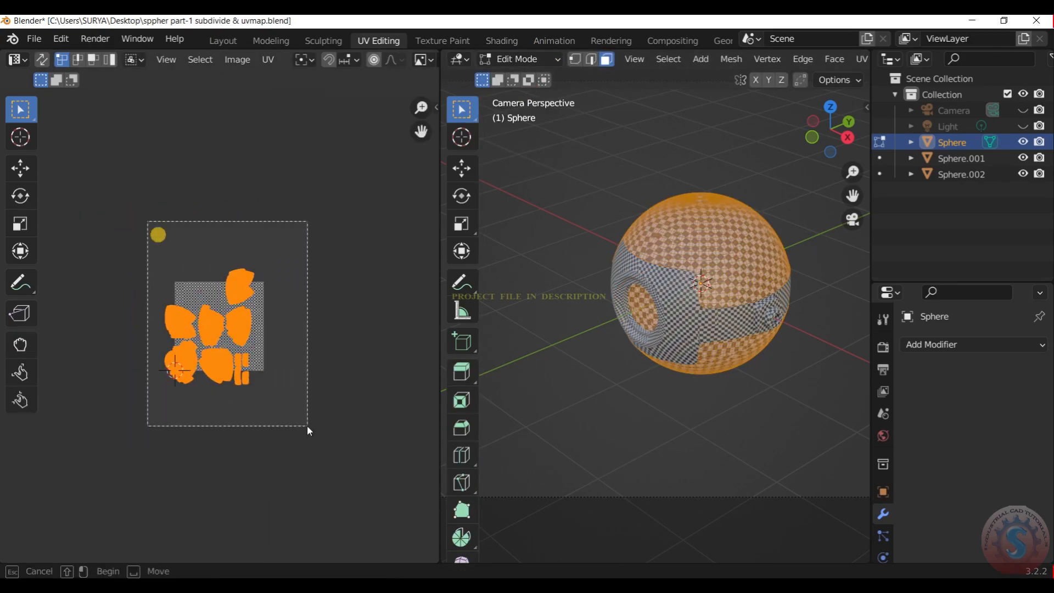
{"action": "key", "text": "s"}
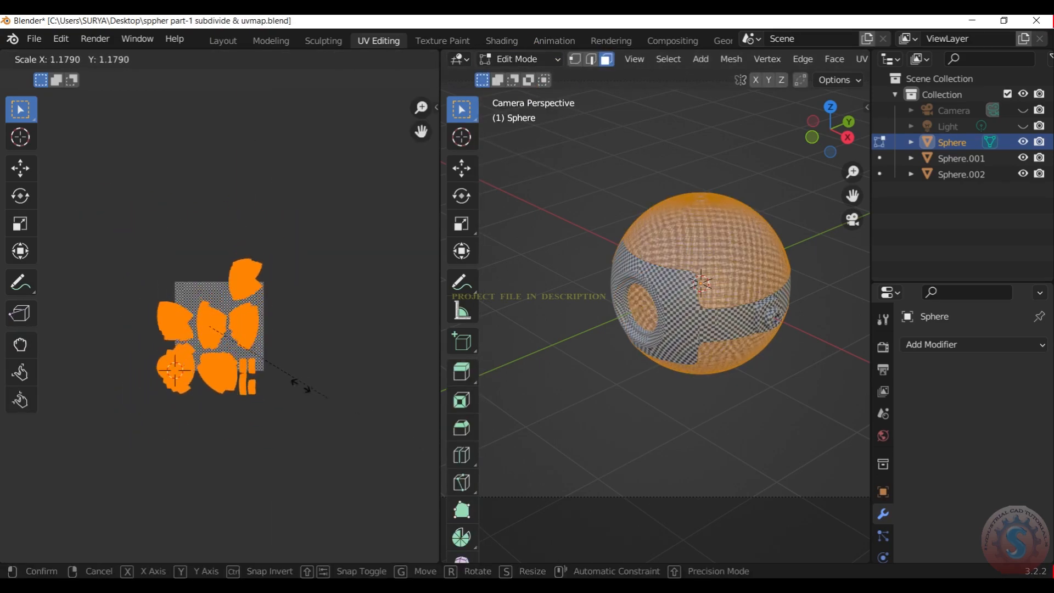
{"action": "left_click", "coordinate": [283, 343]}
{"action": "scroll", "coordinate": [559, 192], "scroll_direction": "up", "scroll_amount": 2}
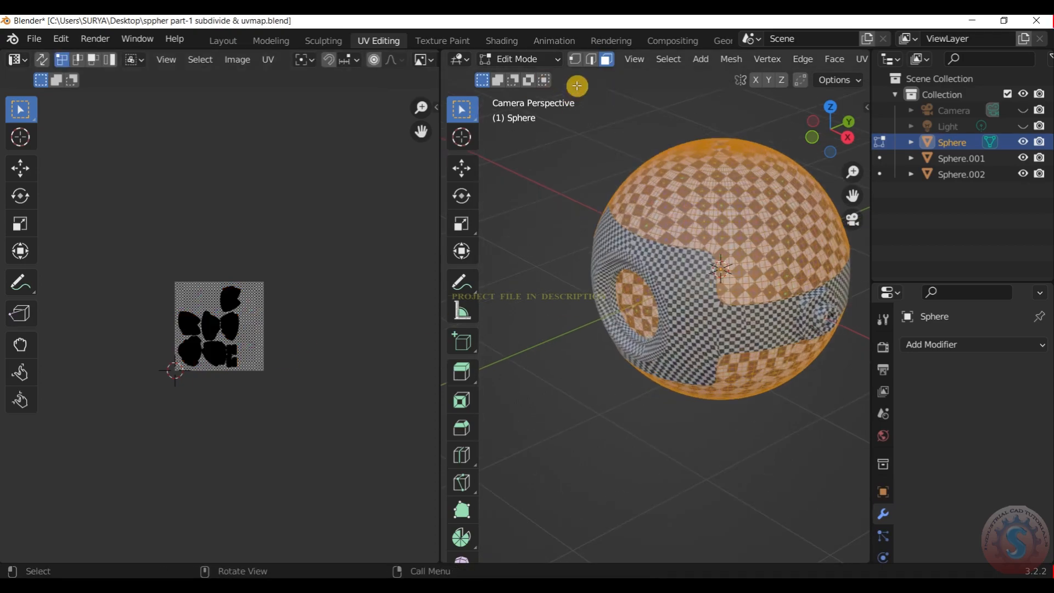
Step: Put the front ring in Edit Mode, select all its UV islands and scale them down
{"action": "left_click", "coordinate": [527, 59]}
{"action": "left_click", "coordinate": [527, 78]}
{"action": "left_click", "coordinate": [623, 264]}
{"action": "left_click", "coordinate": [513, 59]}
{"action": "left_click", "coordinate": [513, 91]}
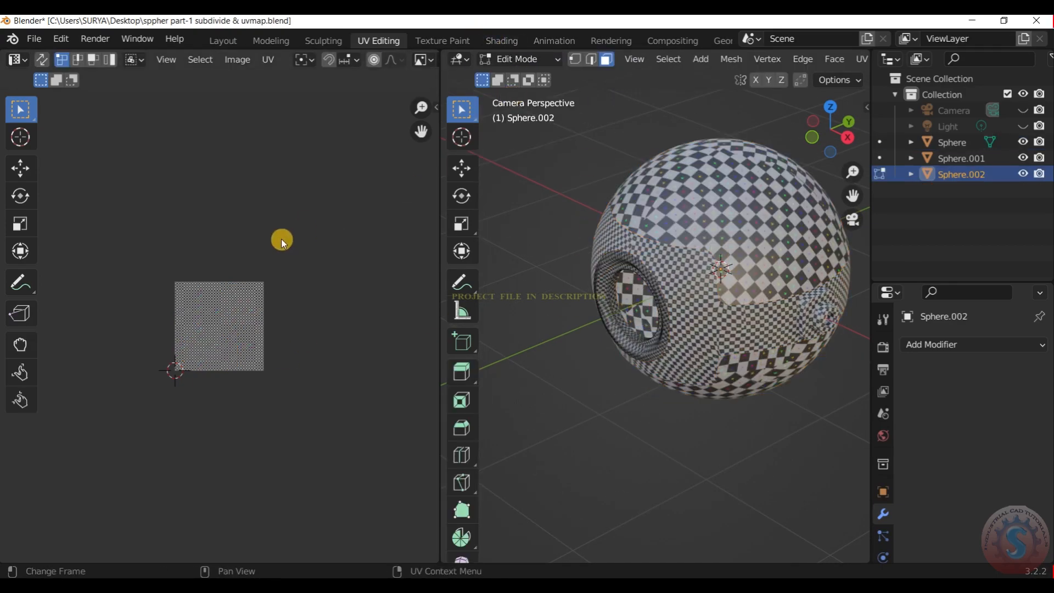
{"action": "key", "text": "z"}
{"action": "key", "text": "a"}
{"action": "key", "text": "a"}
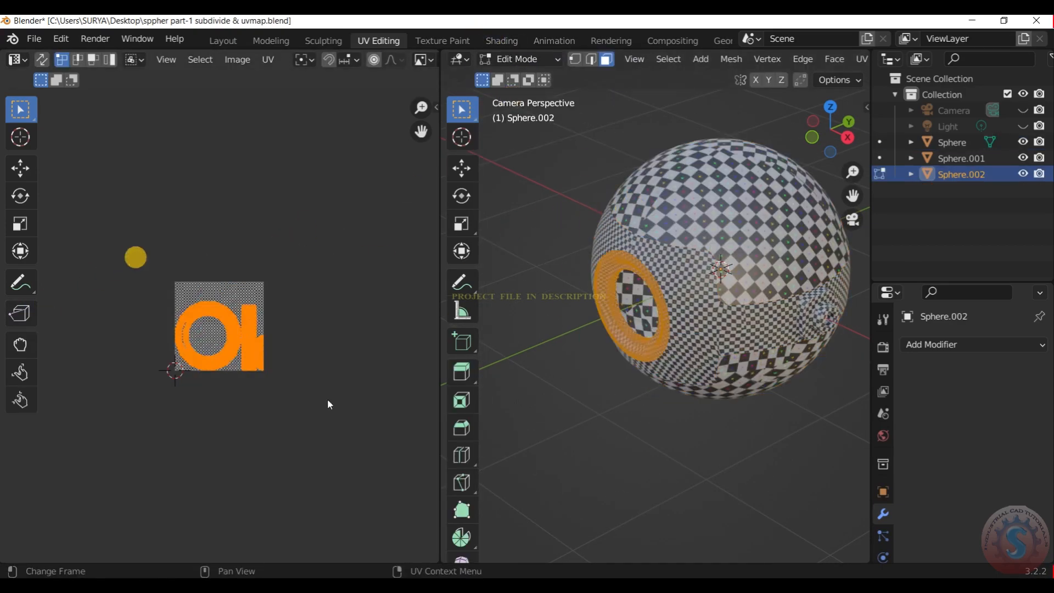
{"action": "key", "text": "s"}
{"action": "left_click", "coordinate": [283, 361]}
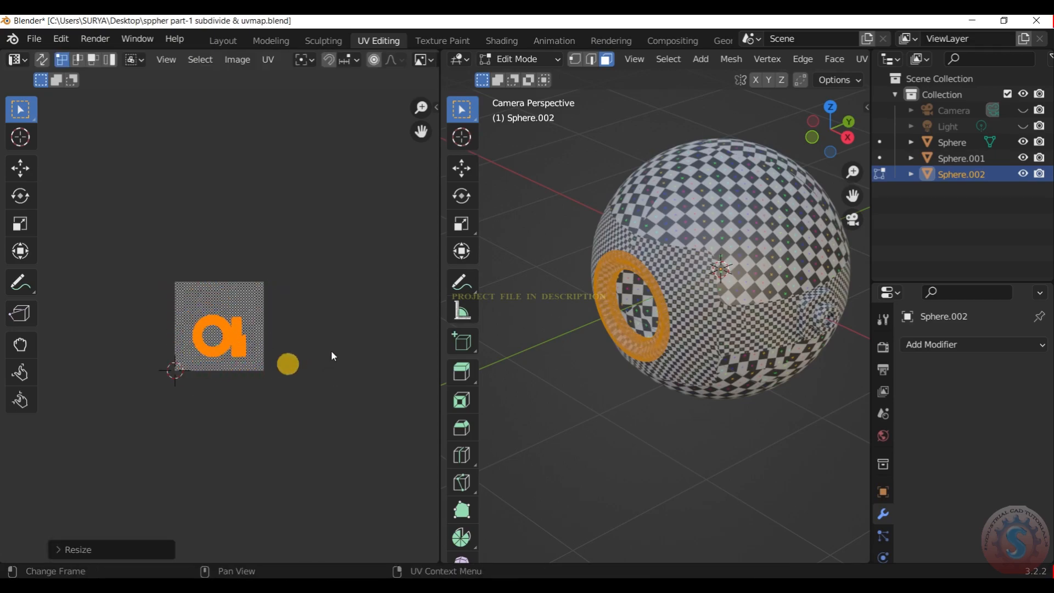
Step: Reselect the front ring's linked faces and scale their UVs down further to match the main sphere's checker size
{"action": "left_click", "coordinate": [588, 322]}
{"action": "scroll", "coordinate": [717, 294], "scroll_direction": "up", "scroll_amount": 5}
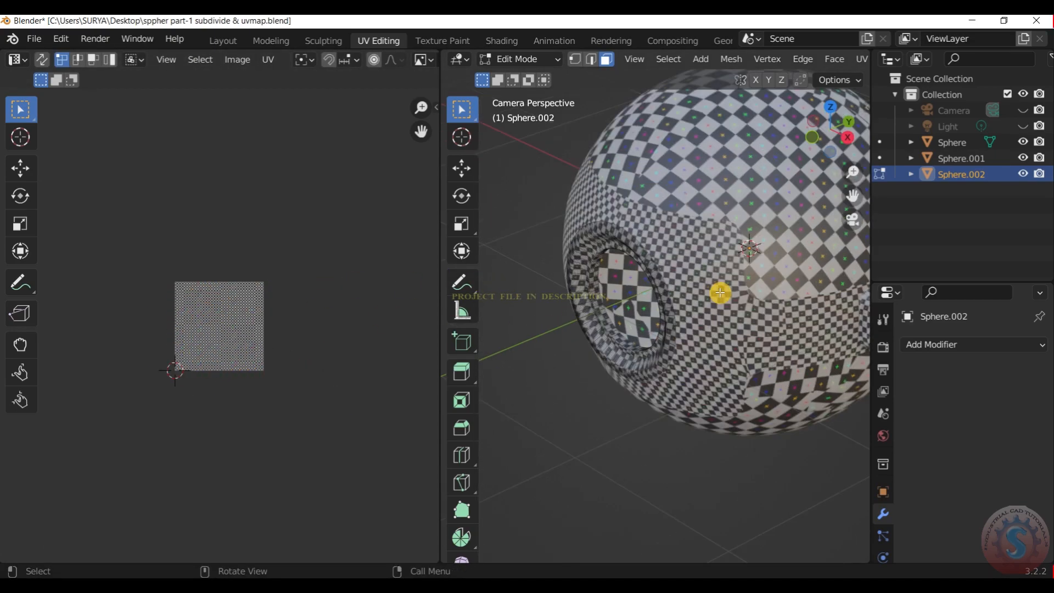
{"action": "key", "text": "l"}
{"action": "key", "text": "s"}
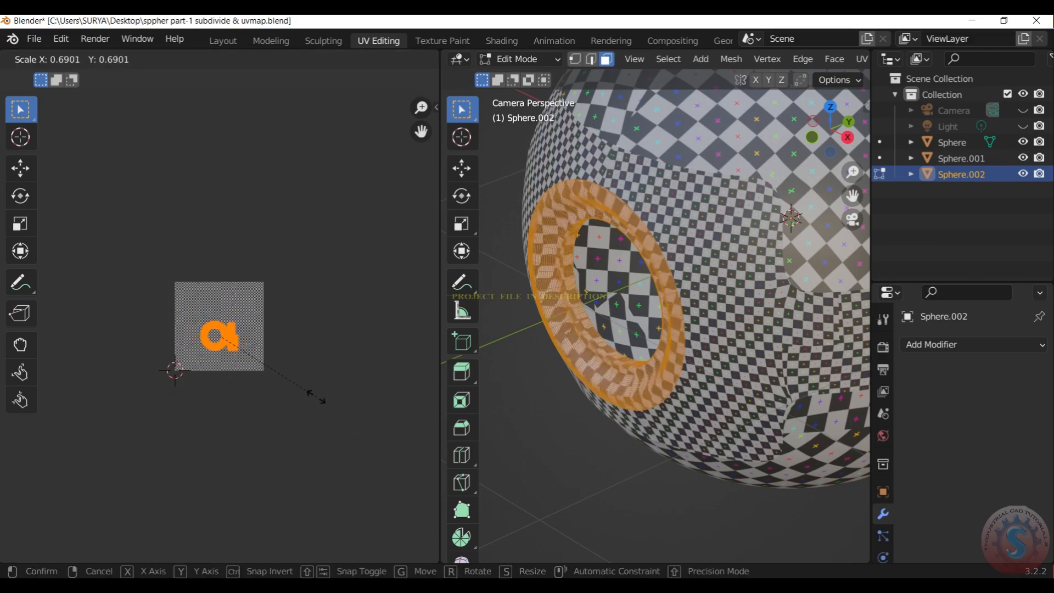
{"action": "left_click", "coordinate": [258, 353]}
{"action": "left_click", "coordinate": [599, 455]}
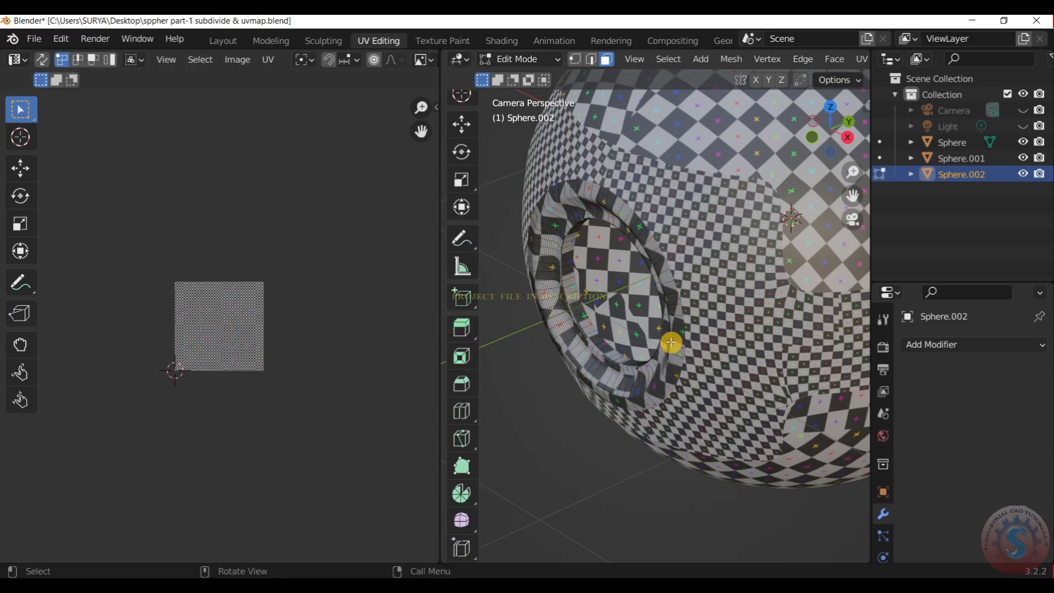
Step: Scale the band's UV islands down to about 0.34 in Edit Mode to match the checker size, then return to Object Mode
{"action": "scroll", "coordinate": [705, 318], "scroll_direction": "down", "scroll_amount": 2}
{"action": "left_click", "coordinate": [527, 59]}
{"action": "left_click", "coordinate": [530, 78]}
{"action": "left_click", "coordinate": [697, 263]}
{"action": "key", "text": "Tab"}
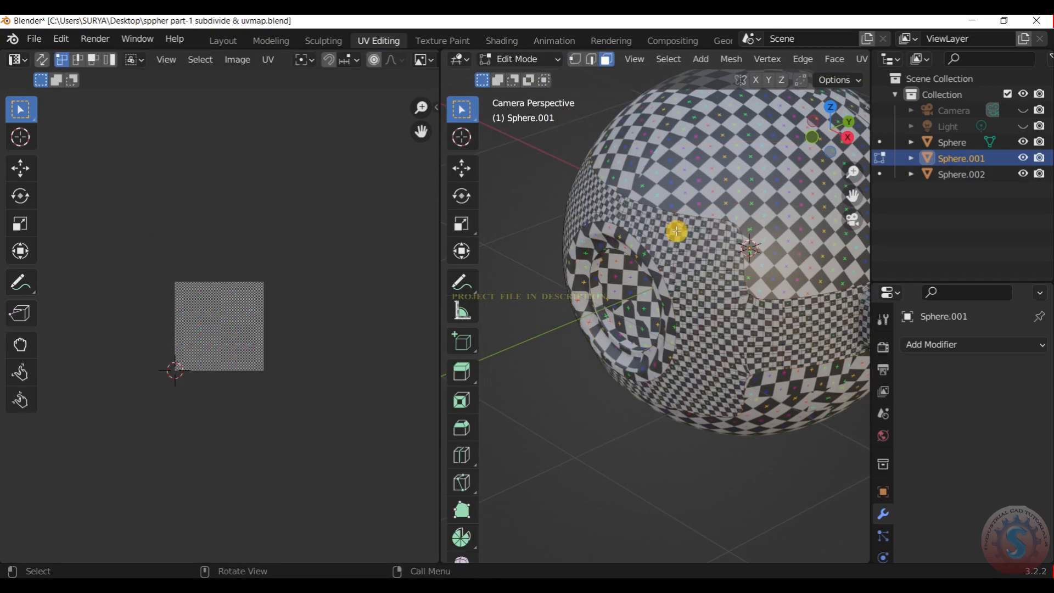
{"action": "key", "text": "l"}
{"action": "key", "text": "s"}
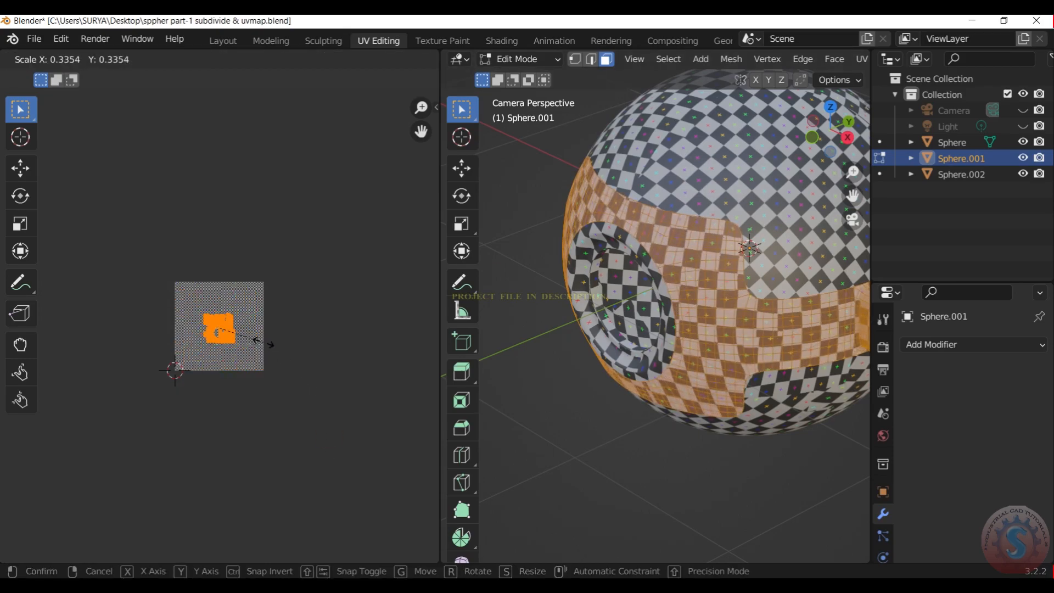
{"action": "left_click", "coordinate": [262, 344]}
{"action": "left_click", "coordinate": [519, 59]}
{"action": "left_click", "coordinate": [521, 74]}
{"action": "left_click", "coordinate": [547, 176]}
Step: Check the checker pattern across the pieces by hiding the main sphere and the band in turn, undoing each hide
{"action": "key", "text": "KP_0"}
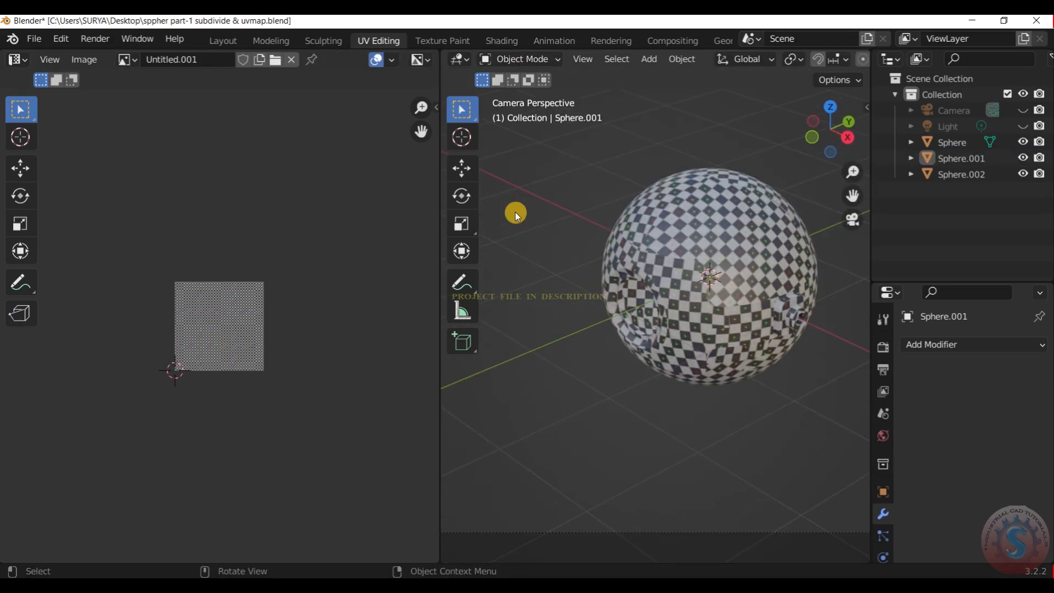
{"action": "scroll", "coordinate": [677, 245], "scroll_direction": "down", "scroll_amount": 2}
{"action": "scroll", "coordinate": [677, 245], "scroll_direction": "up", "scroll_amount": 1}
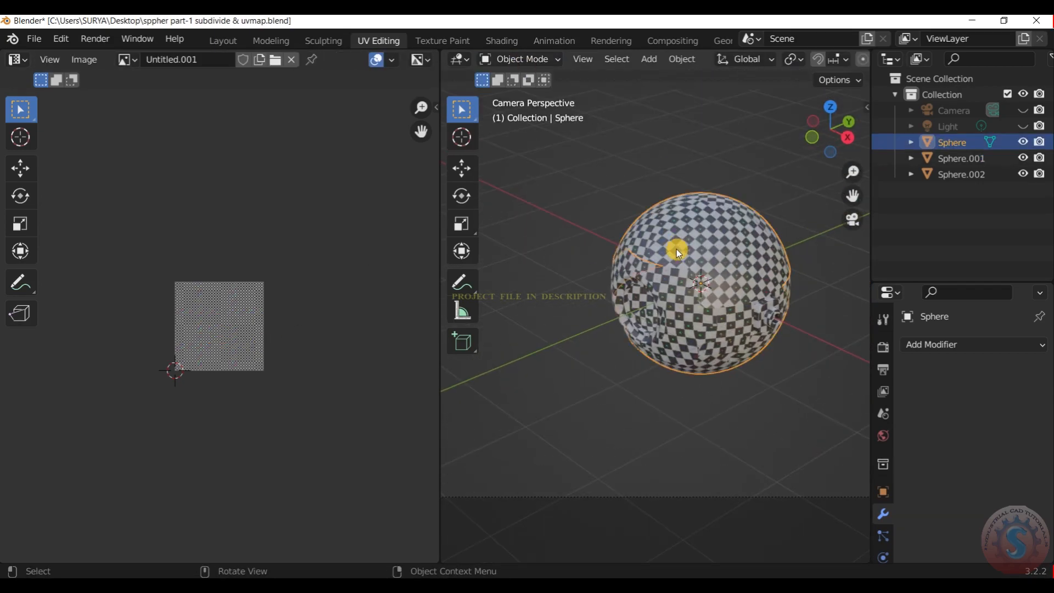
{"action": "key", "text": "h"}
{"action": "key", "text": "ctrl+z"}
{"action": "left_click", "coordinate": [711, 320]}
{"action": "key", "text": "h"}
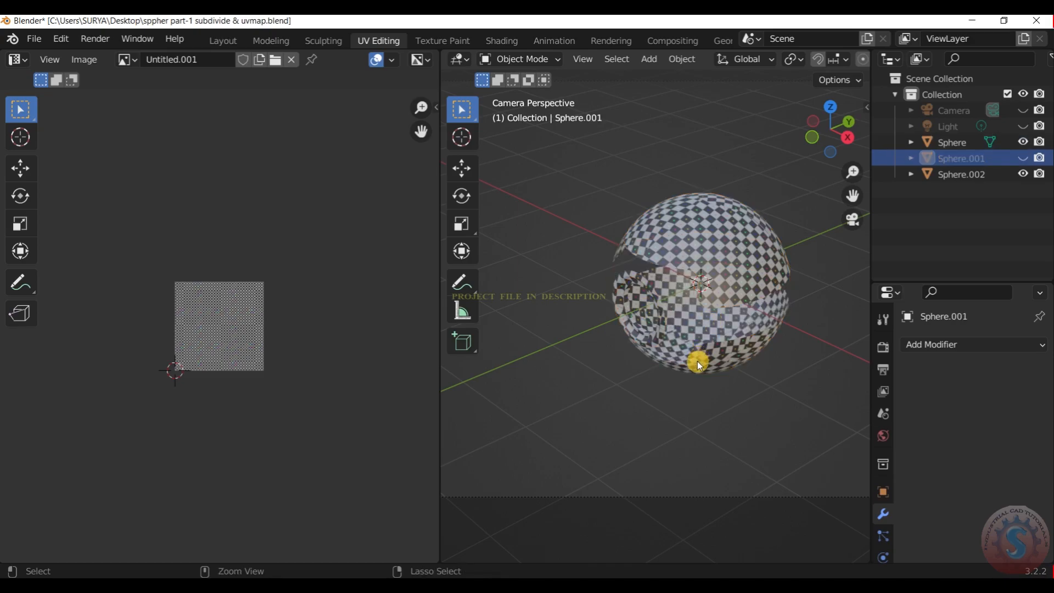
{"action": "key", "text": "ctrl+z"}
{"action": "left_click", "coordinate": [676, 391]}
{"action": "scroll", "coordinate": [675, 390], "scroll_direction": "down", "scroll_amount": 1}
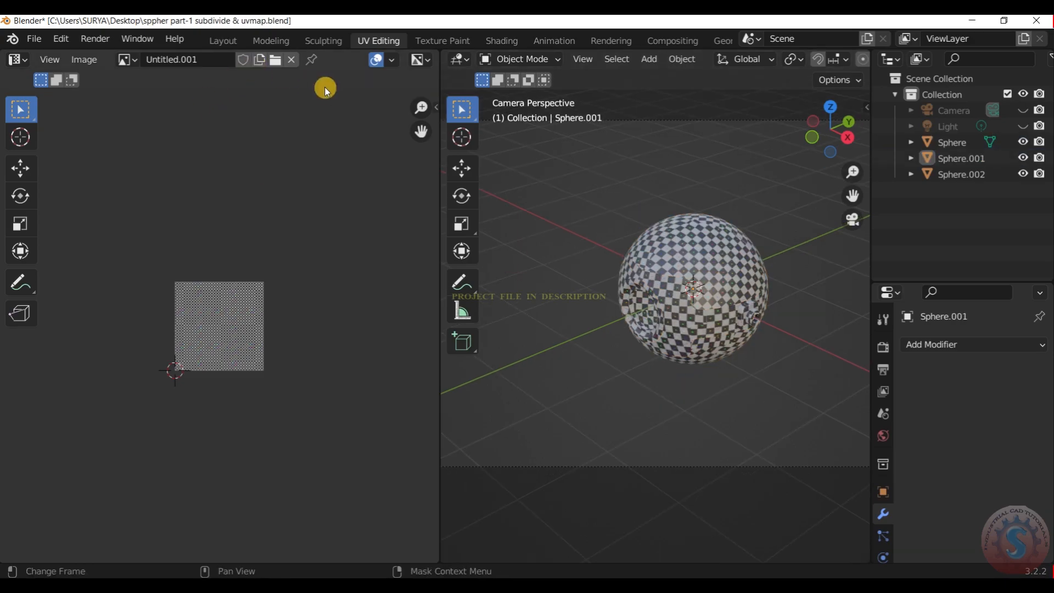
Step: Switch to the Layout workspace and display the checkered sphere in Material Preview shading
{"action": "left_click", "coordinate": [266, 40]}
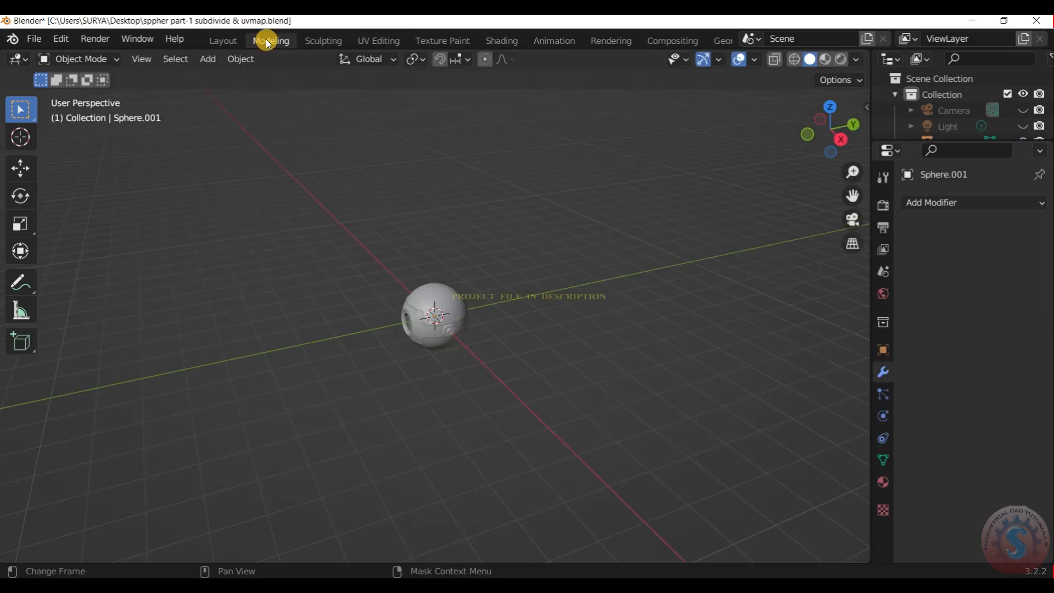
{"action": "left_click", "coordinate": [232, 42]}
{"action": "left_click", "coordinate": [828, 60]}
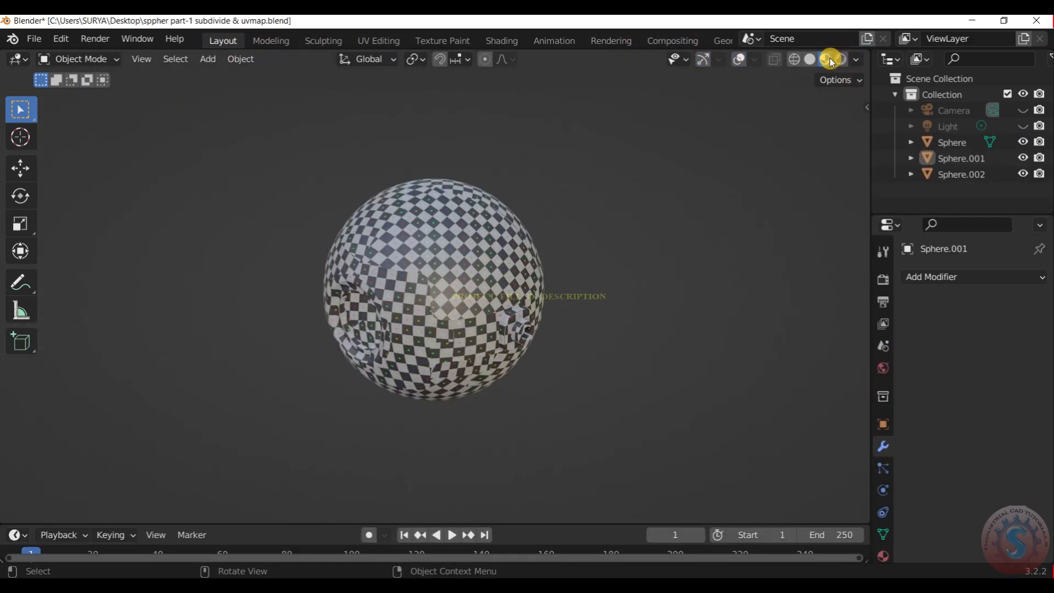
Step: Examine the Color Management section of the scene's render properties
{"action": "left_click", "coordinate": [882, 279]}
{"action": "scroll", "coordinate": [966, 422], "scroll_direction": "down", "scroll_amount": 4}
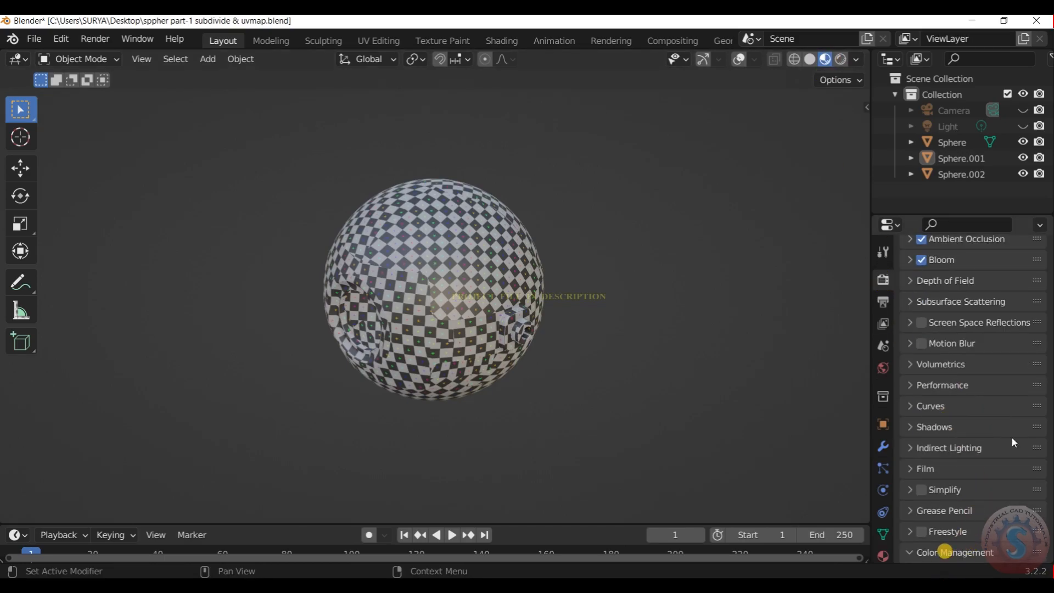
{"action": "scroll", "coordinate": [1020, 467], "scroll_direction": "down", "scroll_amount": 5}
{"action": "scroll", "coordinate": [473, 292], "scroll_direction": "up", "scroll_amount": 3}
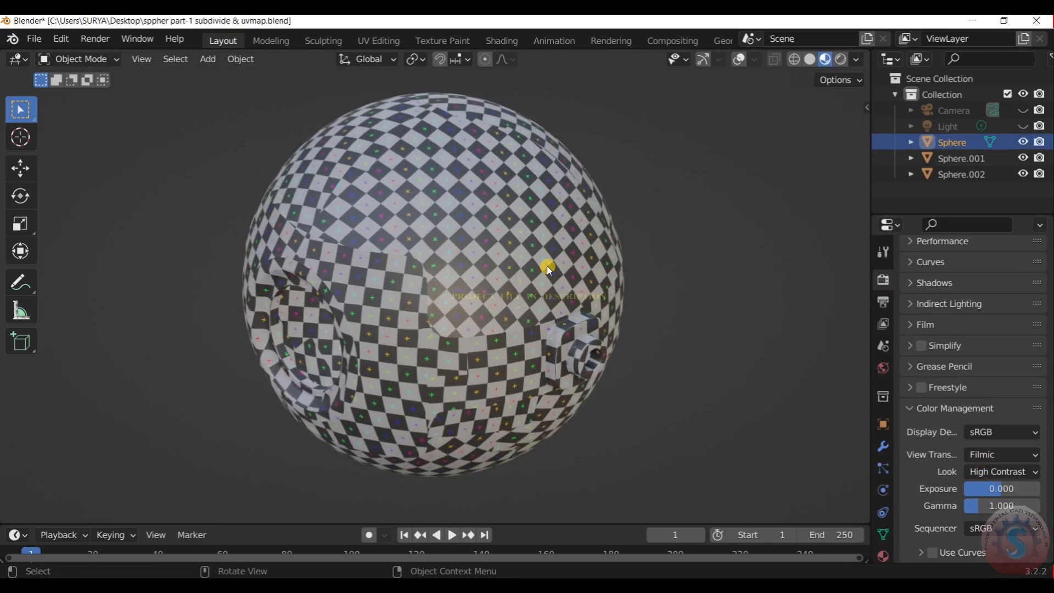
Step: Inspect the separate pieces by temporarily hiding the main sphere, the band and the front ring, restoring all of them
{"action": "key", "text": "h"}
{"action": "key", "text": "alt+h"}
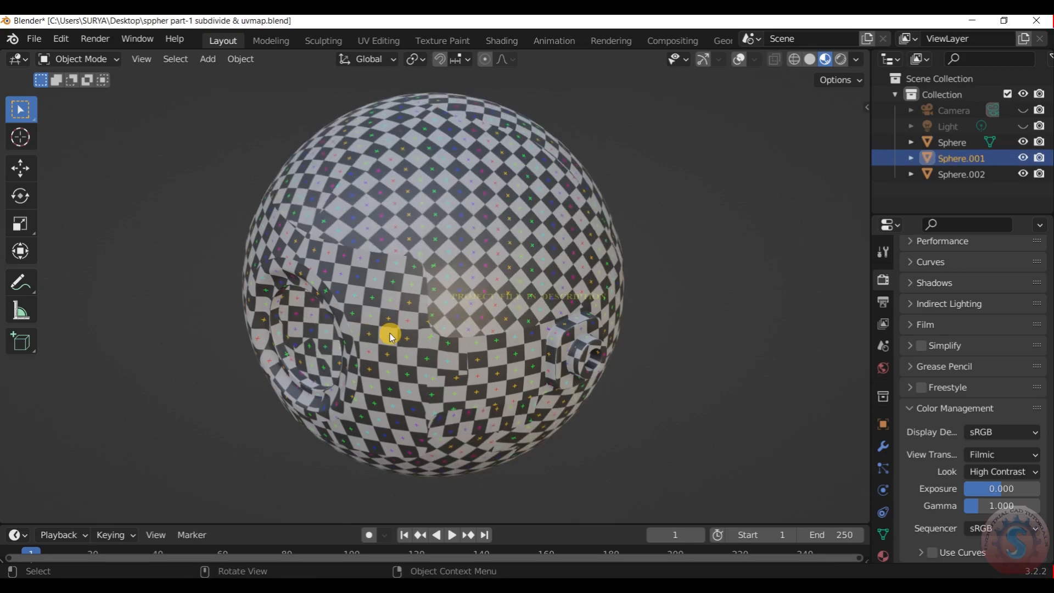
{"action": "key", "text": "h"}
{"action": "left_click", "coordinate": [343, 339]}
{"action": "key", "text": "h"}
{"action": "key", "text": "ctrl+z"}
{"action": "key", "text": "ctrl+z"}
{"action": "key", "text": "ctrl+z"}
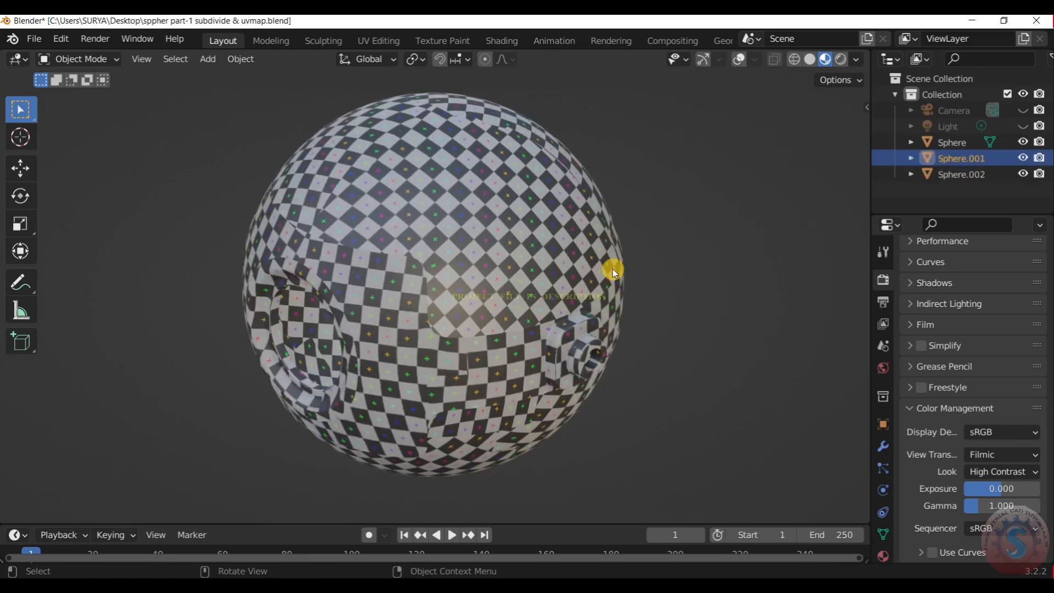
Step: Show the finished sphere in Material Preview shading with the 3D viewport filling the whole window
{"action": "left_click", "coordinate": [824, 59]}
{"action": "key", "text": "ctrl+alt+space"}
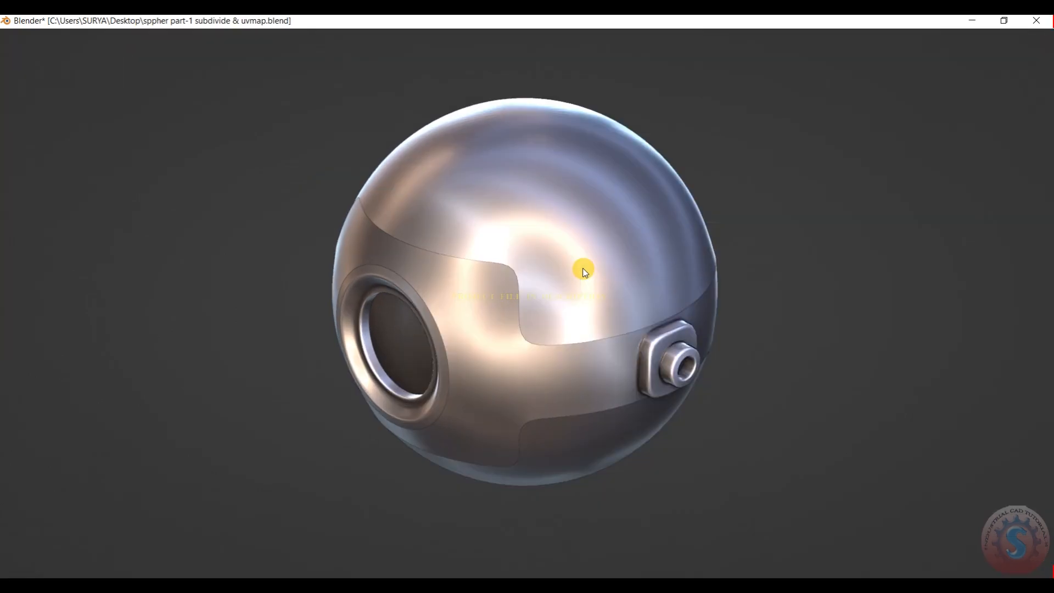